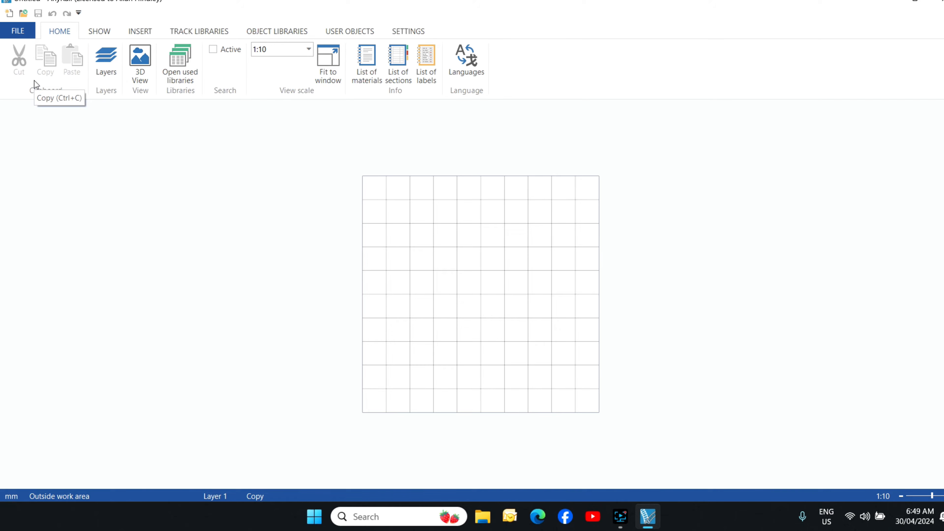
Look through the file commands, display options, insertable items, track libraries for the H0, OO and N scales, object libraries and user objects
click(18, 31)
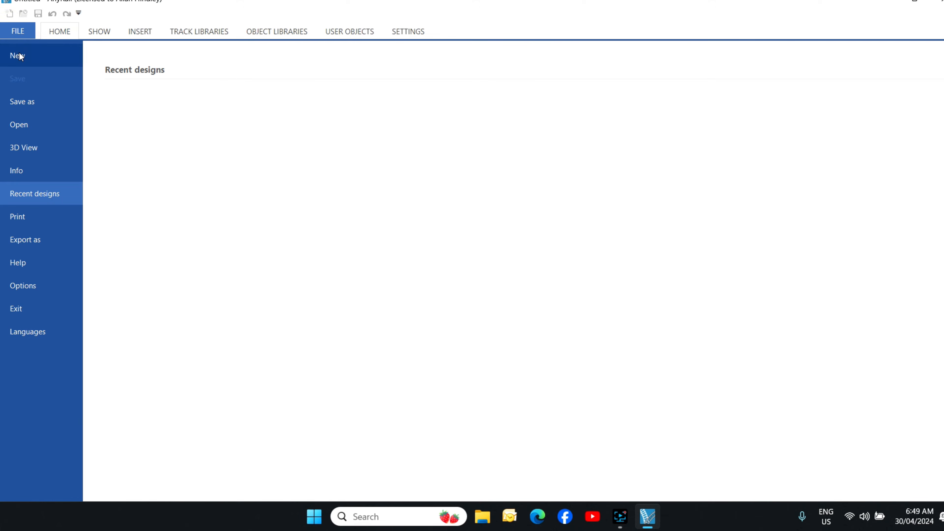
click(52, 31)
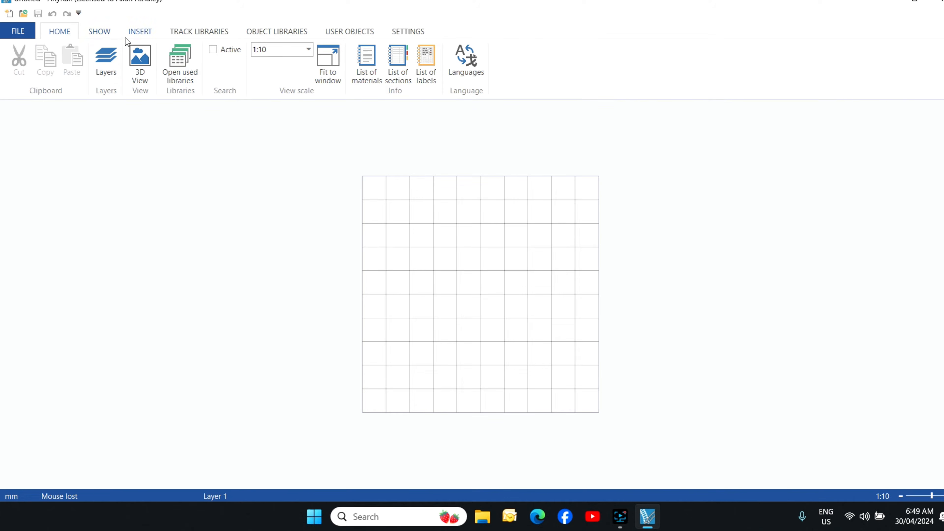
click(103, 33)
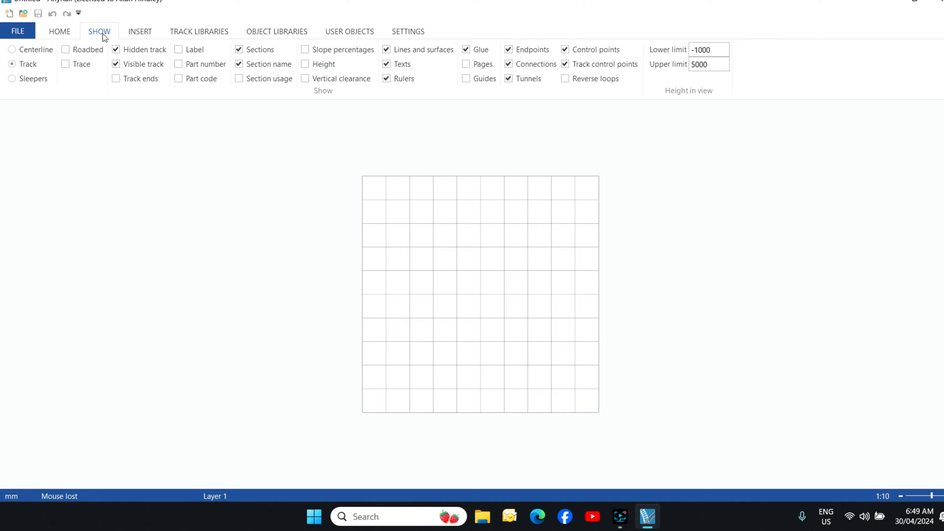
click(140, 35)
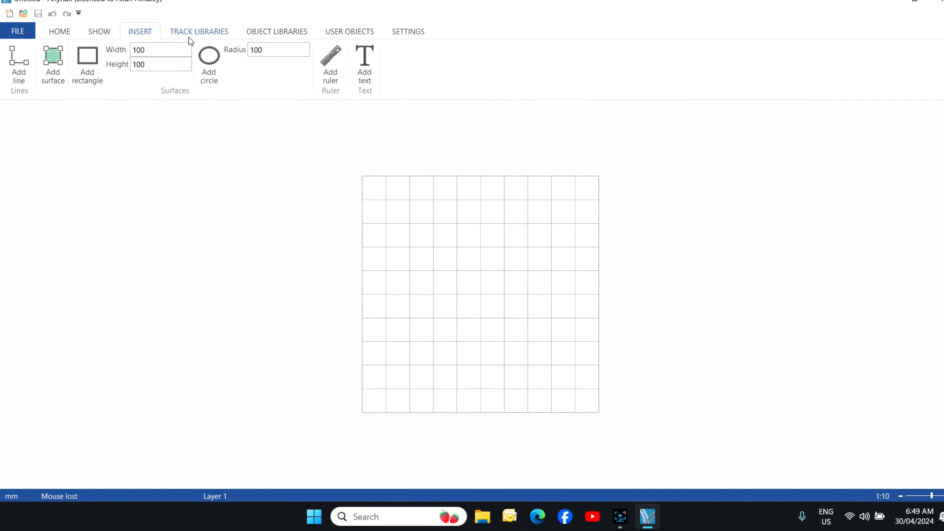
click(210, 32)
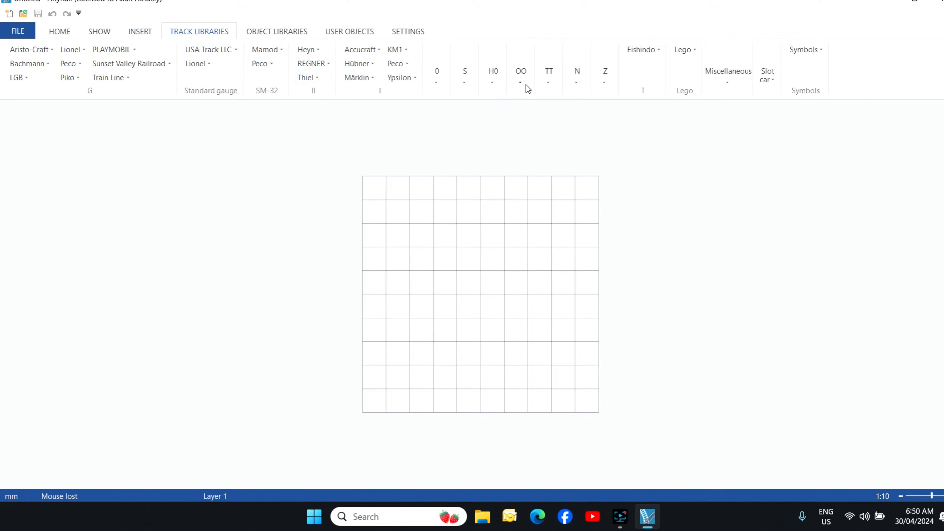
click(492, 86)
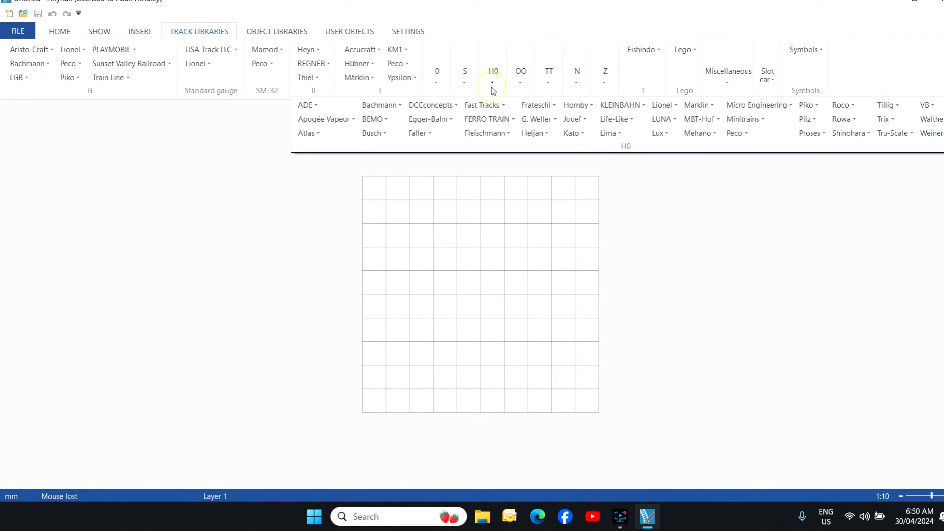
click(520, 82)
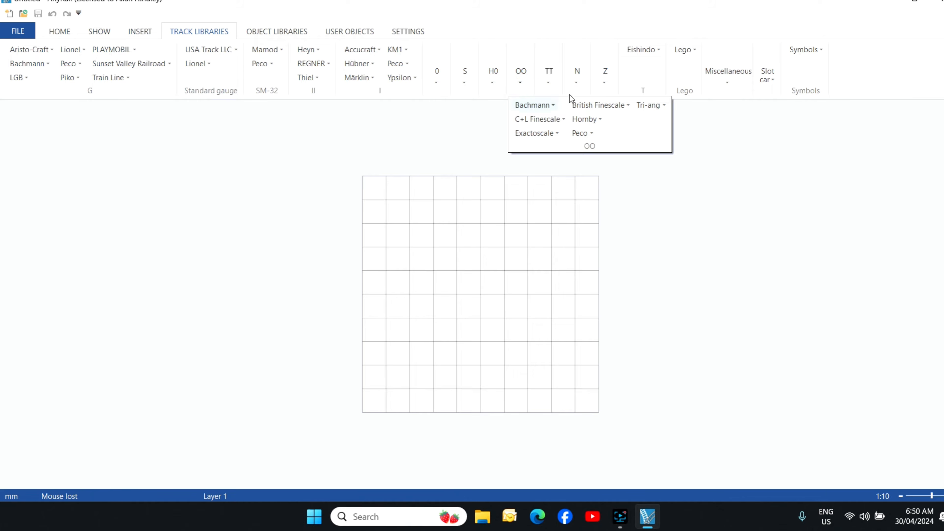
click(576, 83)
click(285, 31)
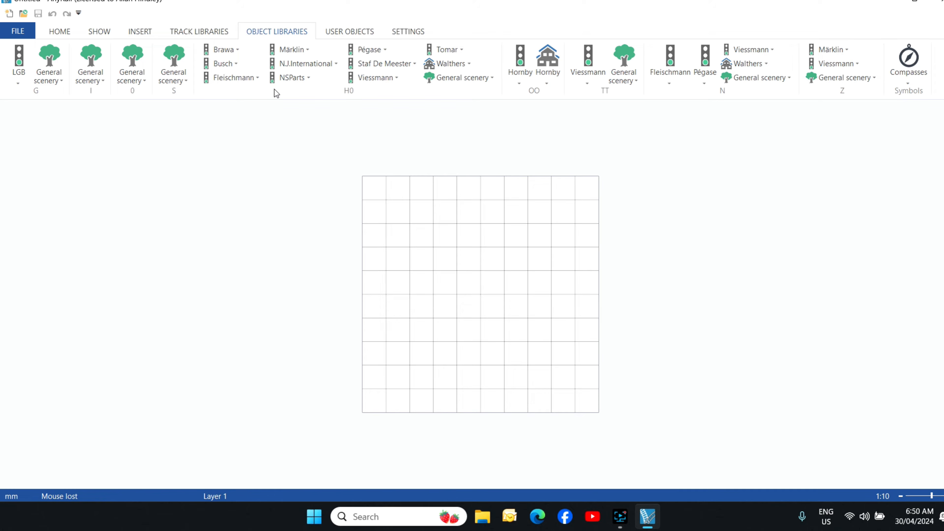
click(354, 32)
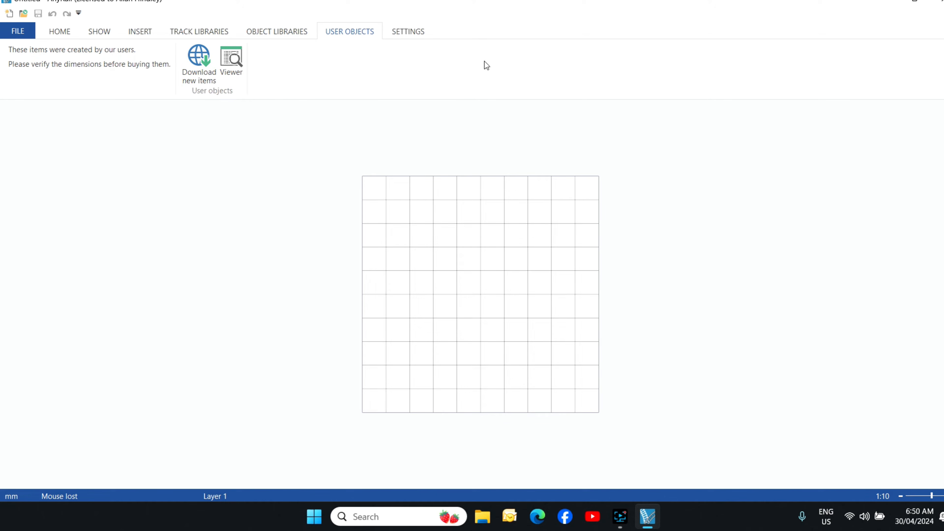
Examine the available decimal precisions and measurement systems in the unit settings
click(417, 31)
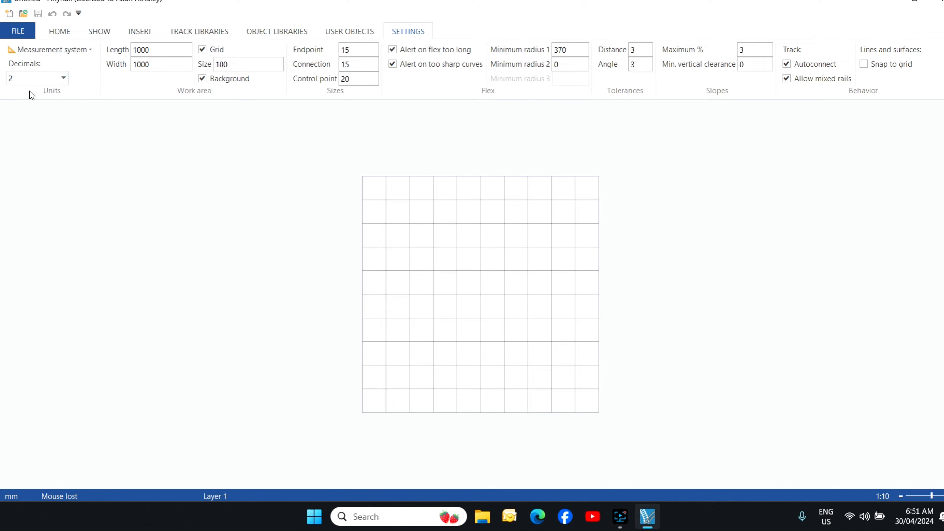
click(63, 78)
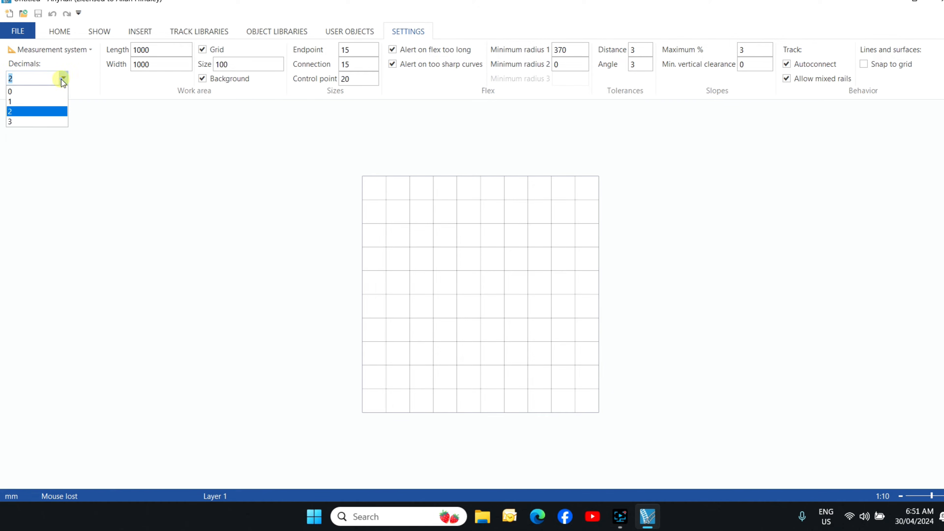
click(94, 47)
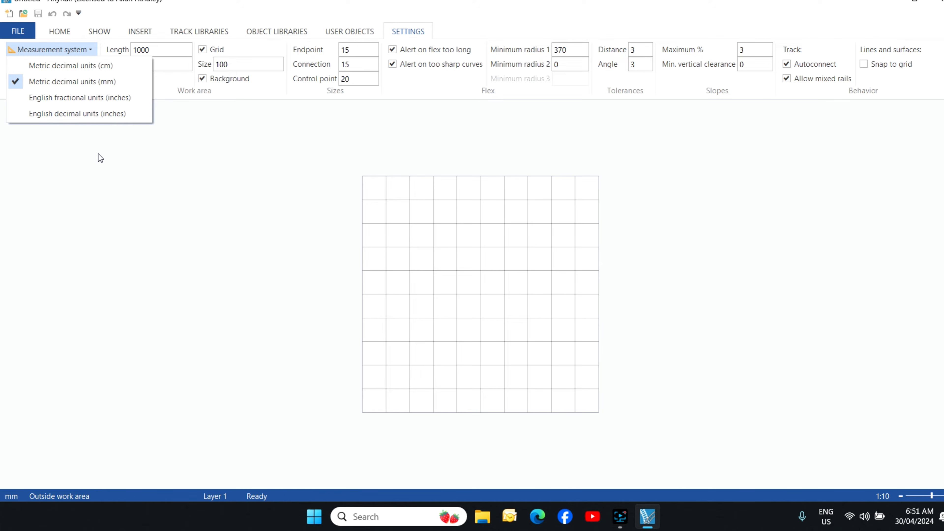
click(128, 197)
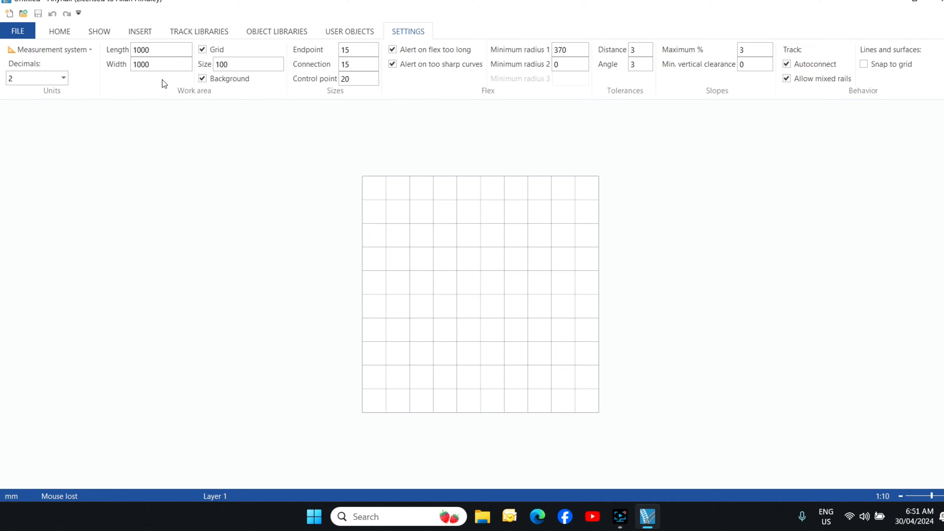
Set the work area to a length of 3000 mm and a width of 2500 mm
click(161, 49)
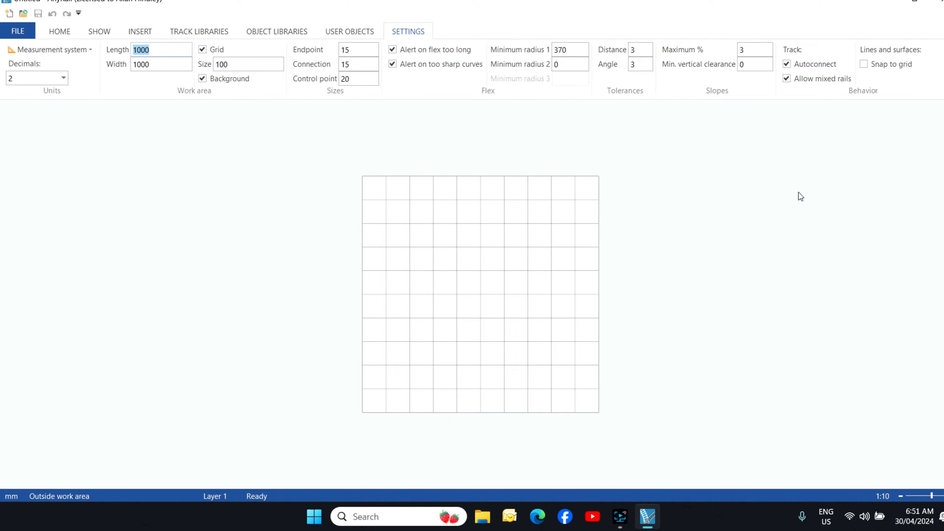
text(3000)
click(182, 64)
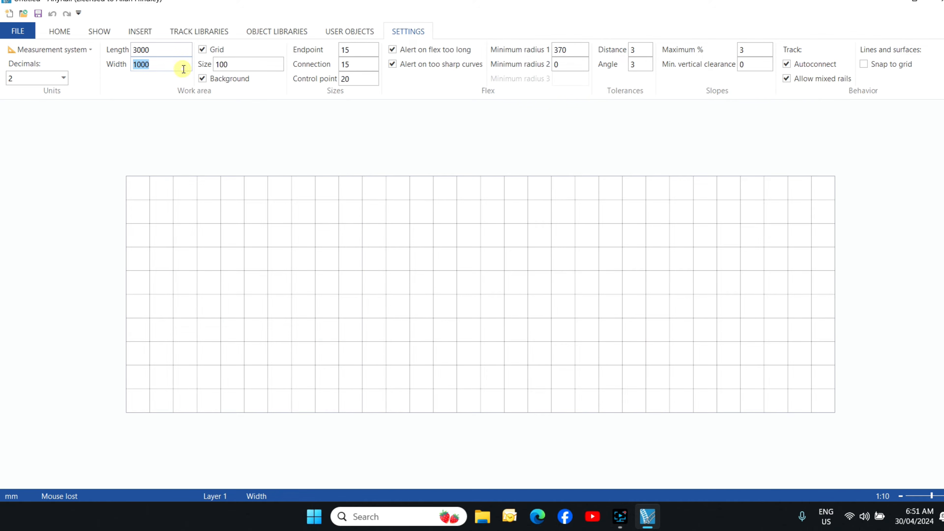
text(2500)
click(426, 118)
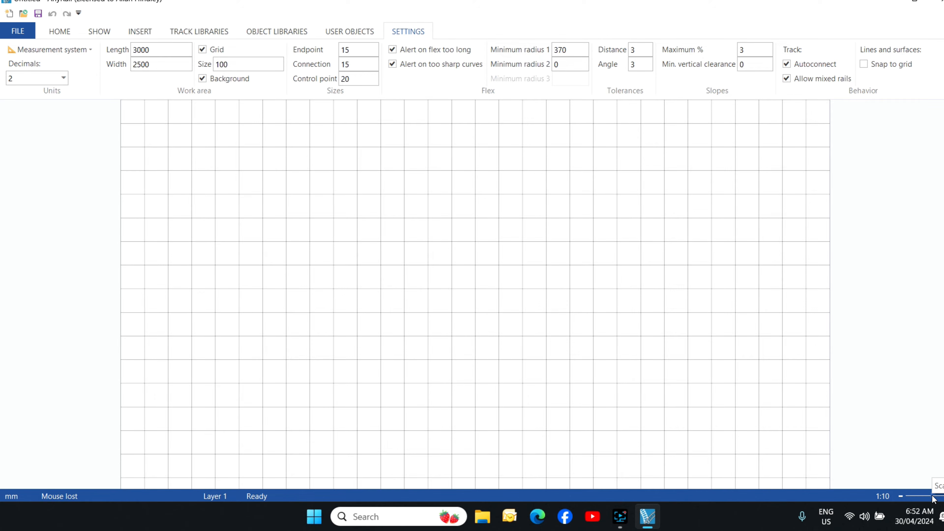
drag(934, 499, 930, 497)
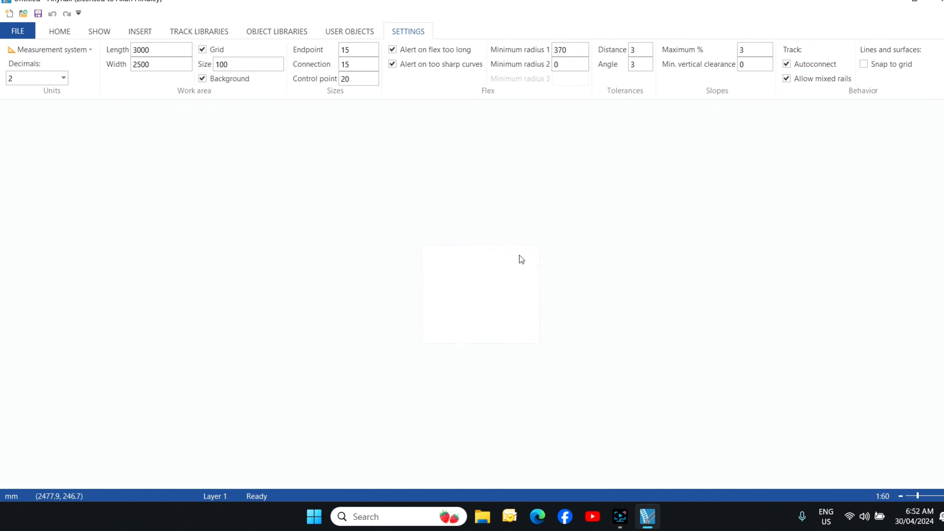
scroll(519, 256, down, 1)
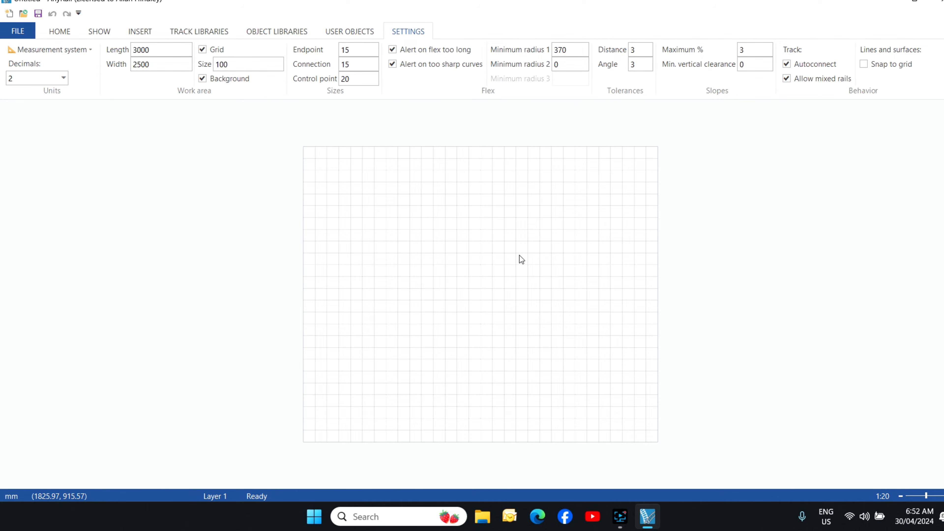
scroll(522, 259, up, 1)
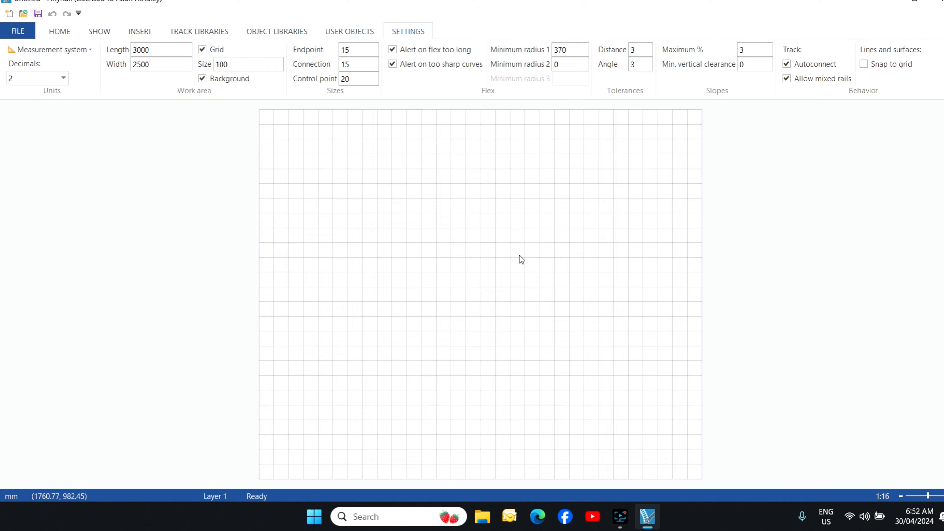
Try a grid size of 1000 mm and set it back to 100 mm
double_click(228, 64)
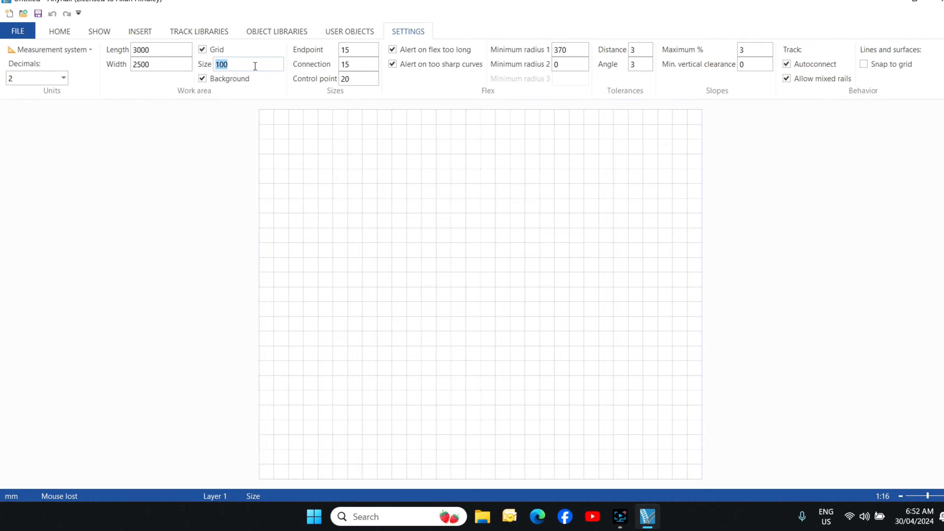
text(1)
key(Return)
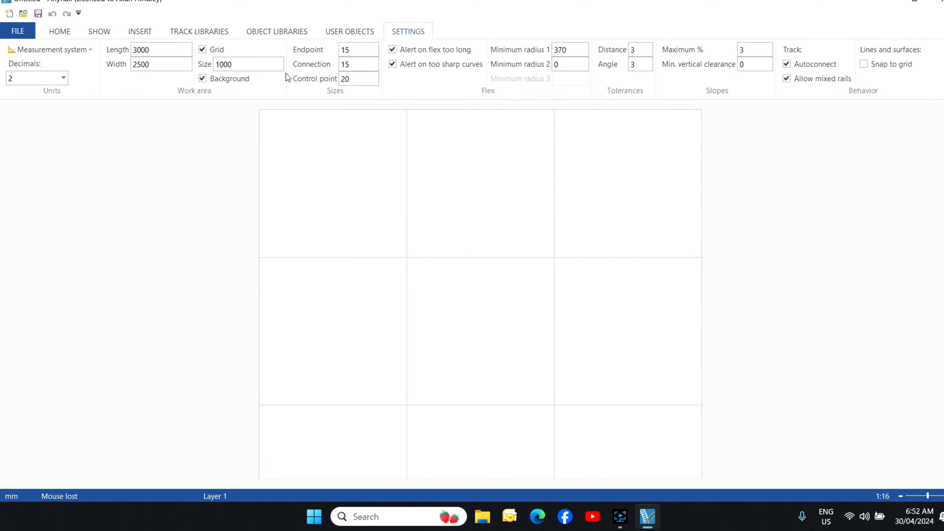
click(271, 67)
text(100)
key(Return)
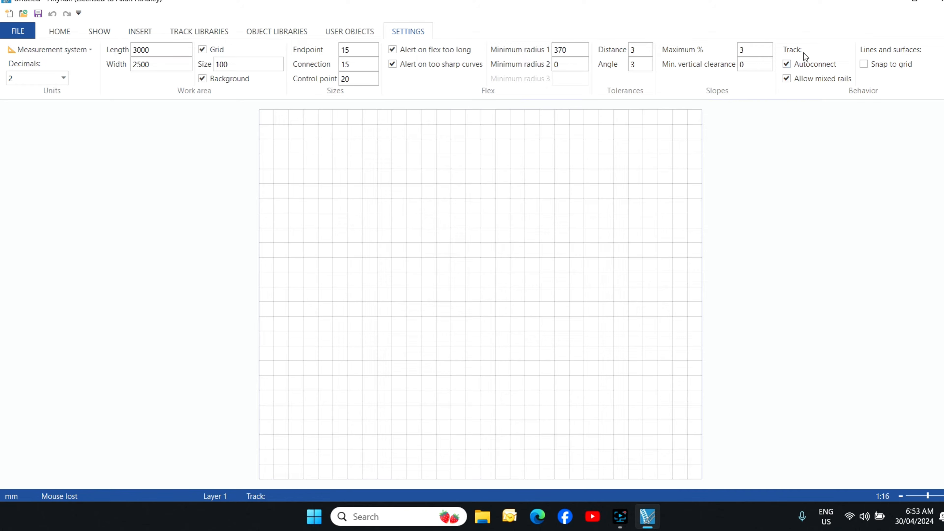
click(760, 48)
click(834, 33)
Add a horizontal ruler in the upper part of the work area
click(140, 32)
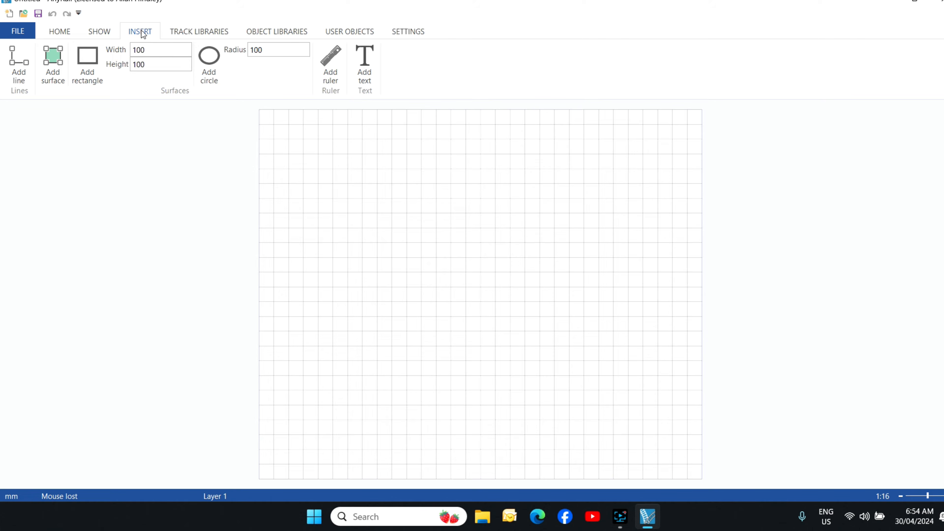
click(336, 58)
click(371, 181)
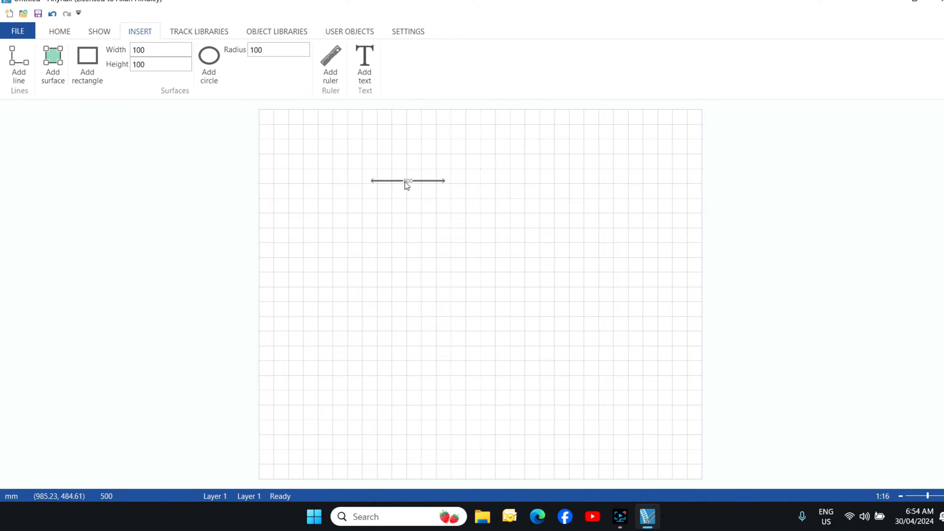
Set the ruler's length to 2400 mm and move it inside the work area, centred near the upper edge
click(405, 182)
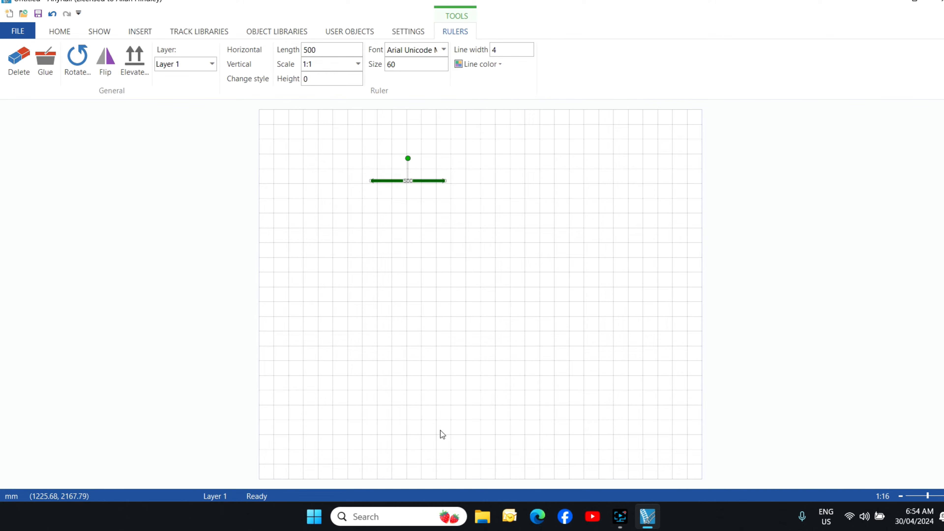
double_click(326, 49)
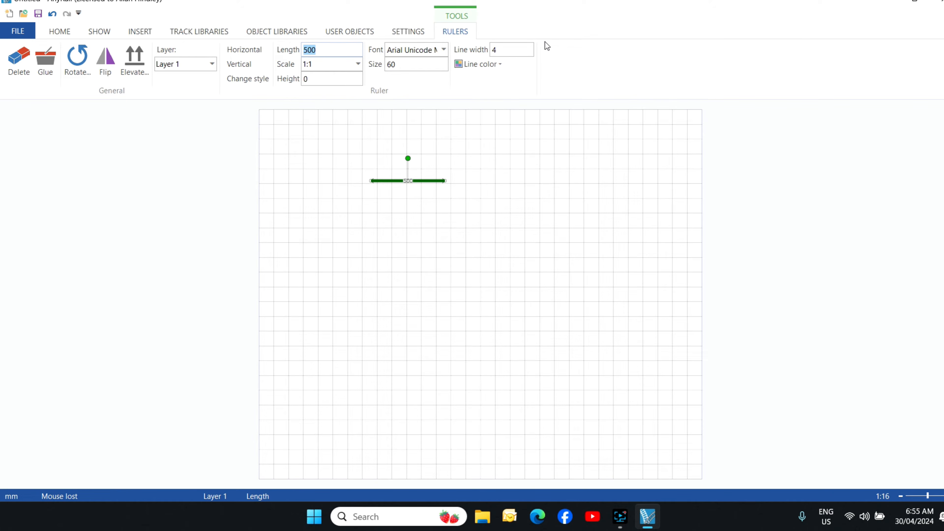
text(2400)
key(Return)
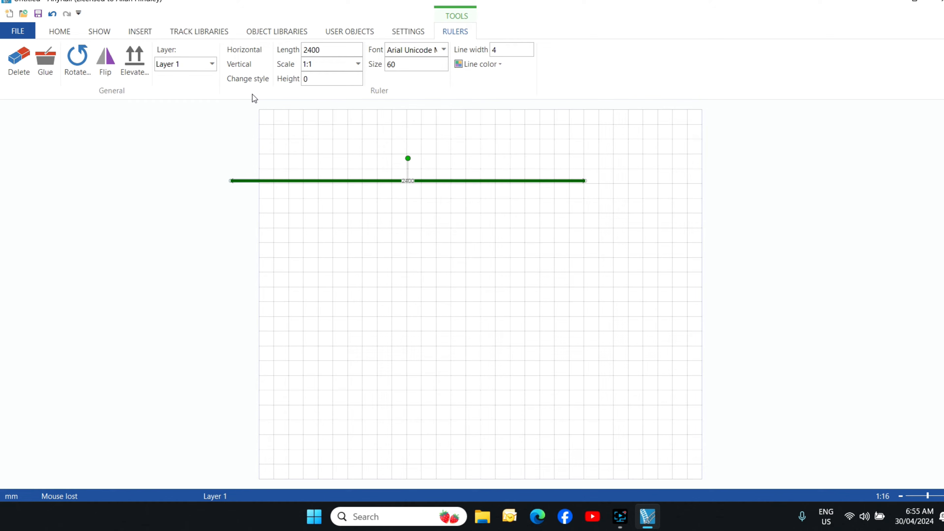
drag(347, 181, 419, 142)
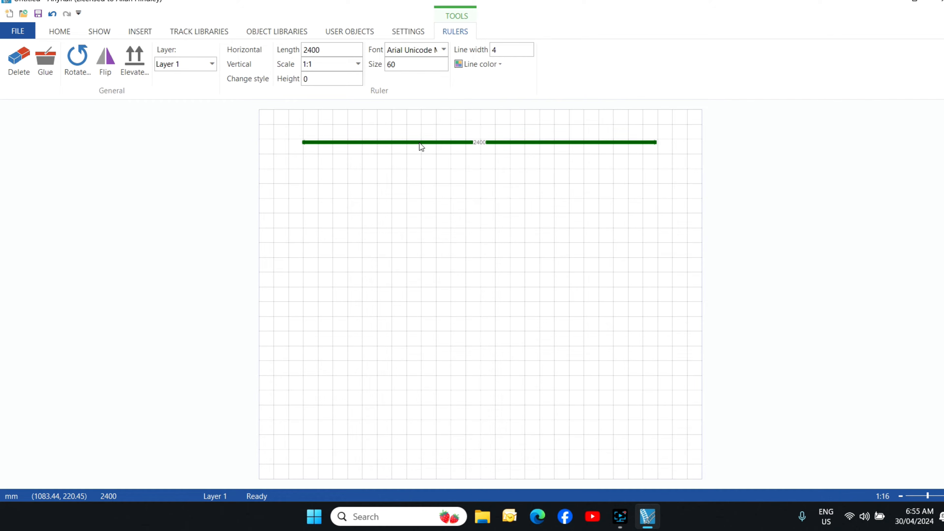
drag(421, 146, 419, 146)
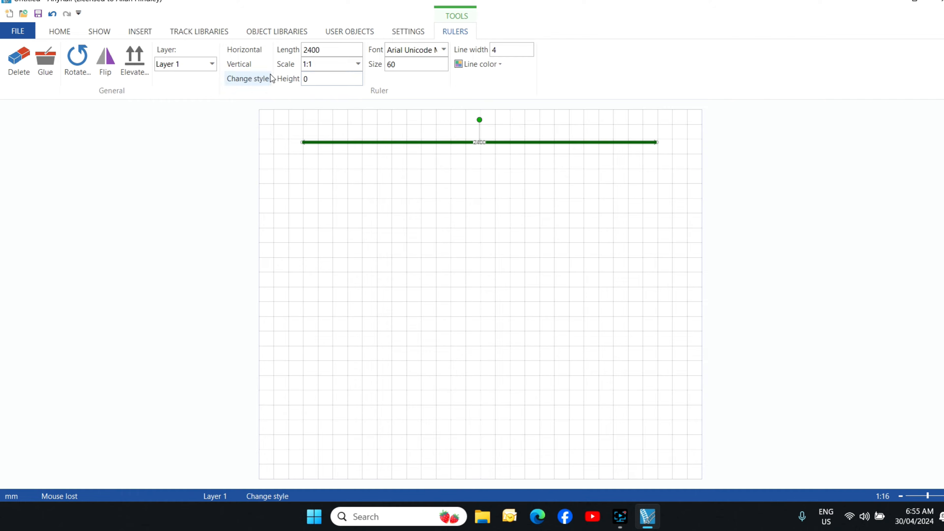
Add a second horizontal ruler below the left part of the 2400 mm ruler
click(137, 33)
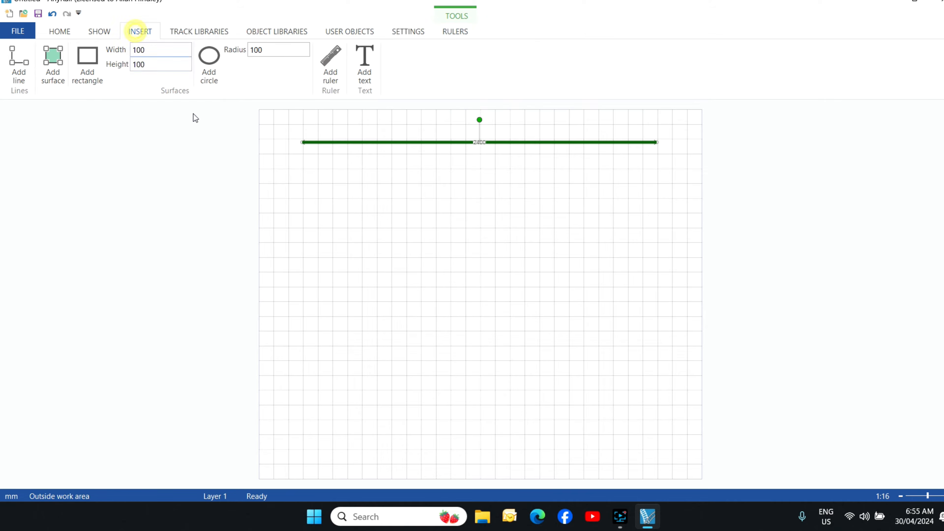
click(330, 73)
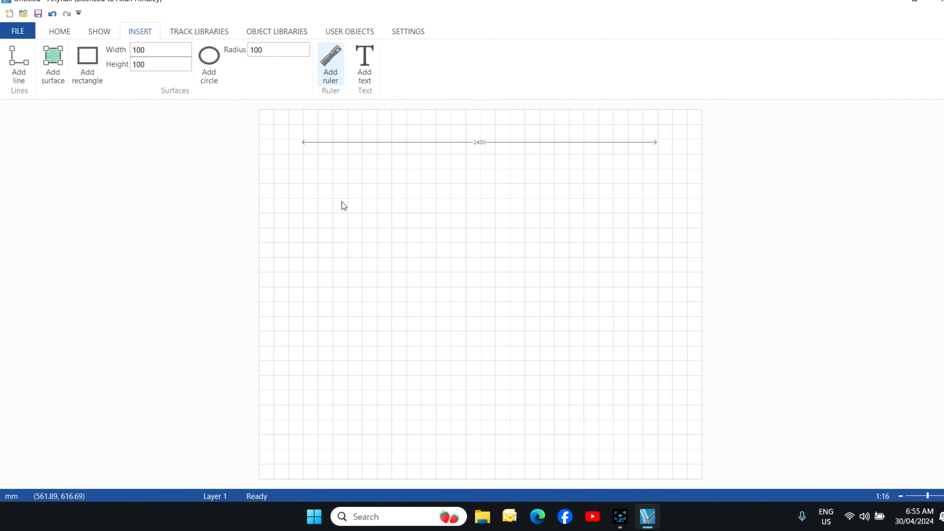
click(337, 196)
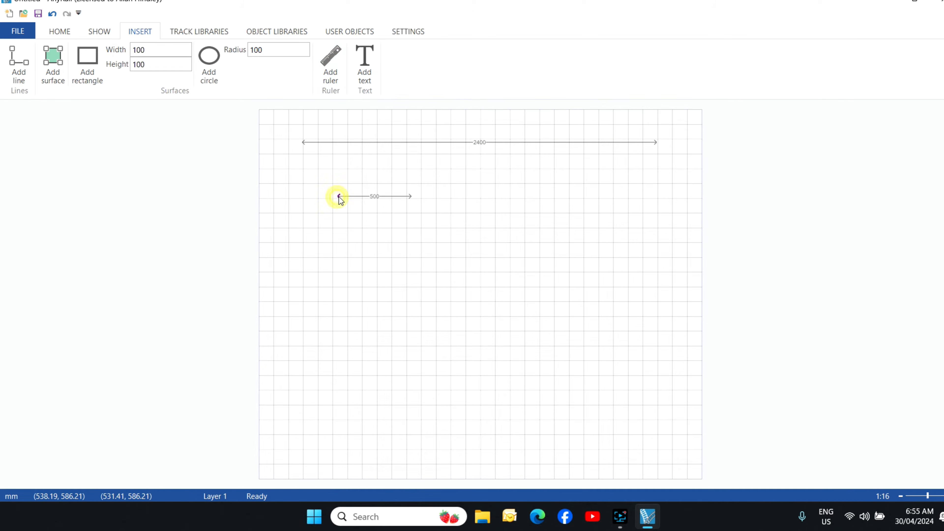
Set the second ruler's length to 1200 mm
click(374, 196)
click(337, 52)
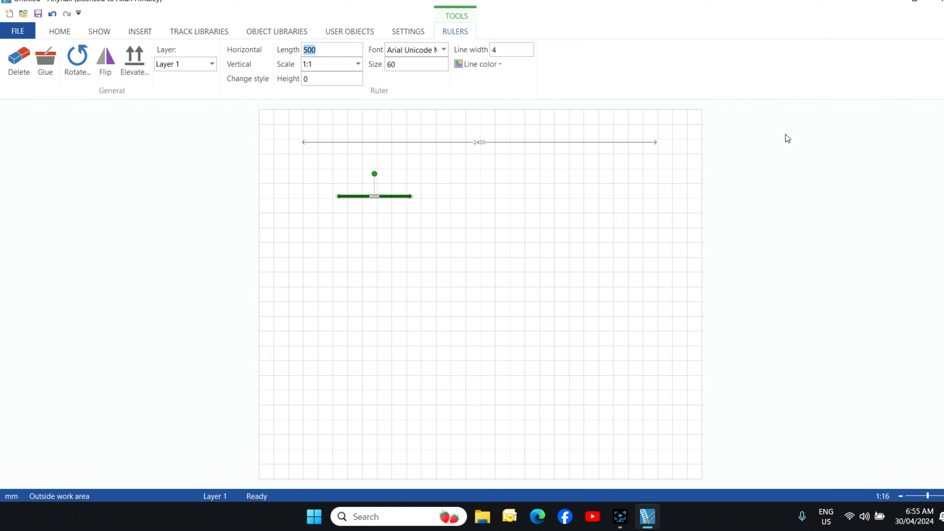
text(1200)
key(Return)
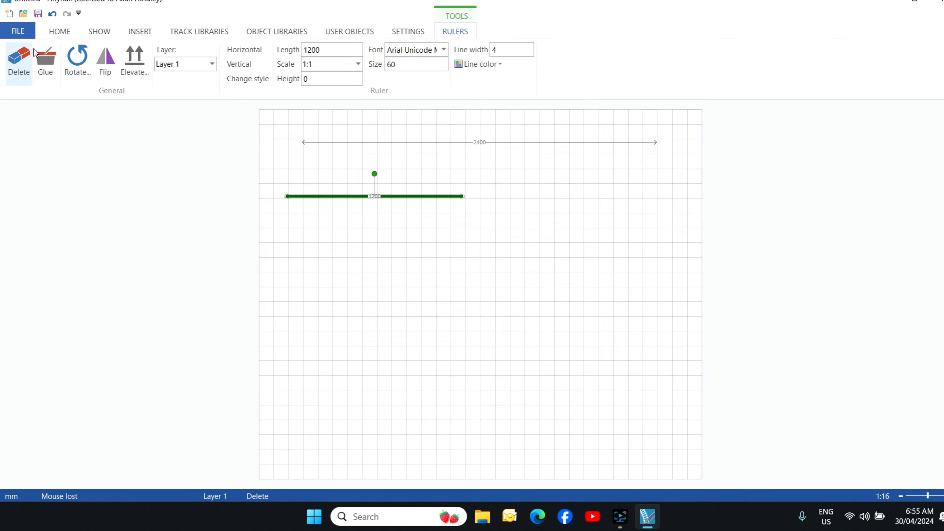
Rotate the 1200 mm ruler by 90 degrees and move it just below the 2400 mm ruler's left end
click(74, 63)
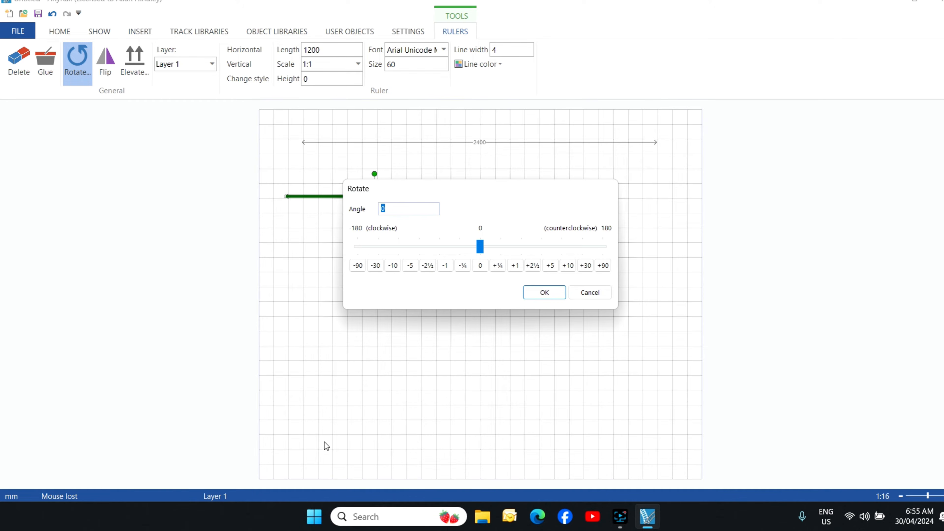
text(90)
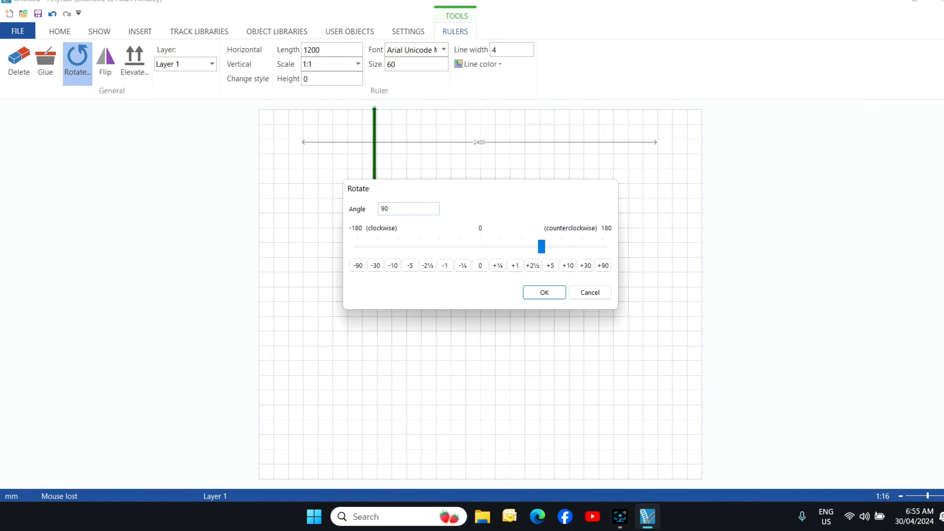
click(544, 292)
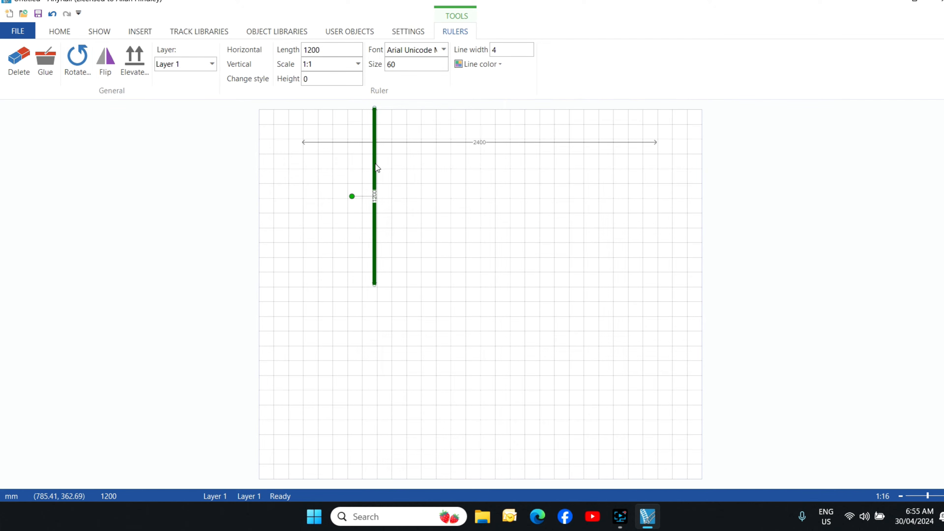
drag(375, 164, 298, 210)
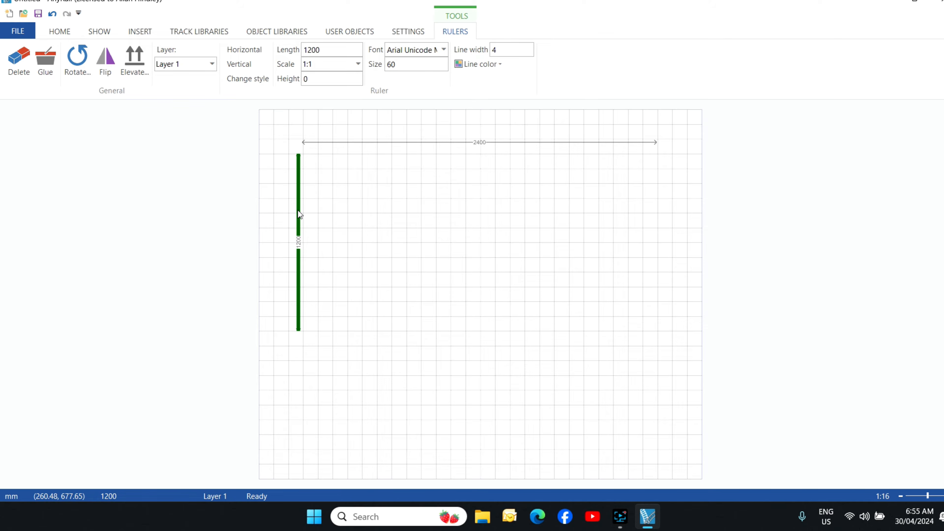
click(533, 434)
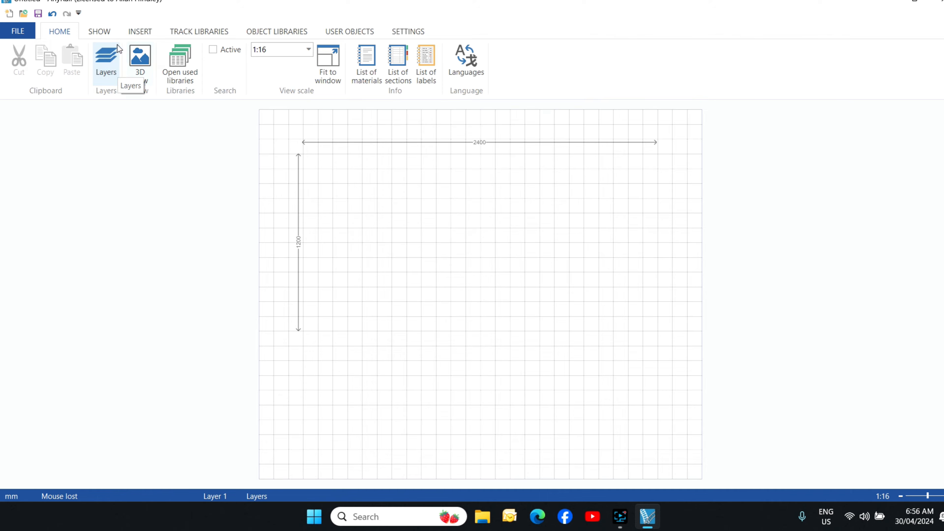
Draw a rectangular surface about 2400 × 1200 mm, aligning its corners with the ends of the two rulers
click(138, 33)
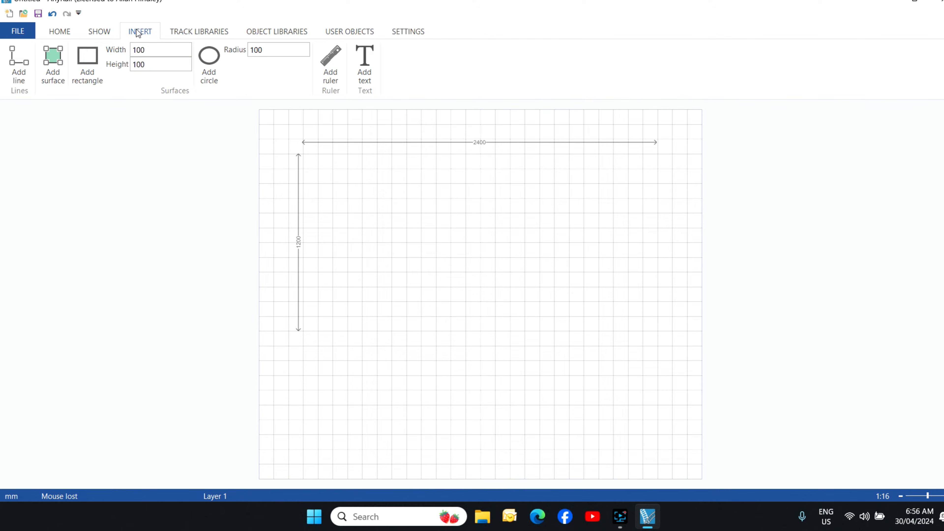
click(51, 60)
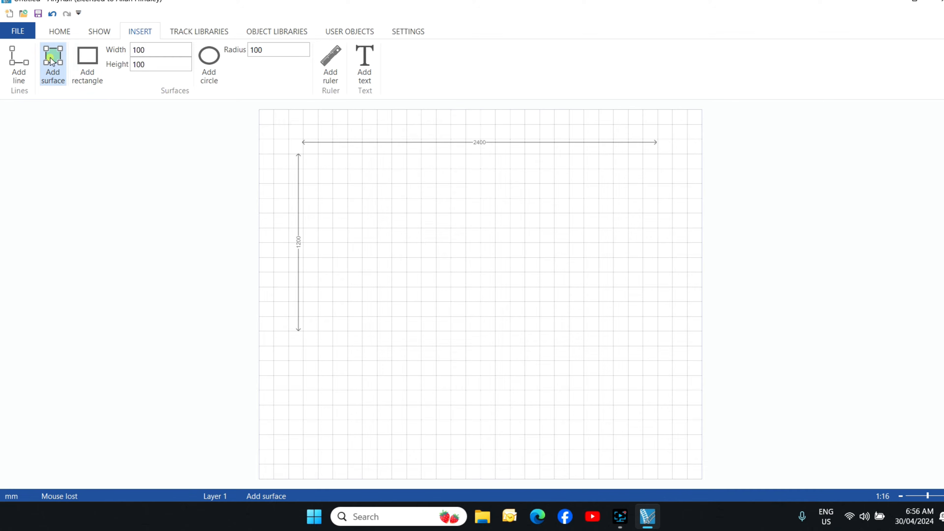
click(303, 154)
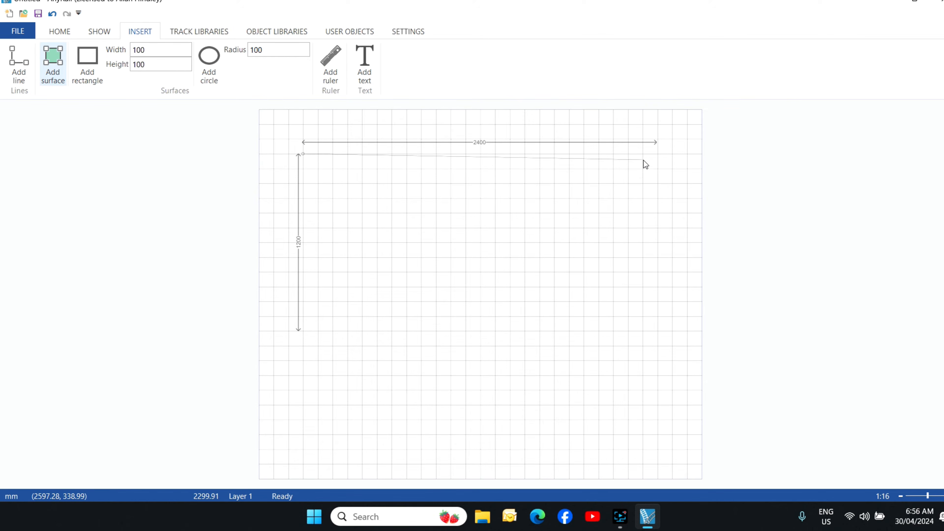
click(658, 155)
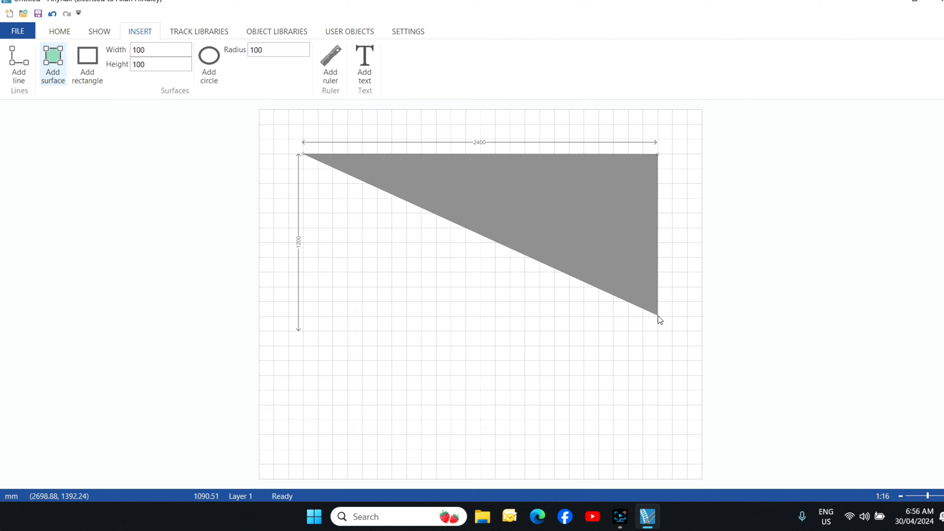
click(659, 331)
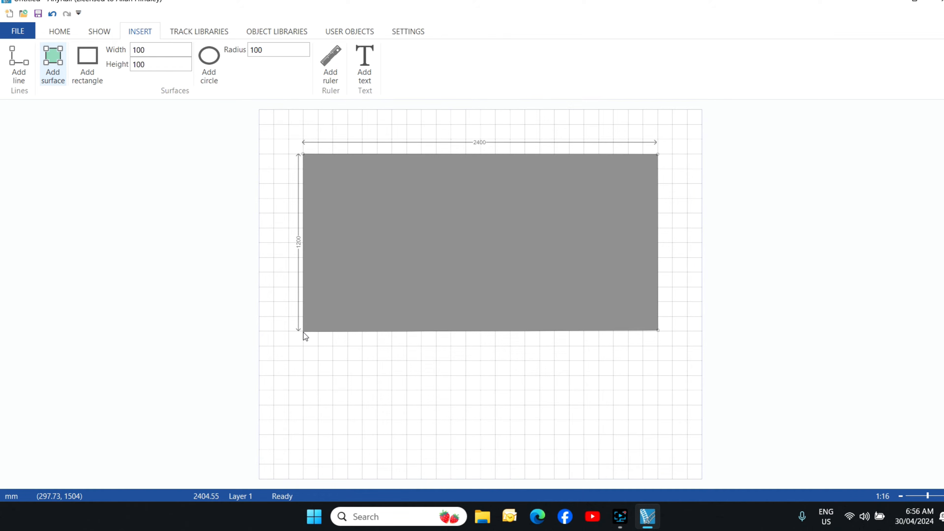
click(304, 331)
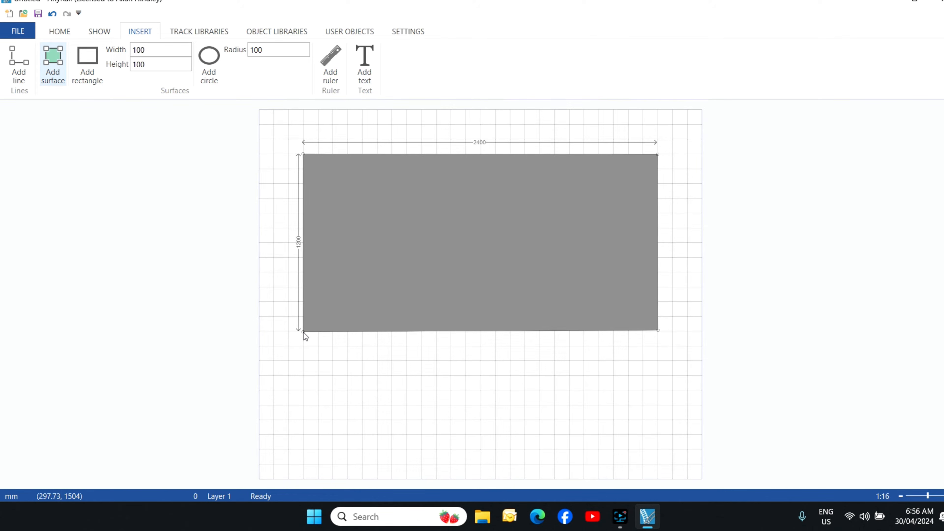
double_click(303, 332)
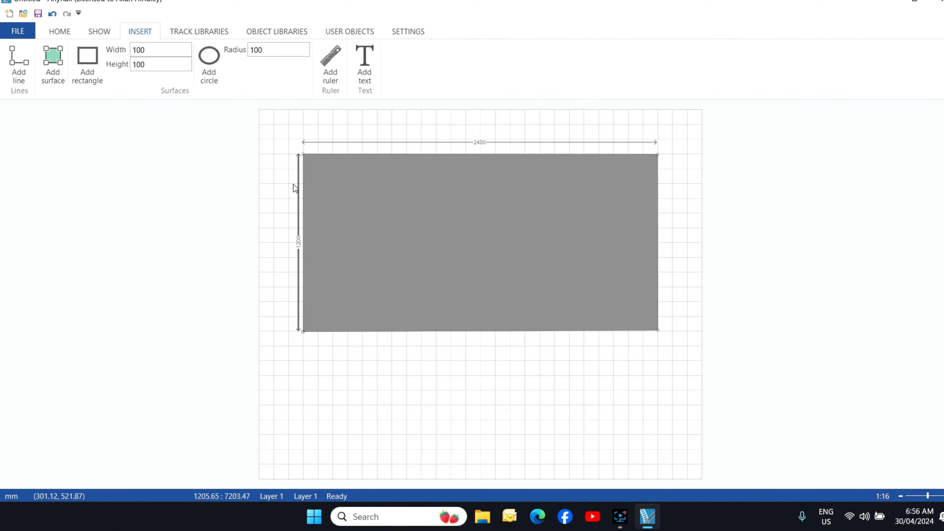
Give the rectangular surface a lime green fill and raise its transparency to about half
click(467, 331)
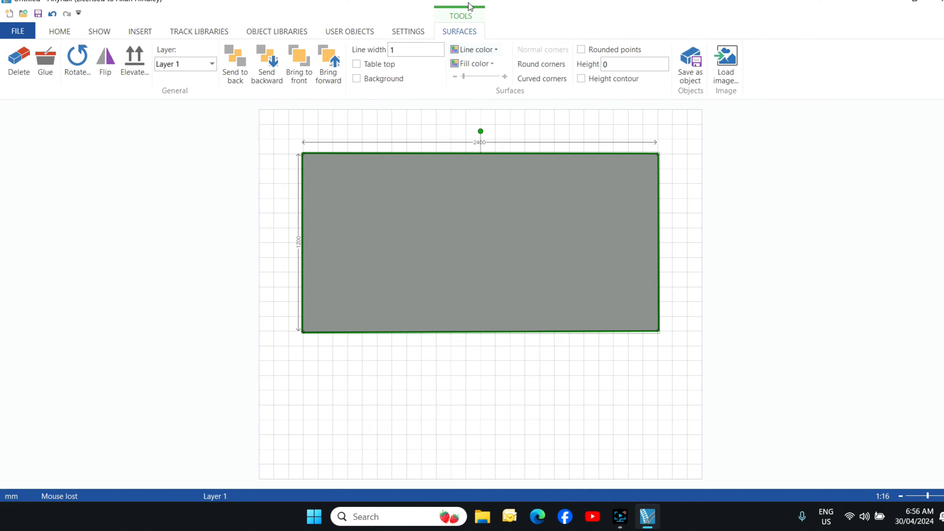
click(494, 64)
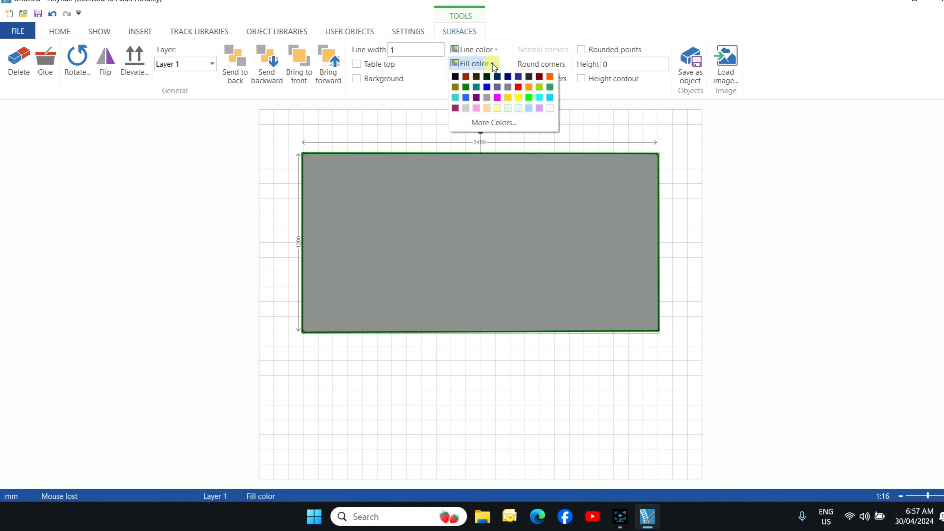
click(541, 87)
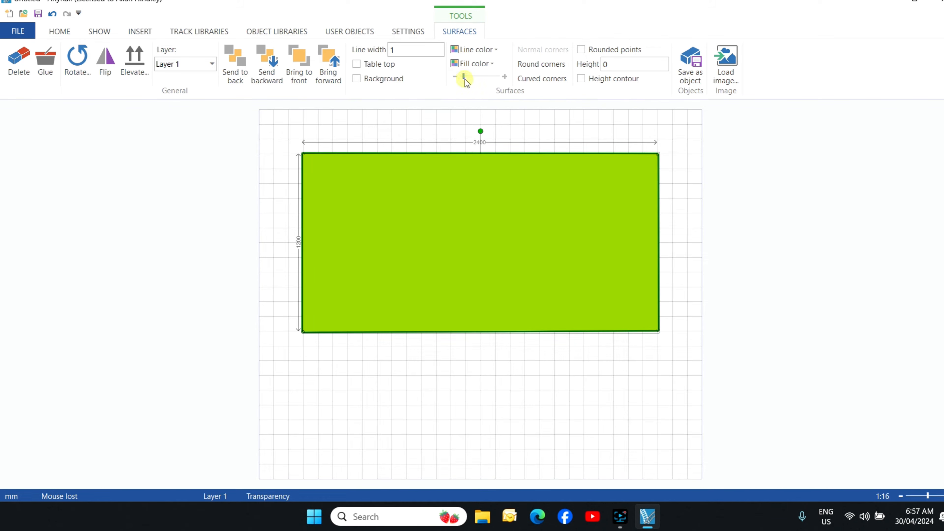
drag(465, 79, 482, 88)
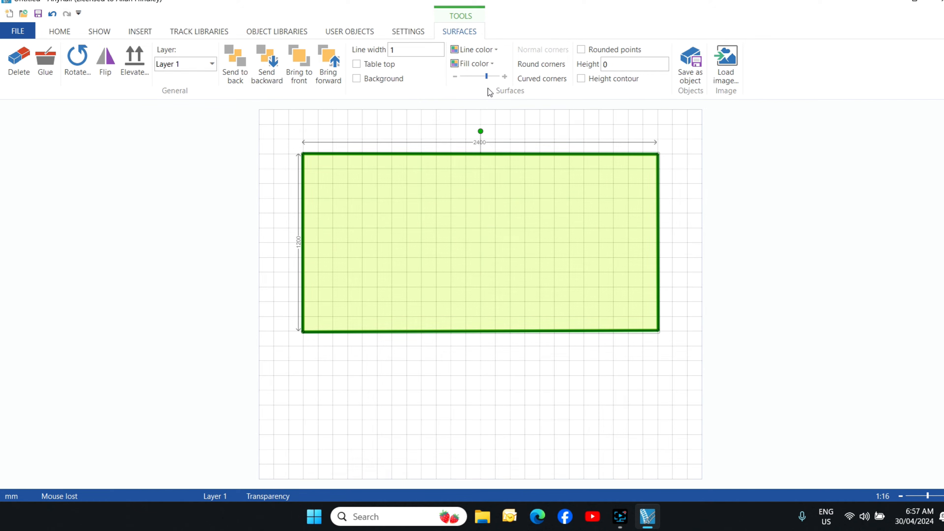
click(597, 427)
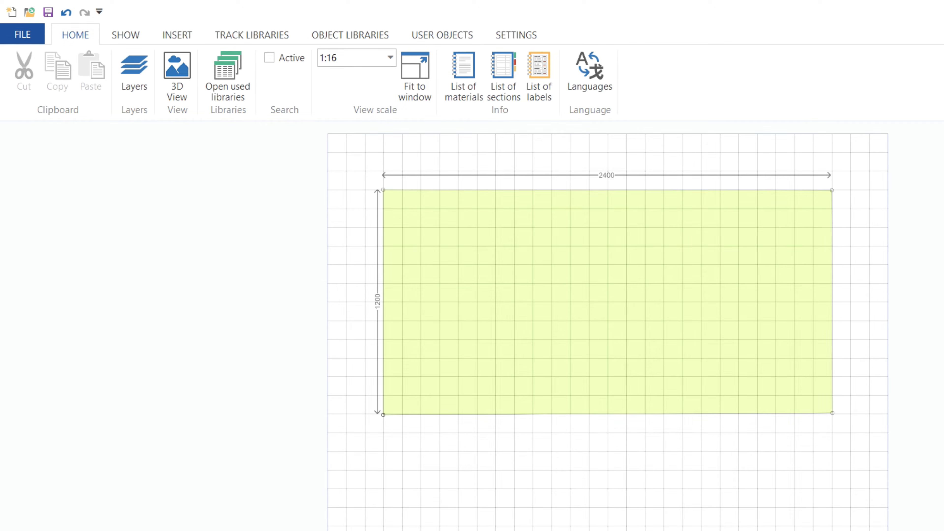
Add four points along the surface's lower edge, two near the left corner and two near the right corner
click(180, 35)
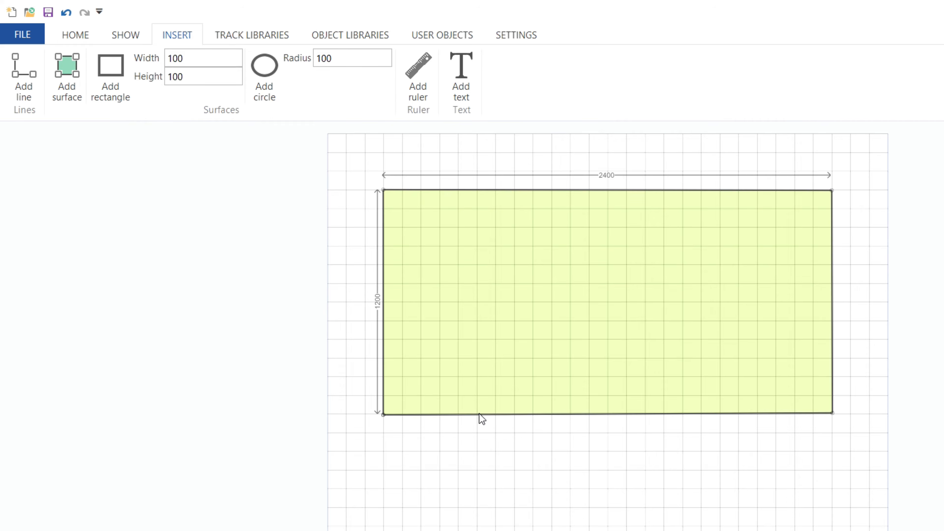
right_click(450, 415)
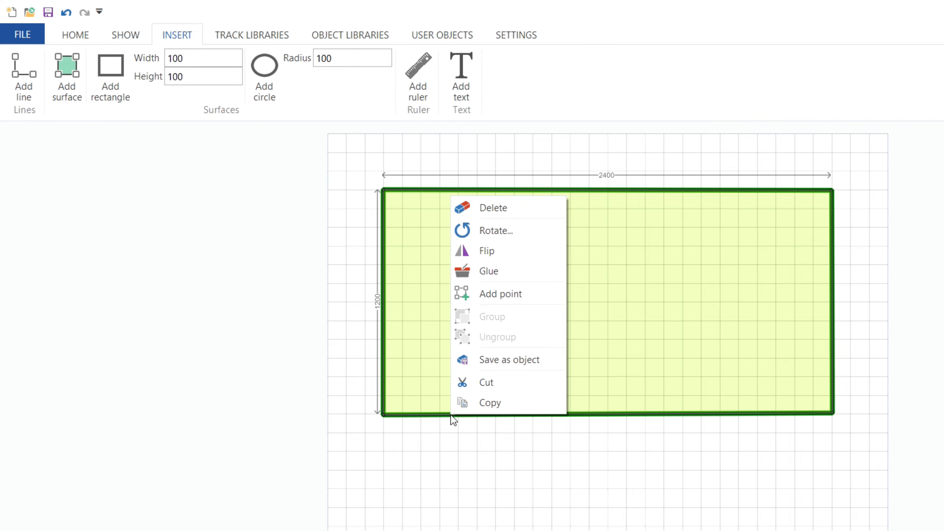
click(513, 296)
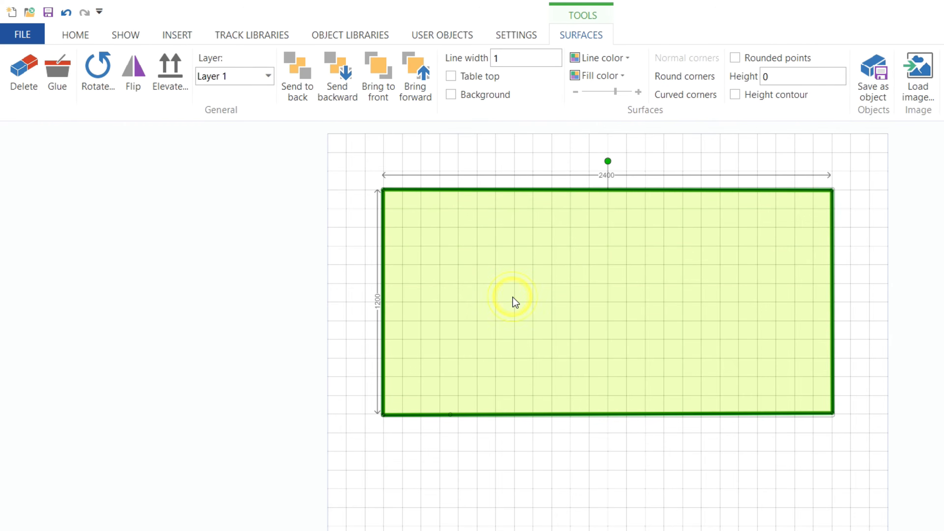
right_click(473, 416)
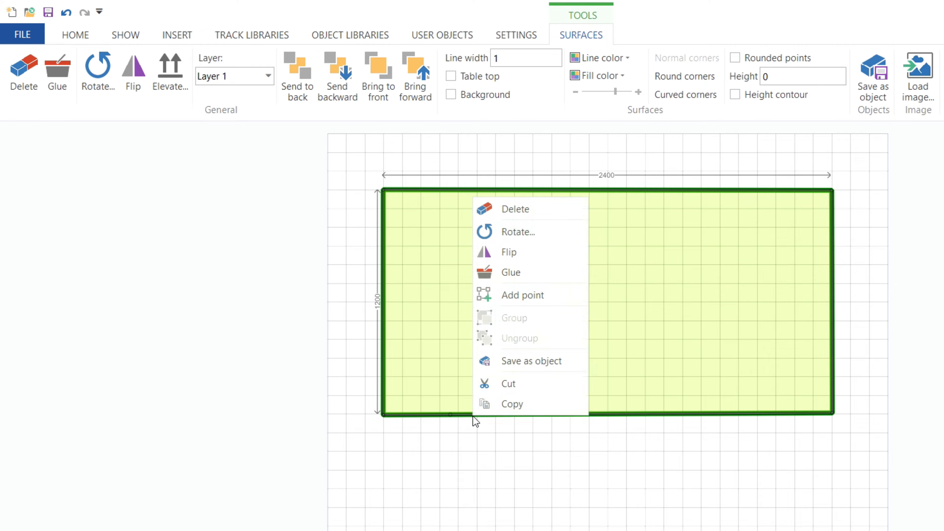
click(528, 298)
right_click(707, 416)
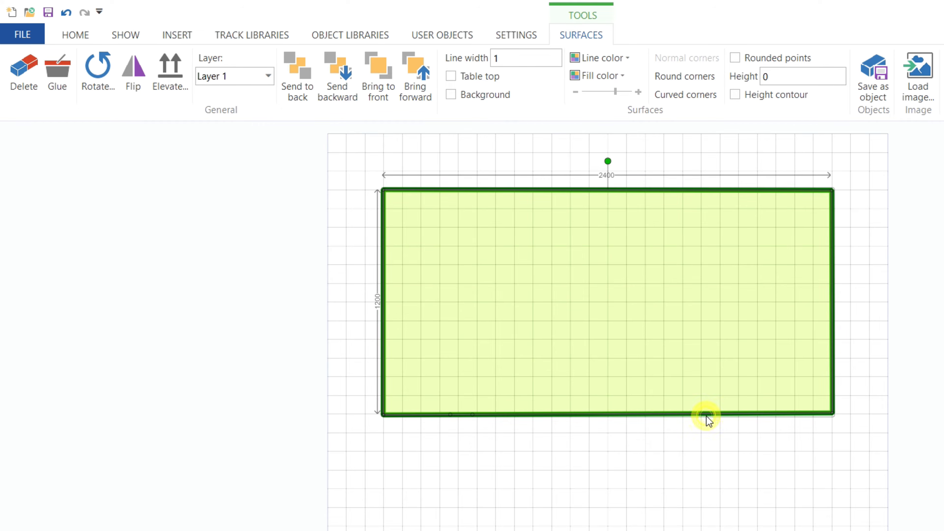
click(744, 296)
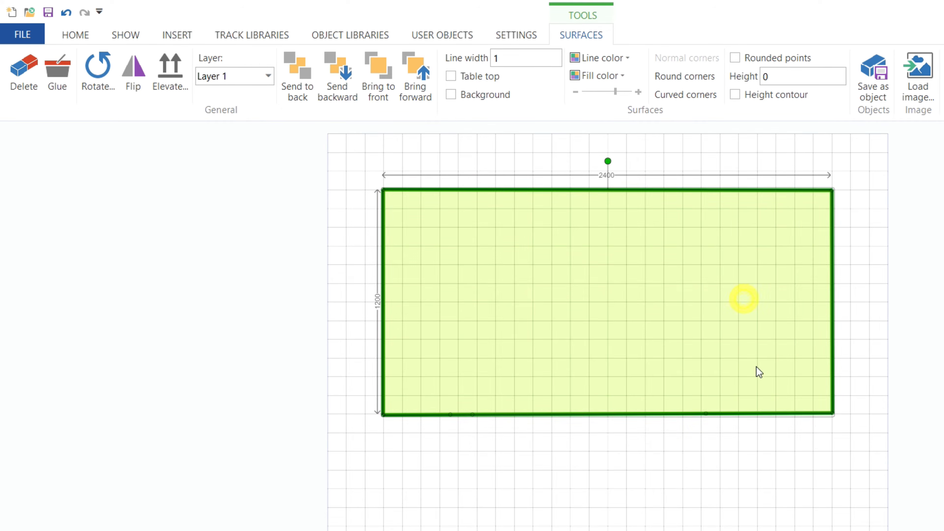
right_click(760, 420)
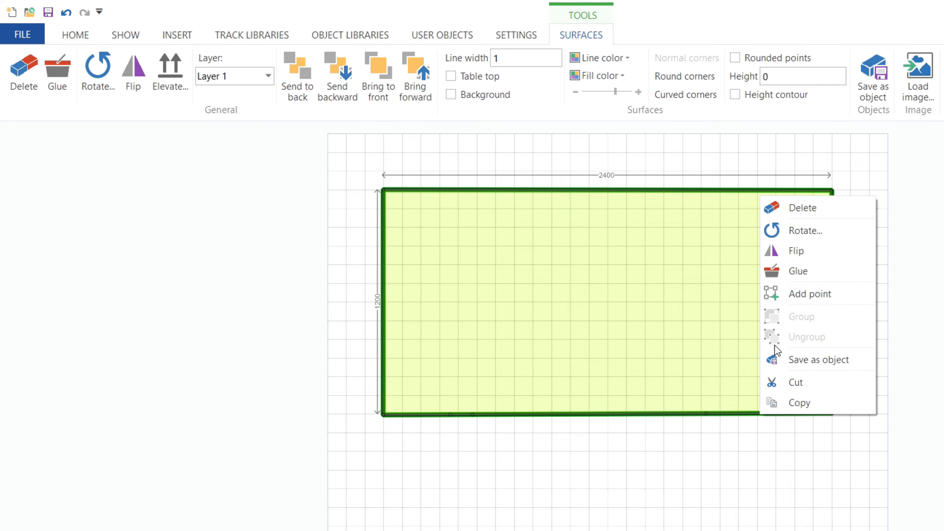
click(809, 294)
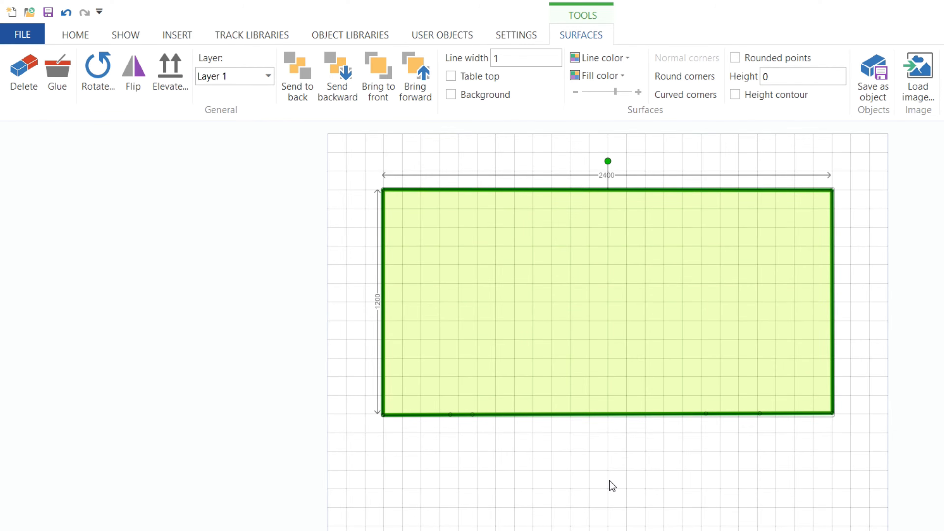
Move the lower-edge points to make the surface U-shaped, with a rectangular cut-out about 1600 mm wide and 700 mm deep
scroll(612, 486, up, 1)
scroll(611, 486, up, 1)
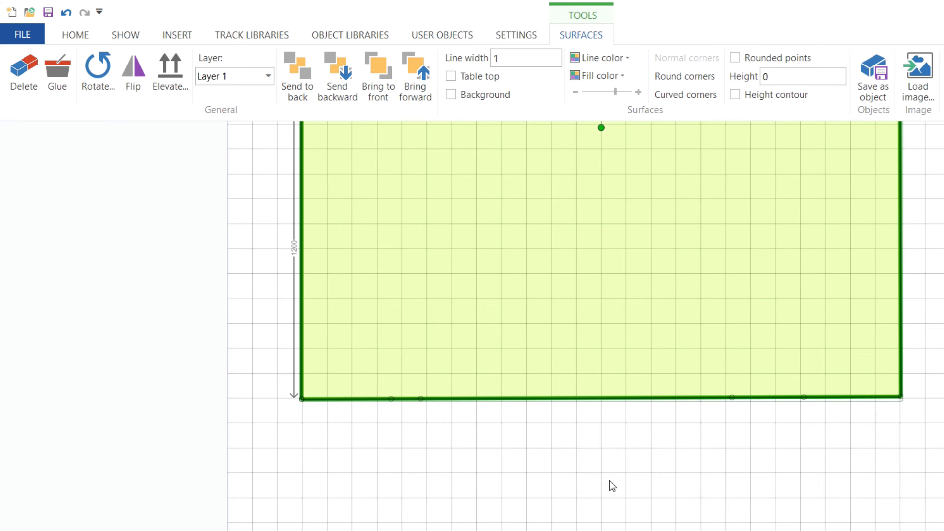
right_click(390, 400)
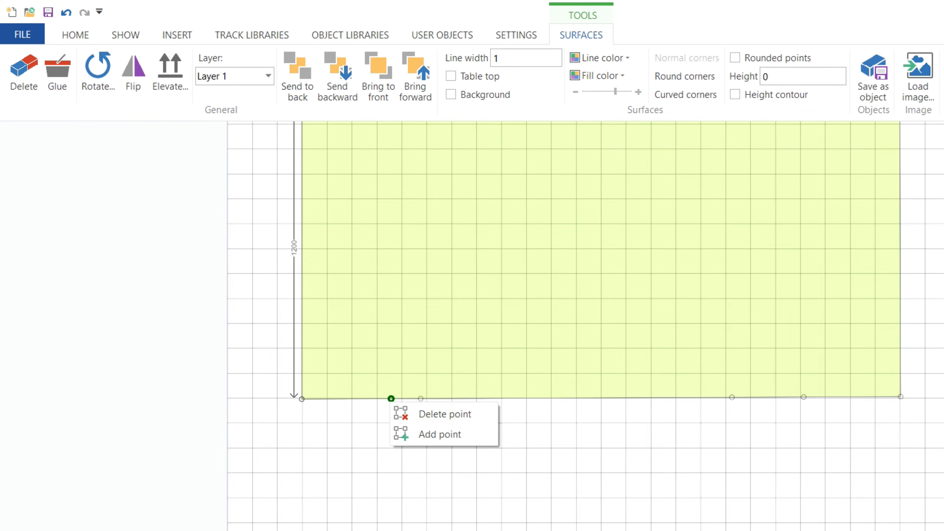
click(561, 524)
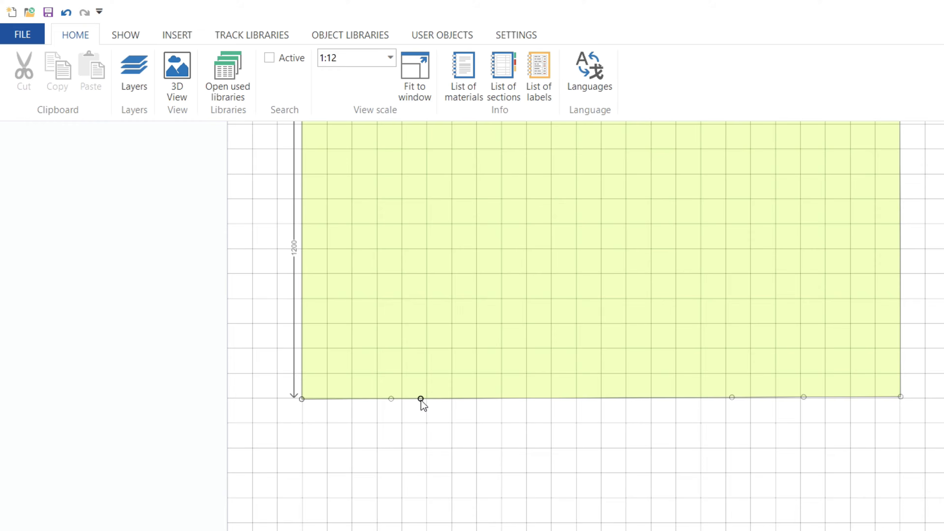
click(420, 400)
drag(421, 400, 390, 225)
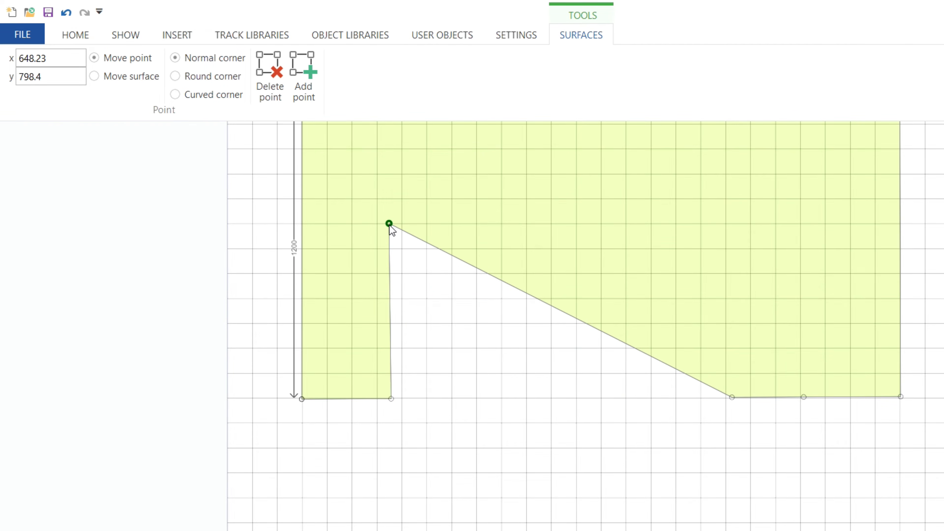
drag(732, 397, 802, 224)
click(803, 398)
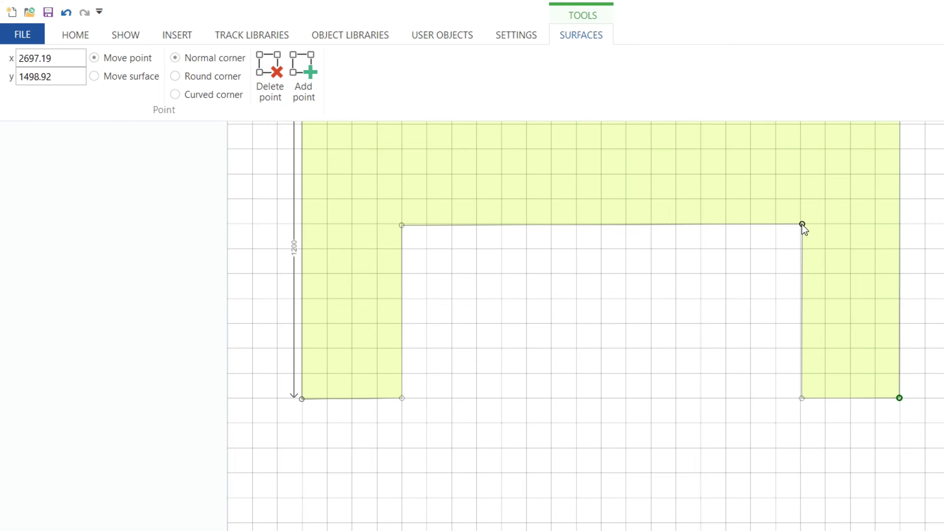
drag(802, 225, 802, 225)
scroll(645, 383, up, 4)
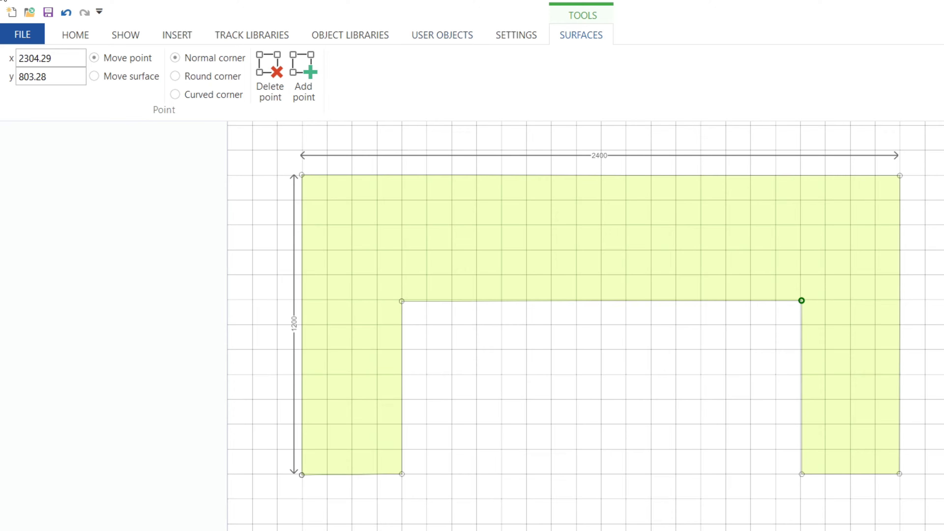
Undo the point moves that shaped the cut-out, back to the full rectangle
click(66, 13)
click(67, 12)
click(66, 13)
click(67, 12)
click(67, 13)
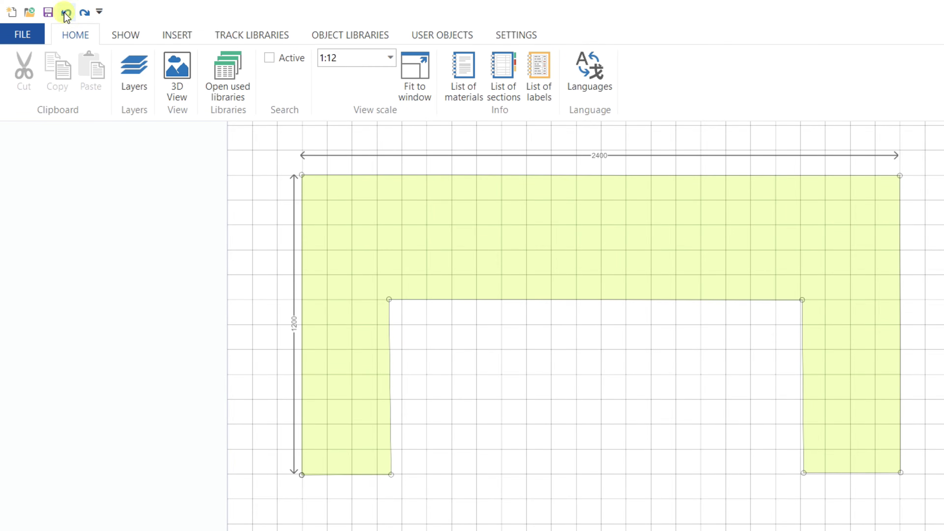
click(67, 13)
click(67, 13)
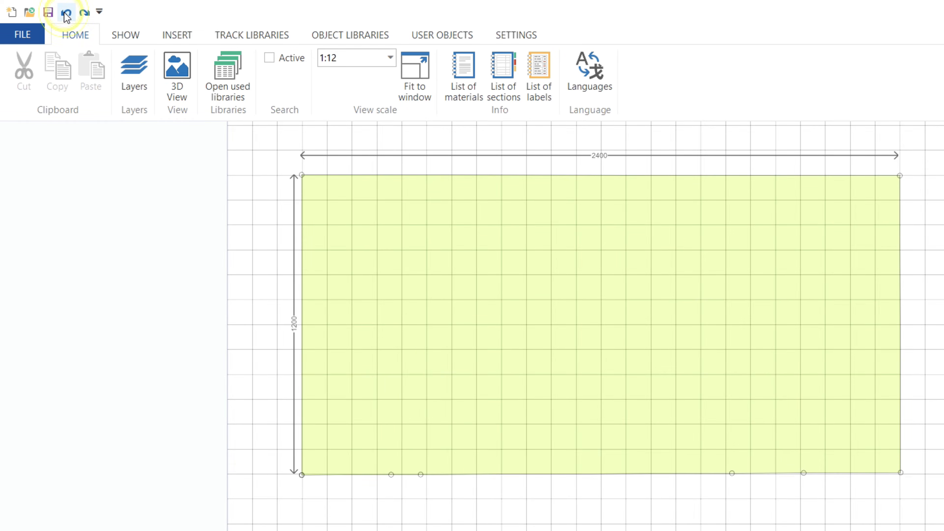
Undo the added edge points, the fill and transparency, and the drawn surface itself, back to just the two rulers
click(67, 13)
click(67, 12)
click(66, 13)
click(66, 13)
click(66, 13)
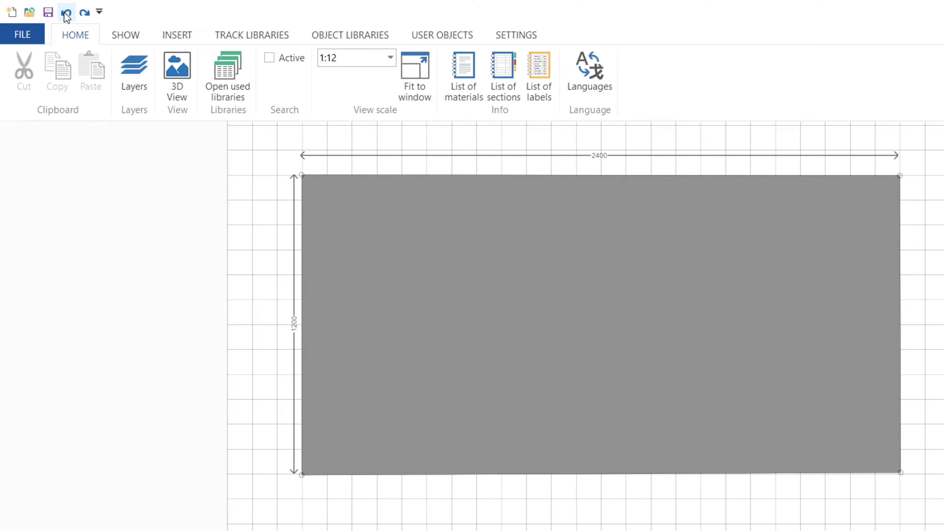
click(67, 13)
click(67, 12)
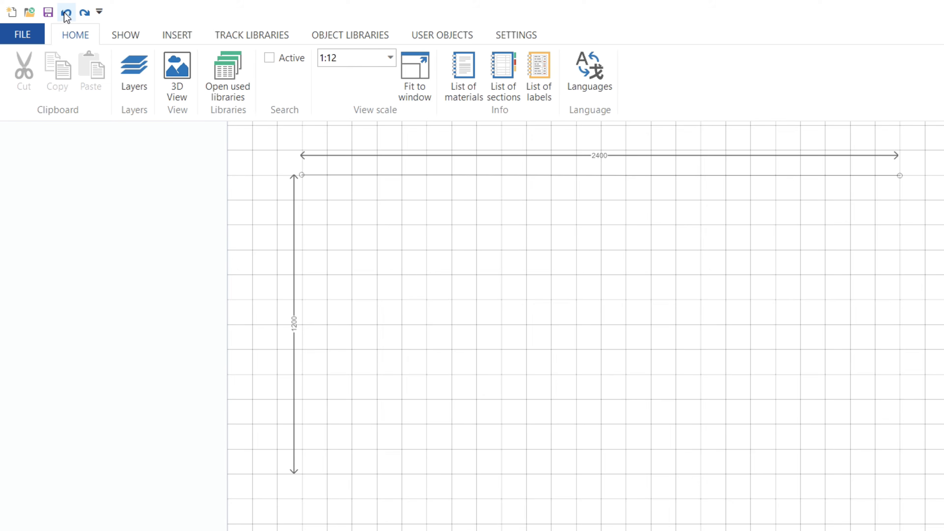
click(66, 13)
click(67, 13)
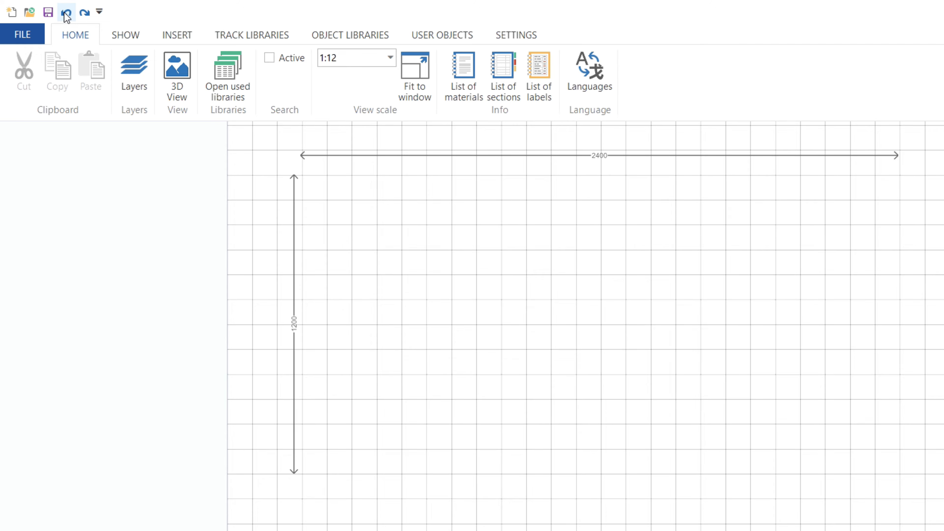
Insert a rectangle surface 2400 mm wide and 1200 mm high on the work area
click(178, 34)
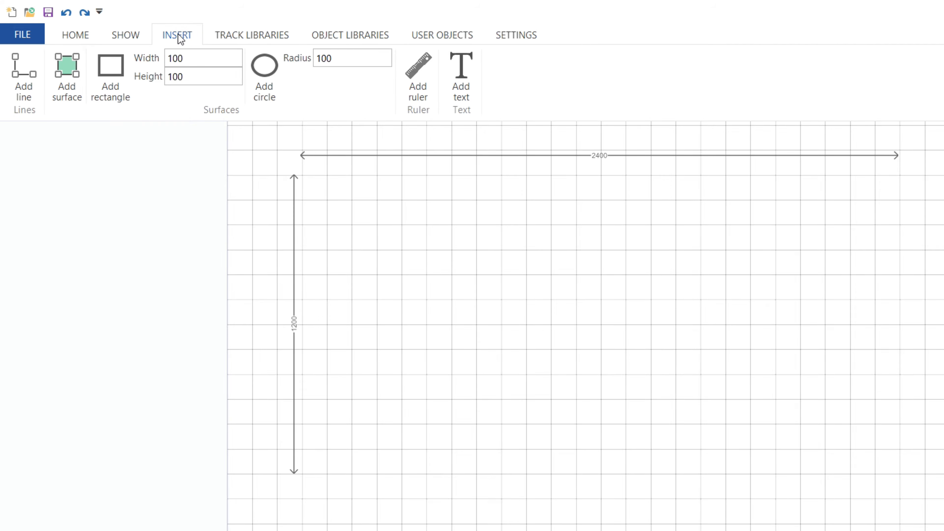
click(119, 72)
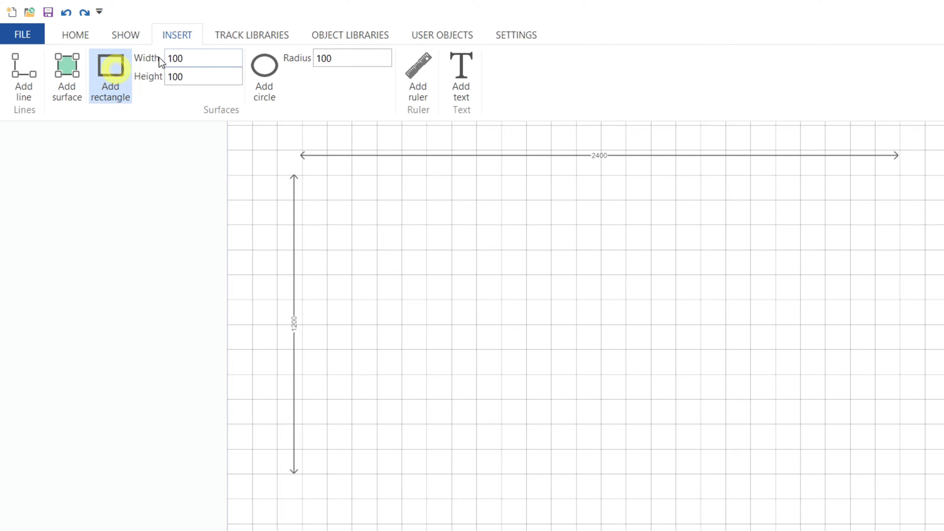
click(206, 58)
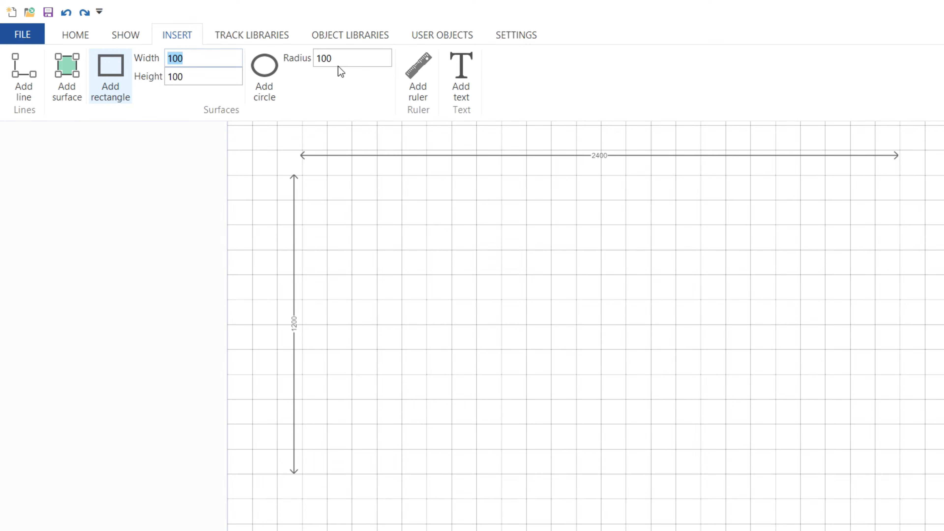
text(2400)
click(209, 73)
text(1200)
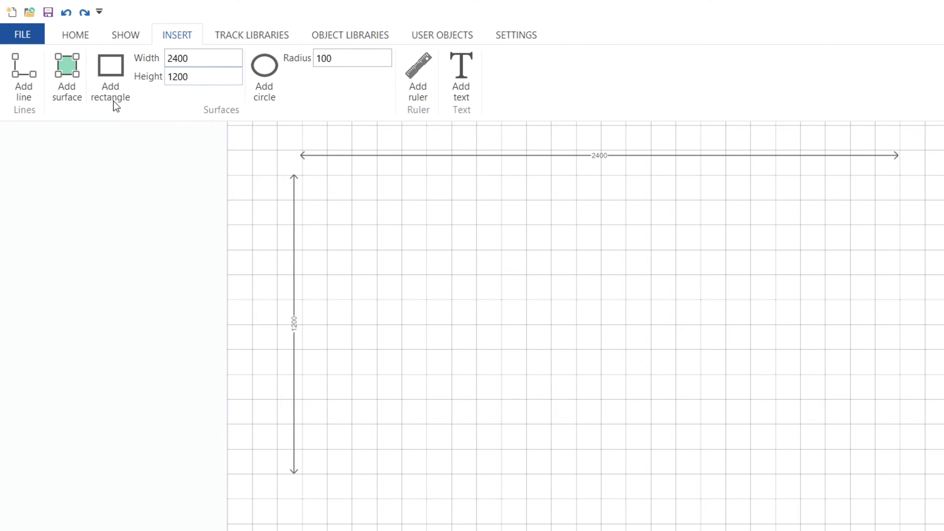
click(101, 70)
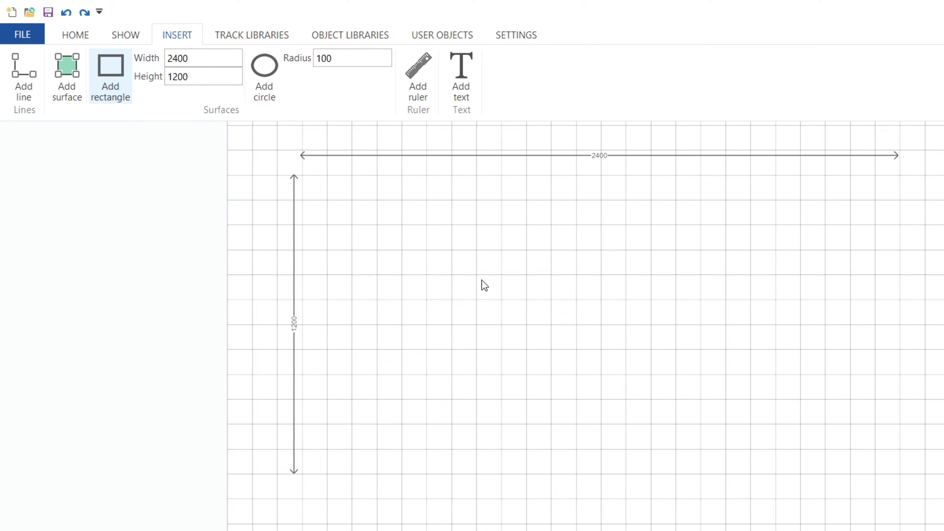
click(454, 233)
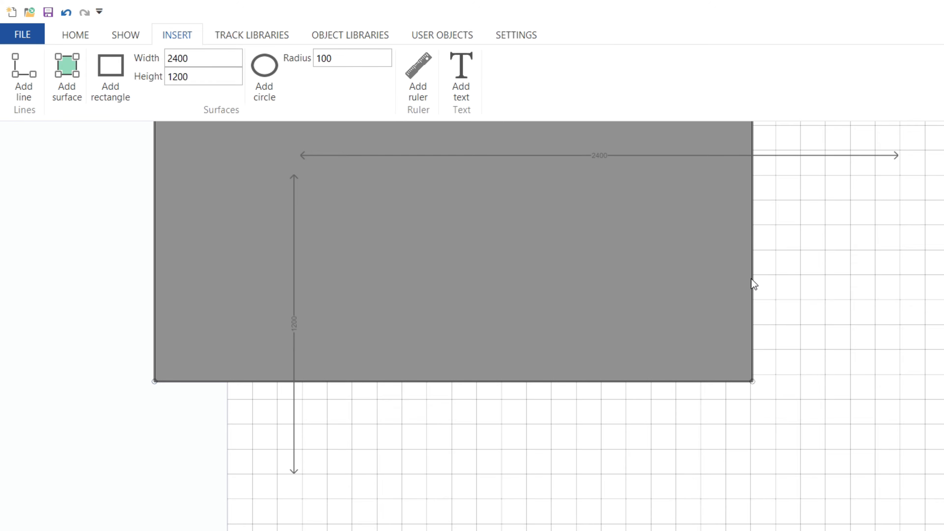
Move the rectangle so its edges line up with the horizontal and vertical rulers, and deselect it
drag(753, 282, 915, 383)
drag(921, 376, 901, 378)
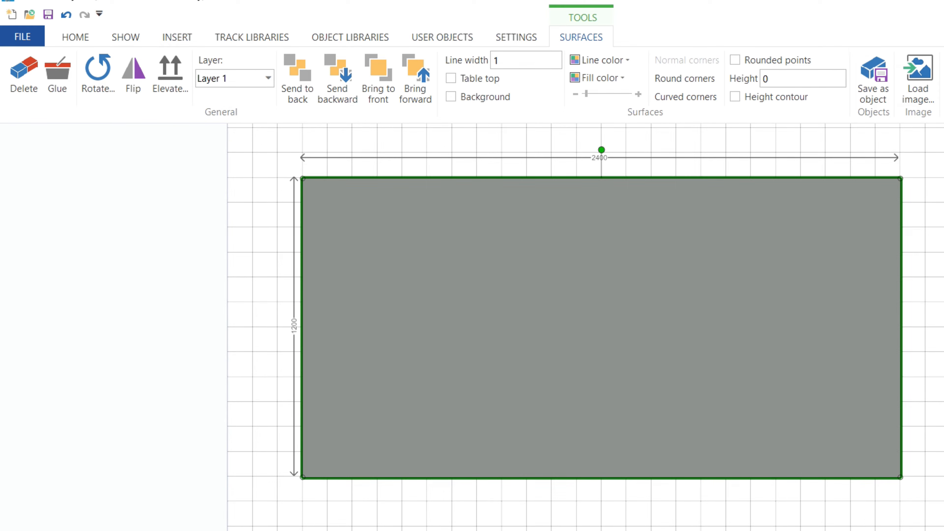
key(Escape)
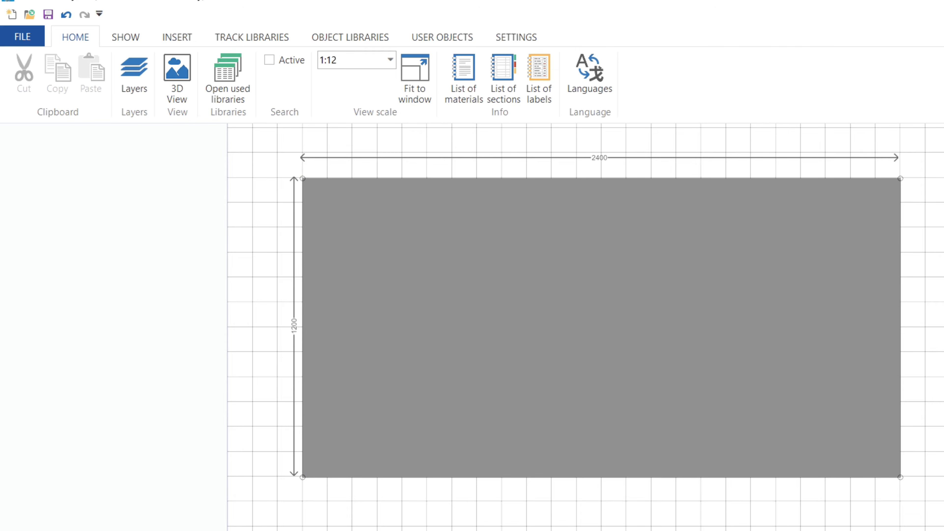
Give the baseboard rectangle a lime green fill and raise its transparency to a bit over half
click(727, 178)
click(612, 79)
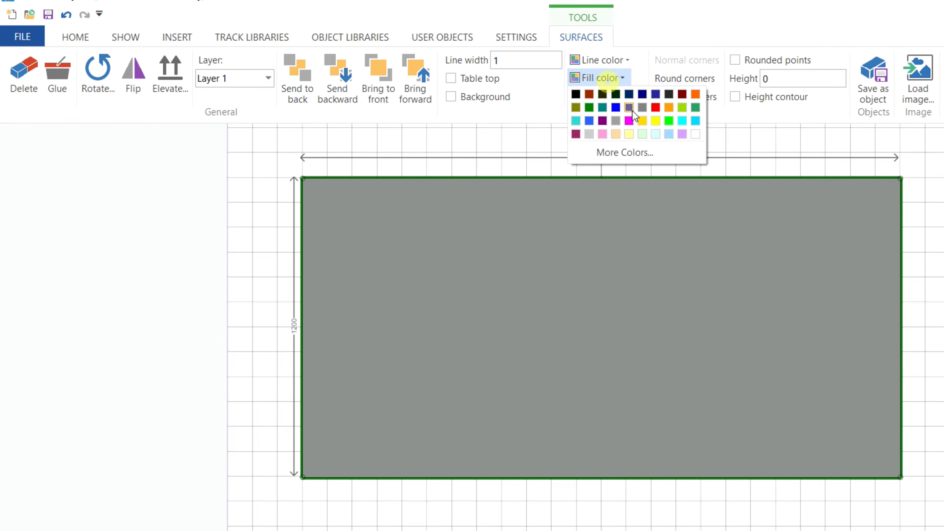
click(681, 108)
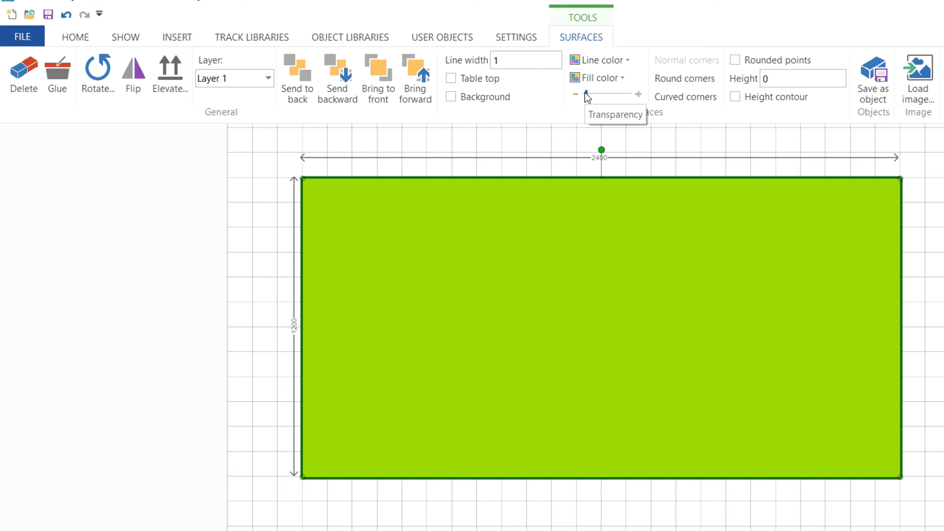
drag(586, 93, 616, 93)
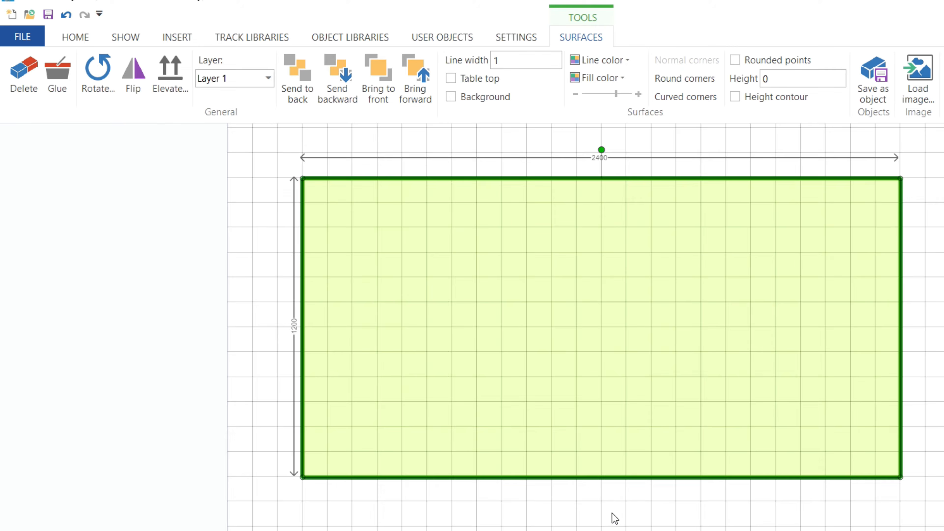
click(662, 514)
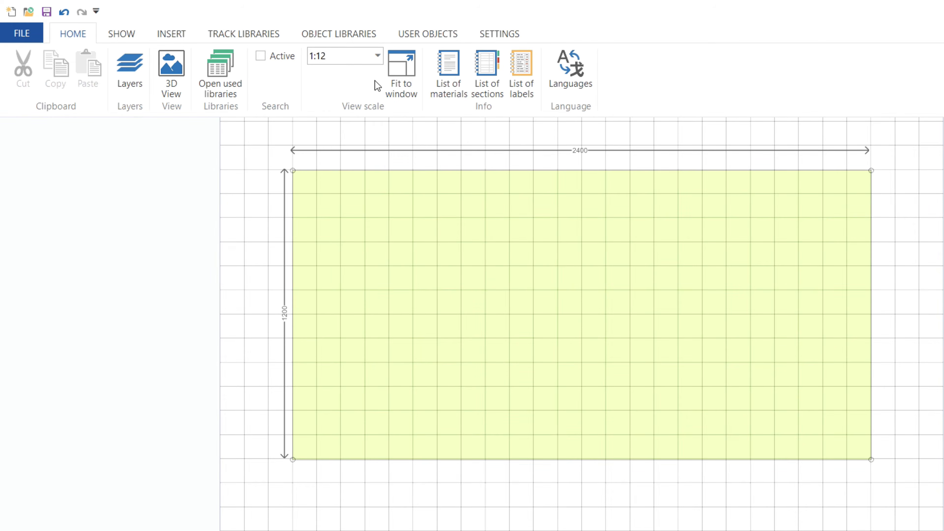
Limit the displayed track libraries in the program options to Standard gauge, H0, OO, N and Symbols
click(248, 36)
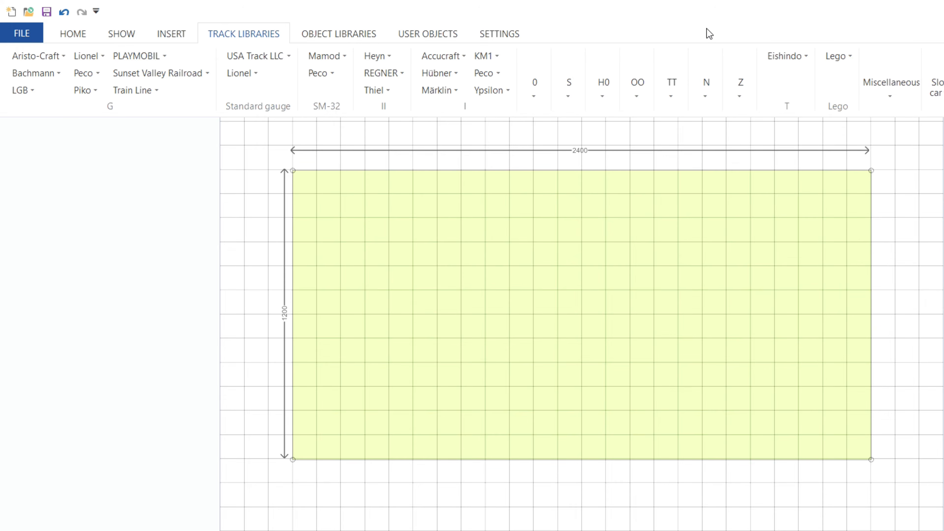
click(23, 34)
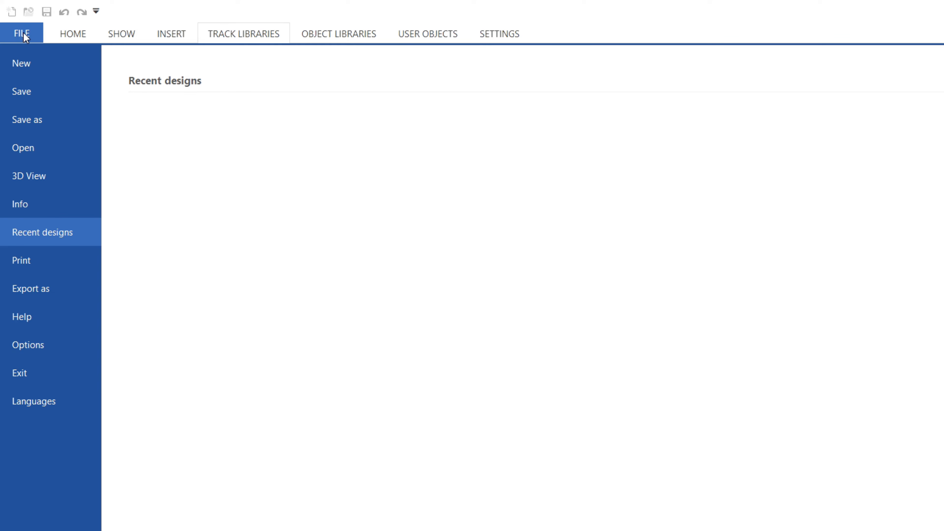
click(44, 345)
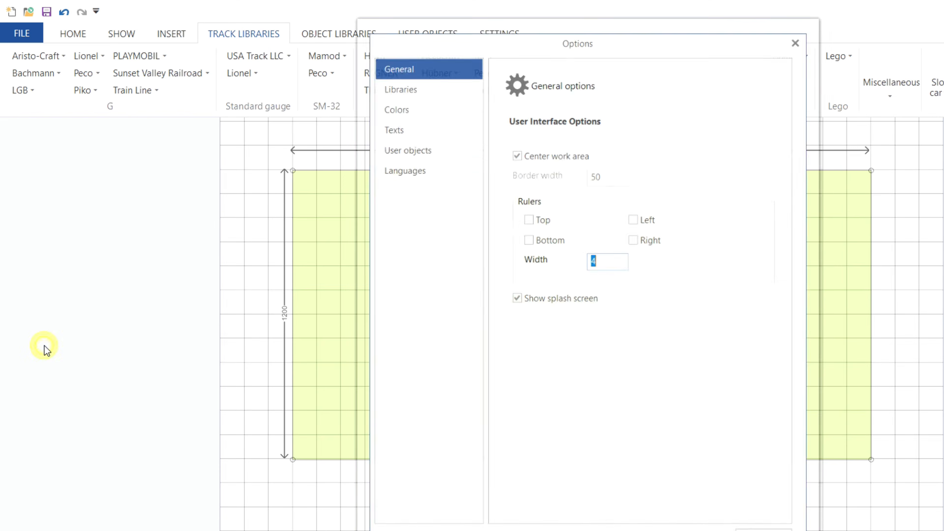
click(399, 84)
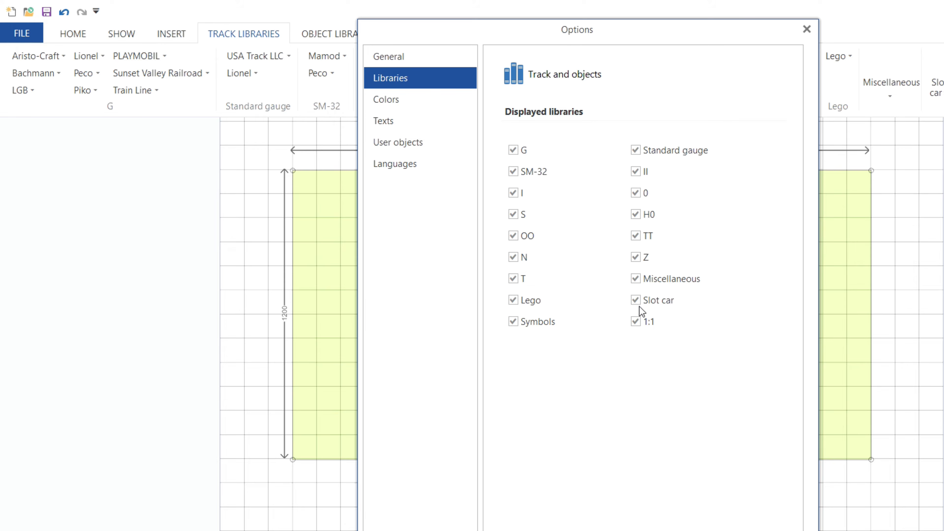
click(635, 322)
click(636, 300)
click(636, 279)
click(636, 257)
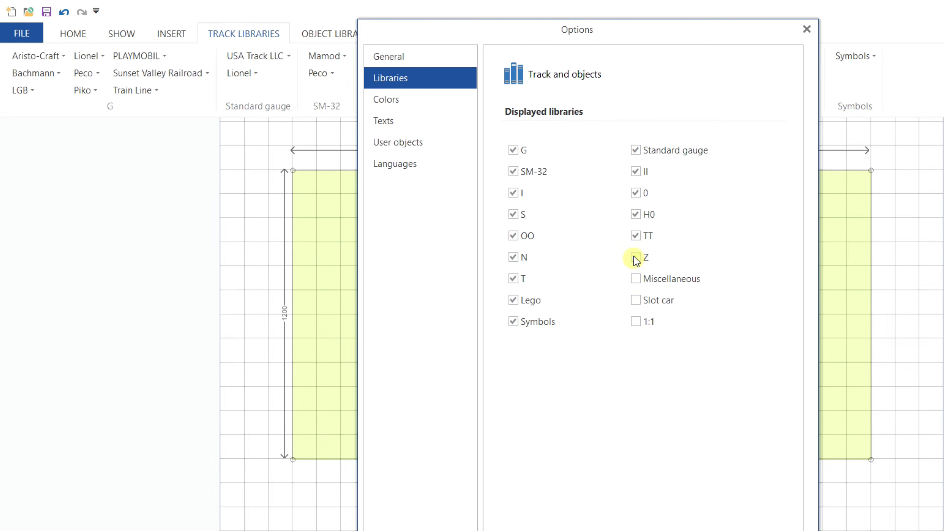
click(635, 236)
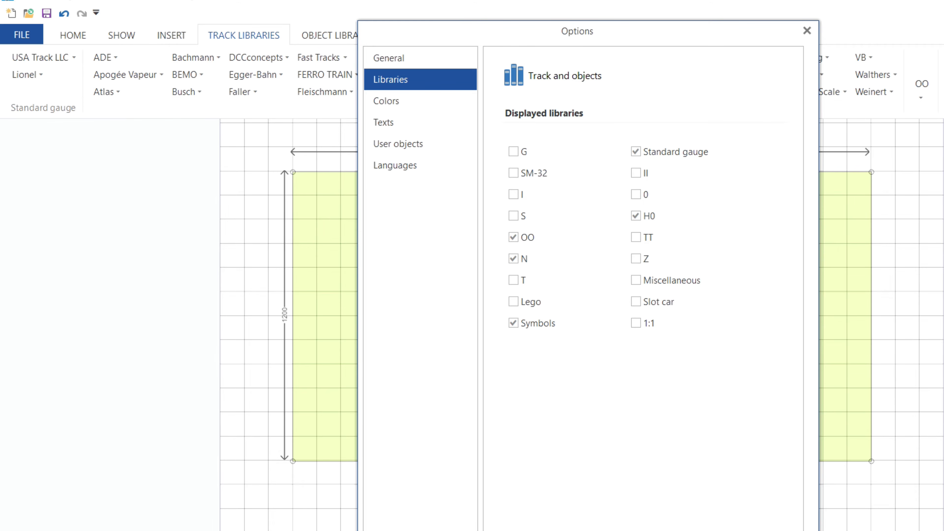
key(Escape)
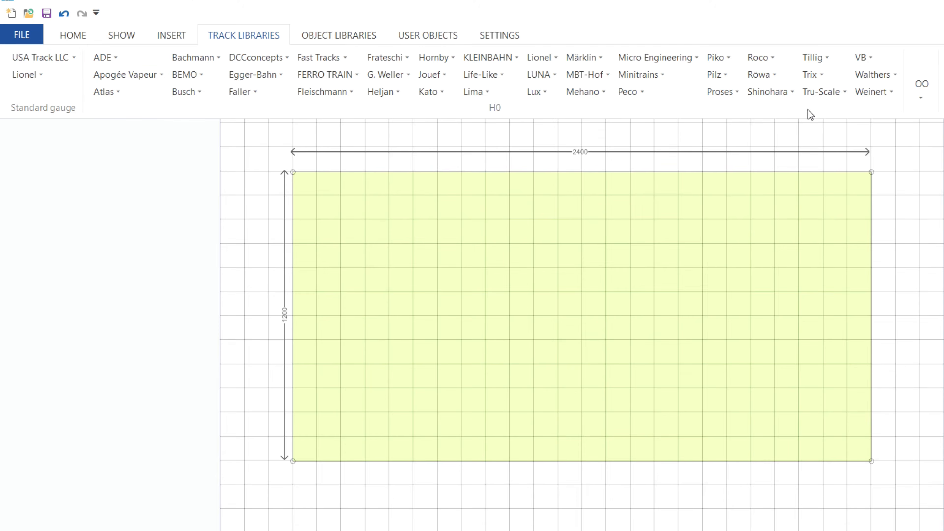
Open the OO-scale 00/H0 Peco Setrack Code 100 library and undock it as a floating window
click(920, 99)
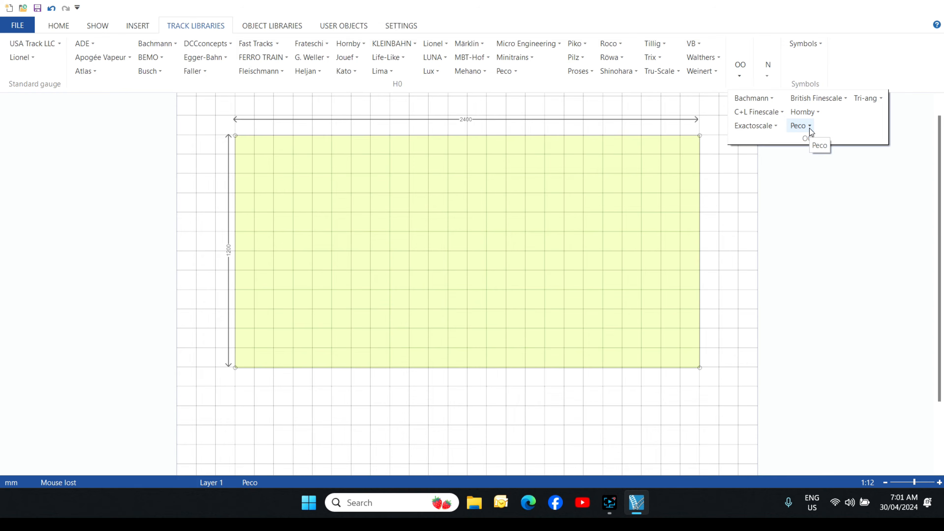
click(809, 128)
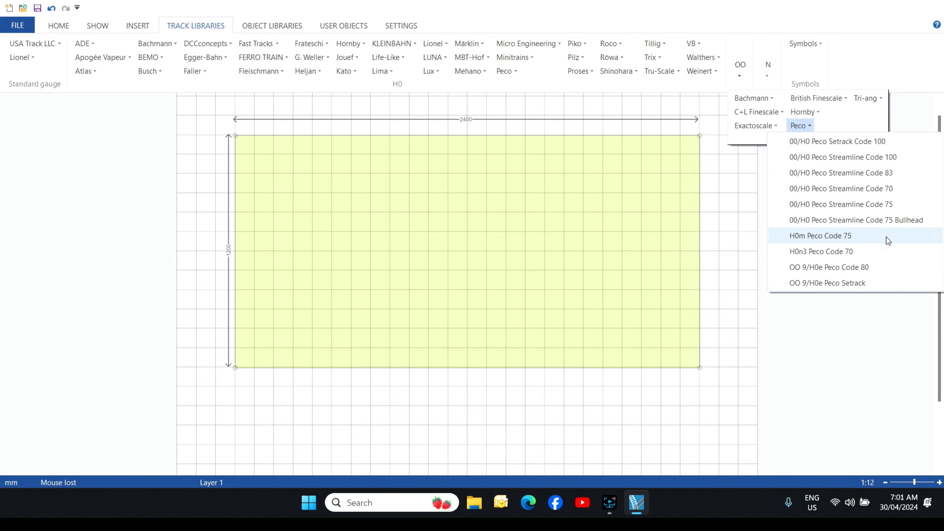
click(878, 143)
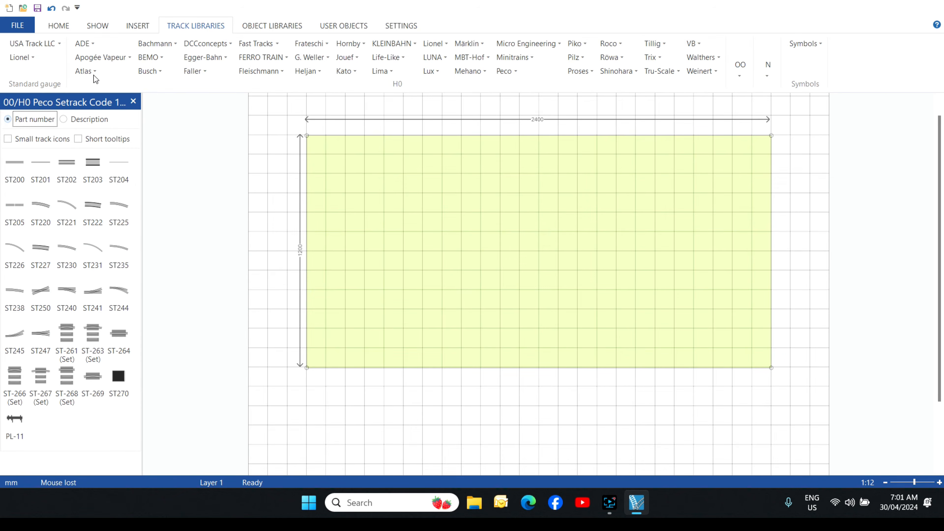
drag(57, 99, 116, 142)
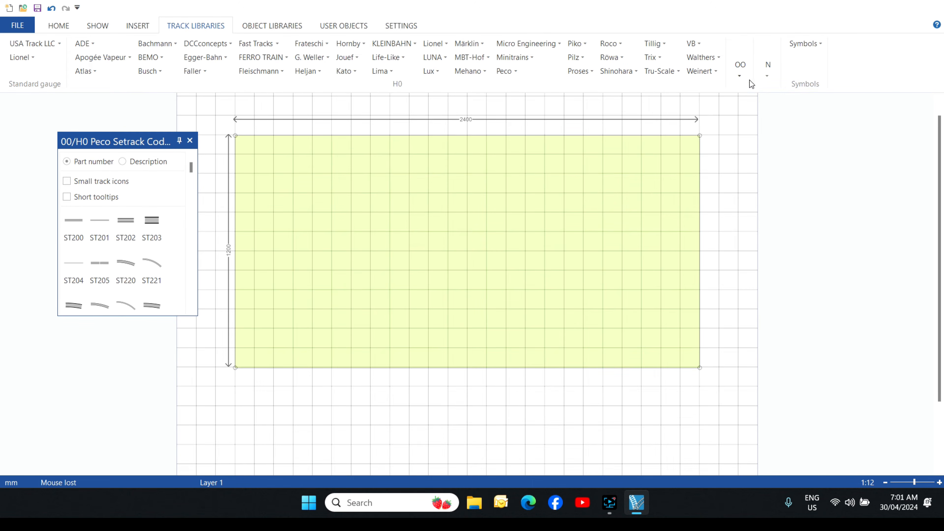
Open the 00/H0 Peco Streamline Code 100 library, group it with the Setrack library in one floating window, and make that window taller and wider
click(740, 78)
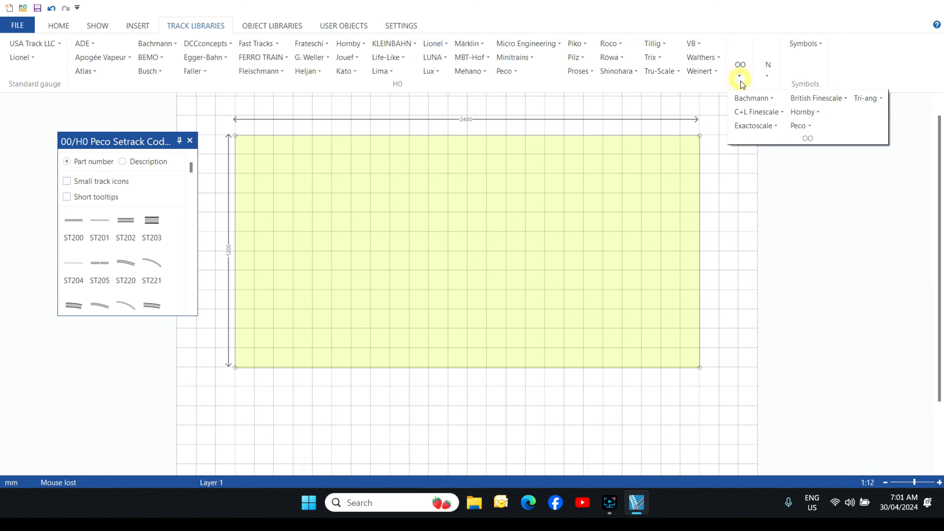
click(800, 125)
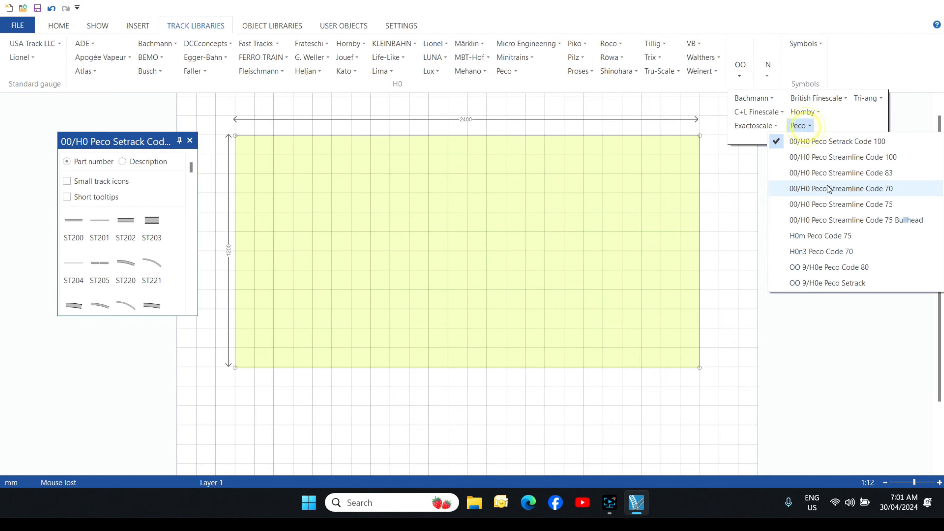
click(844, 160)
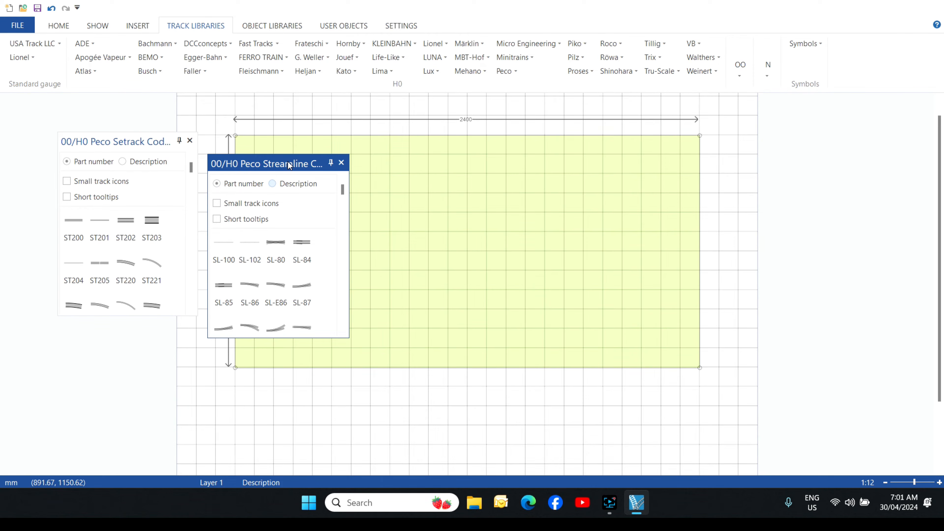
drag(289, 165, 169, 141)
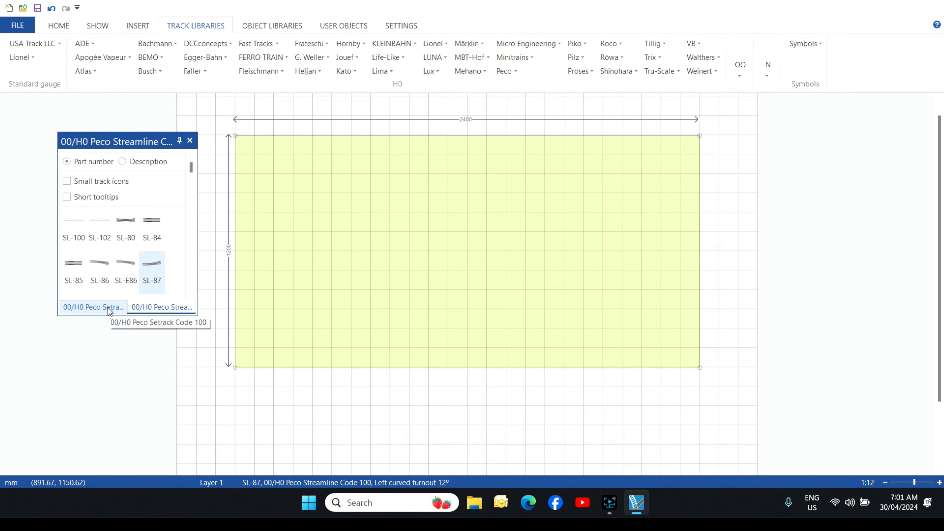
drag(99, 315, 99, 418)
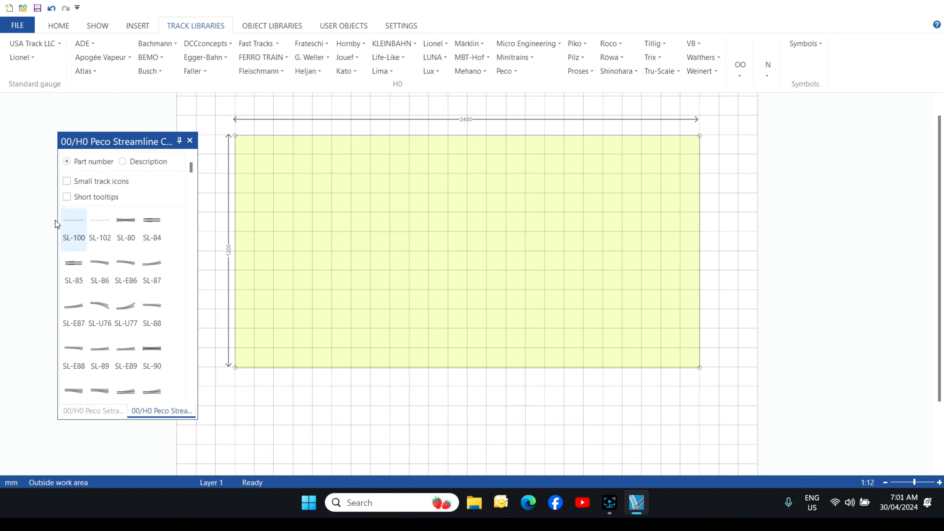
drag(57, 221, 7, 220)
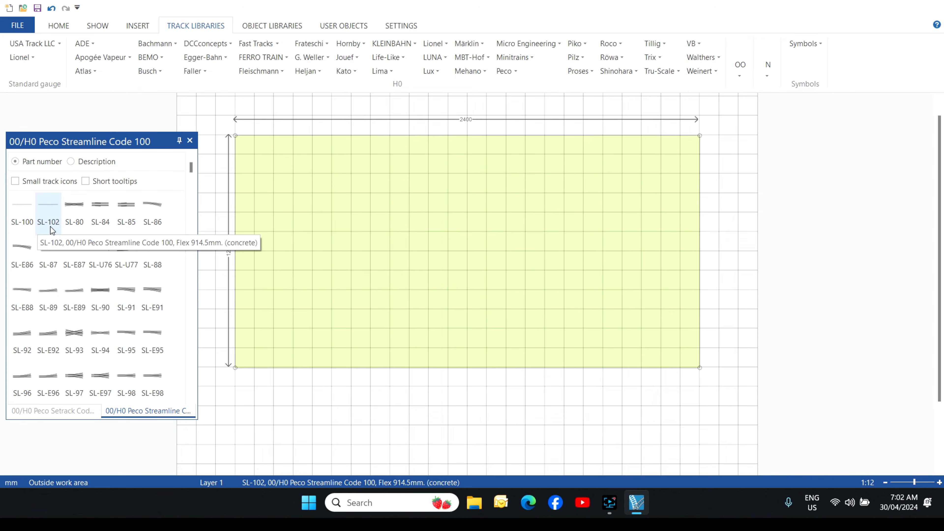
Switch the Streamline track labels to descriptions and back to part numbers, and turn on small track icons
click(70, 161)
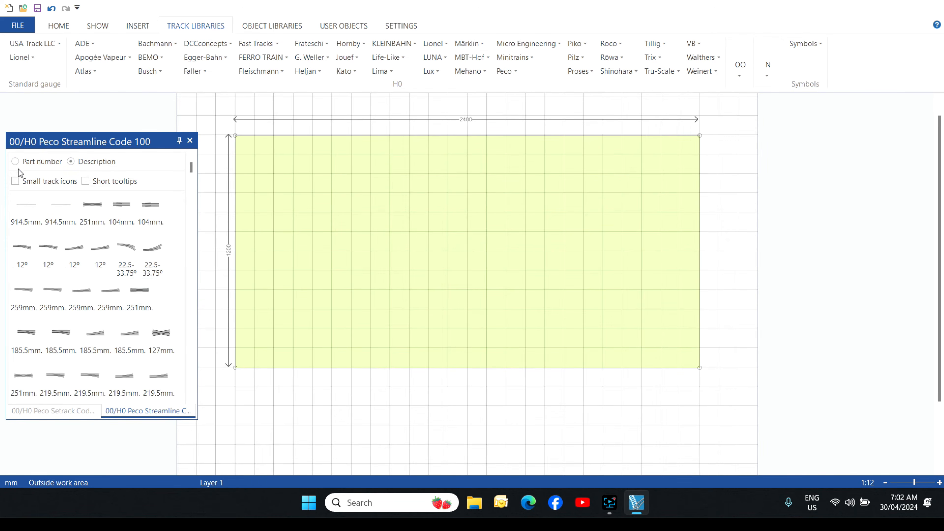
click(14, 162)
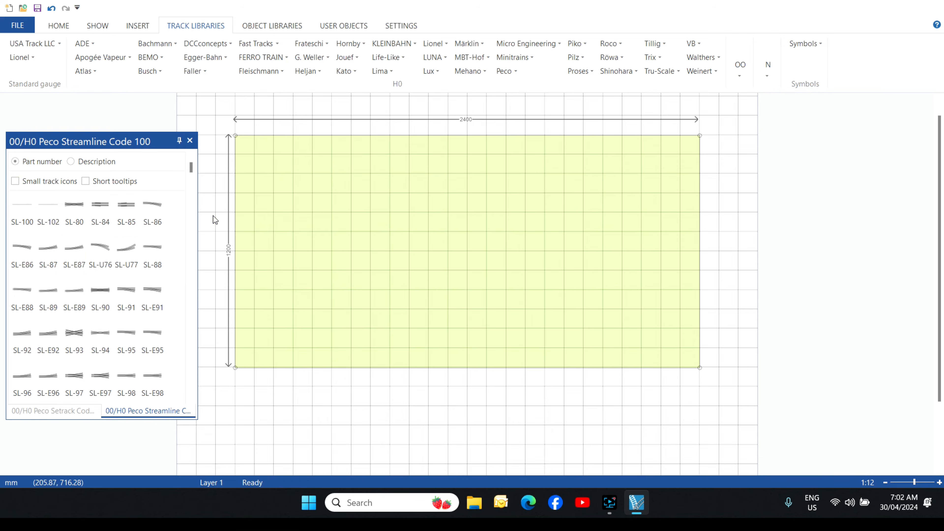
click(14, 181)
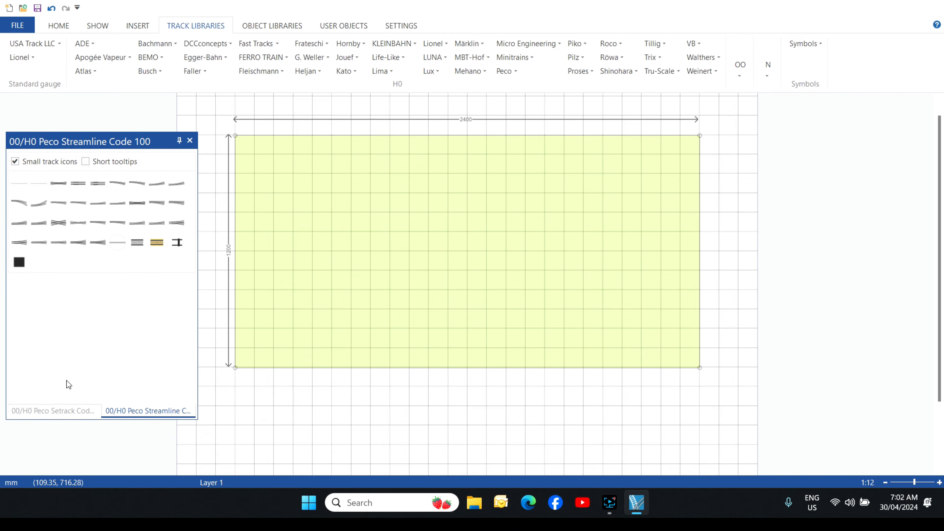
Turn off small track icons and reduce the work area width to 2000 mm
click(15, 161)
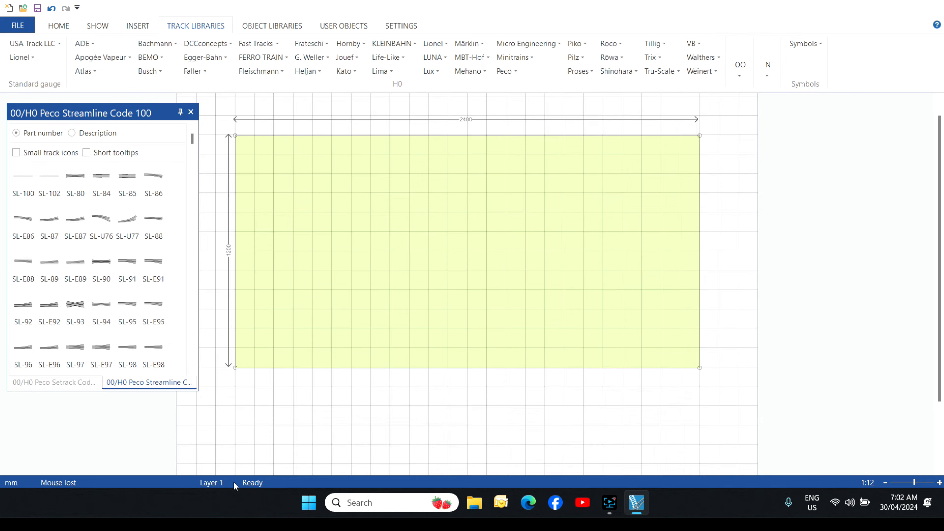
click(401, 26)
double_click(181, 58)
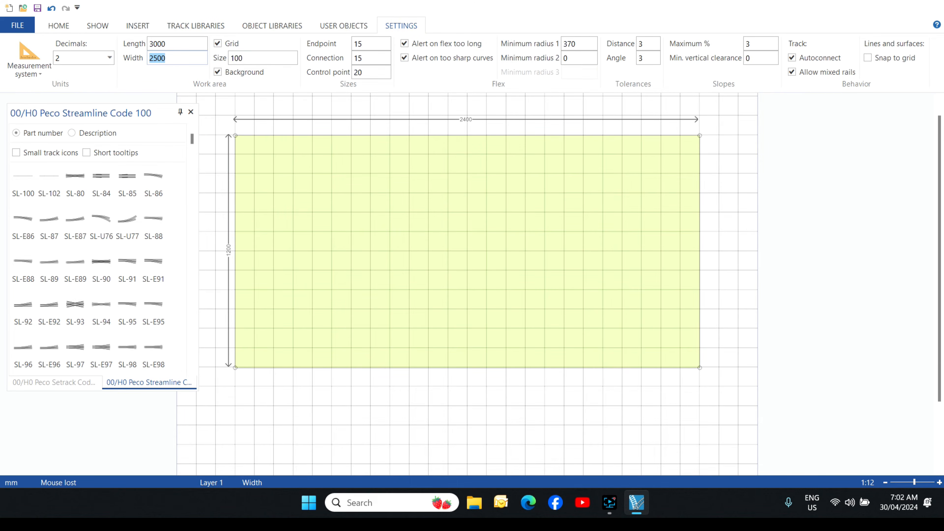
text(20)
key(Return)
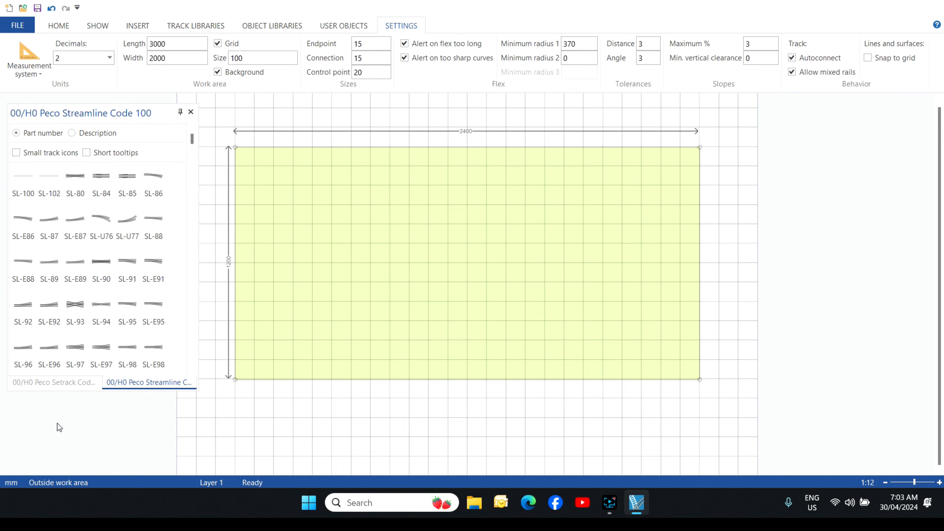
Place two ST226 curves from the Setrack library near the baseboard's upper-right corner and join them end to end
click(65, 388)
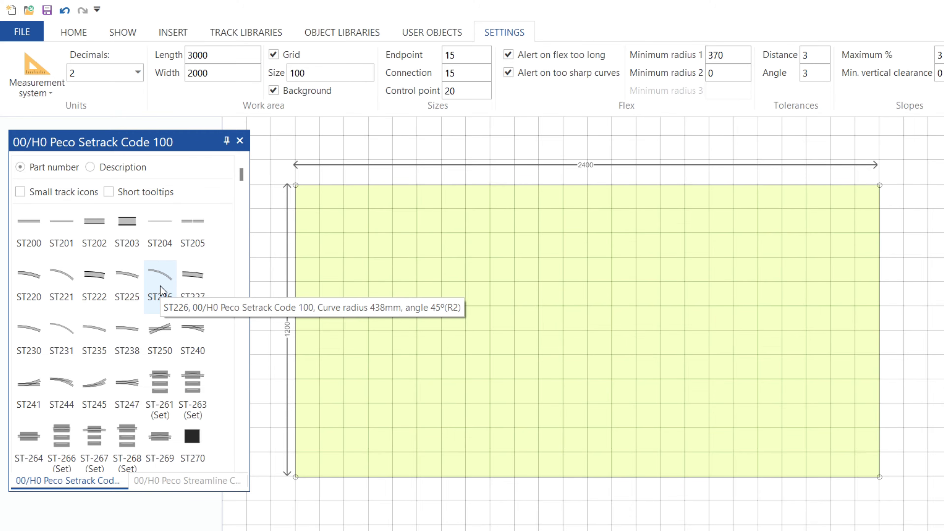
drag(160, 291, 772, 224)
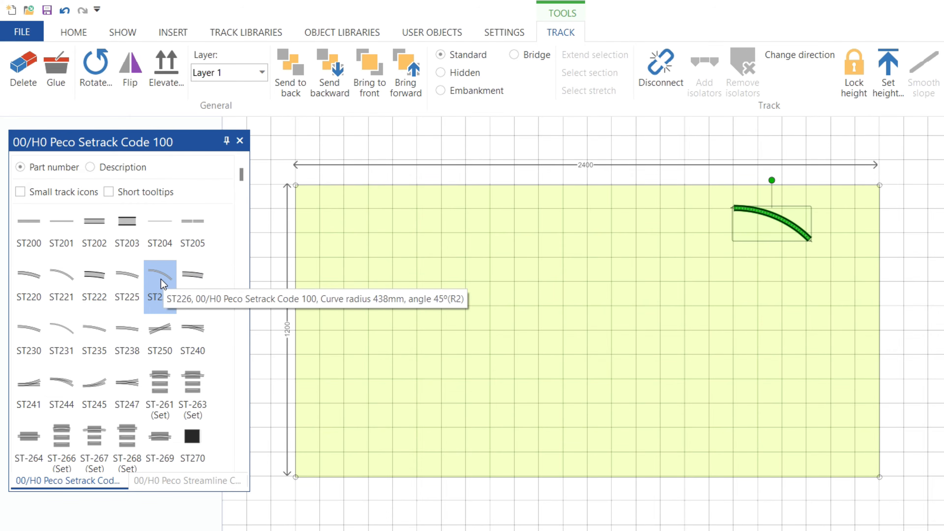
drag(161, 278, 832, 281)
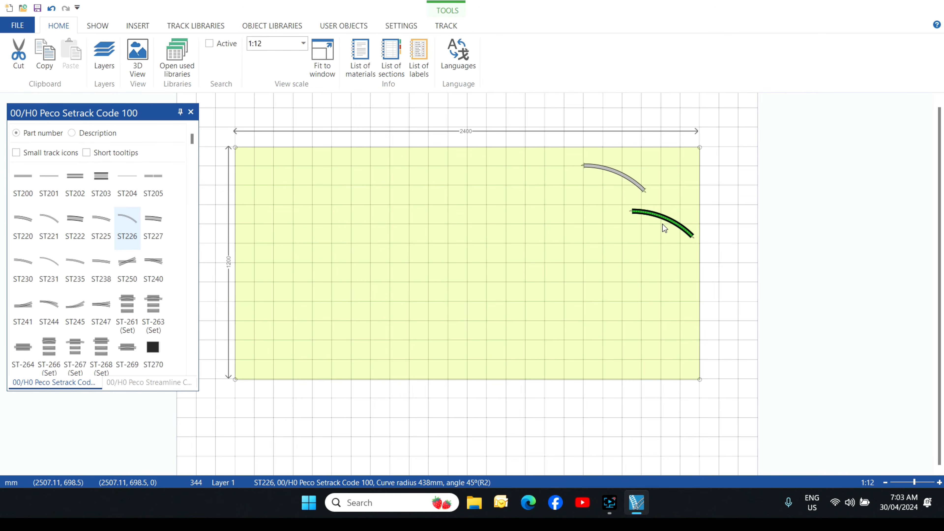
drag(663, 224, 652, 254)
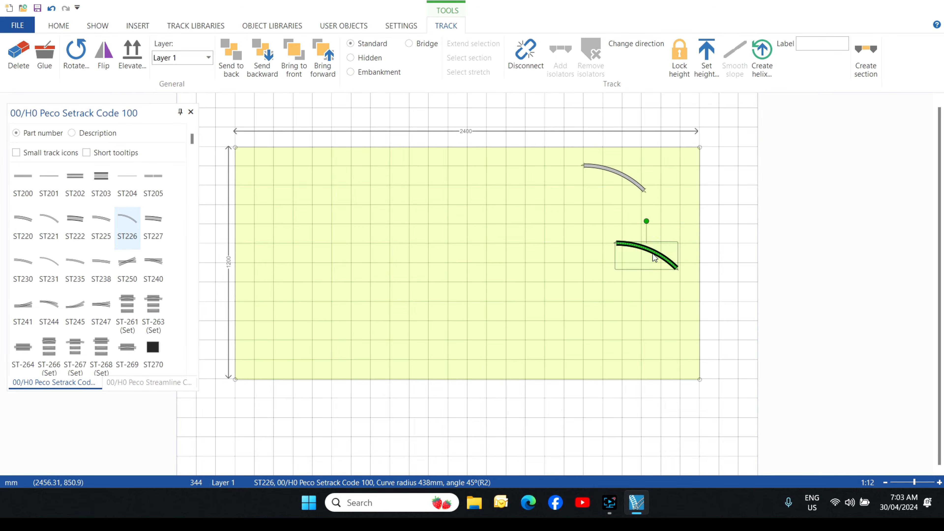
click(406, 31)
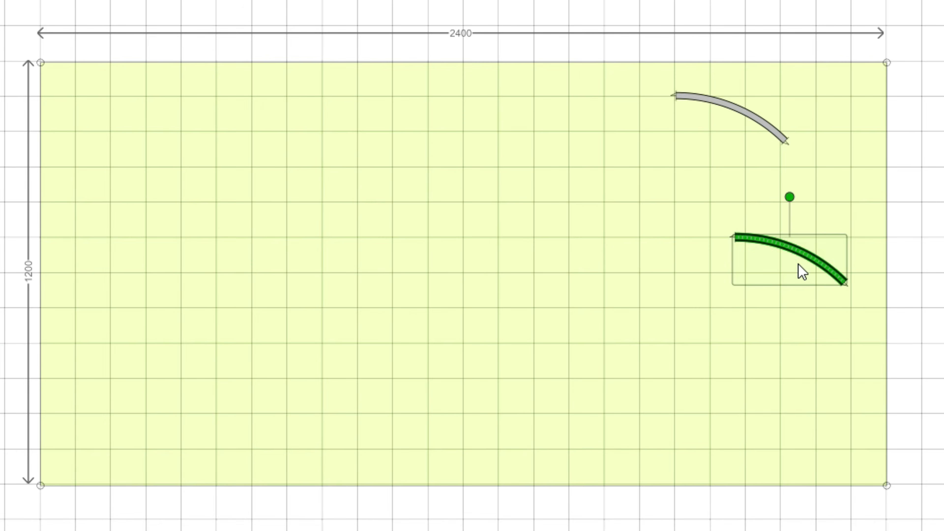
drag(799, 253, 847, 158)
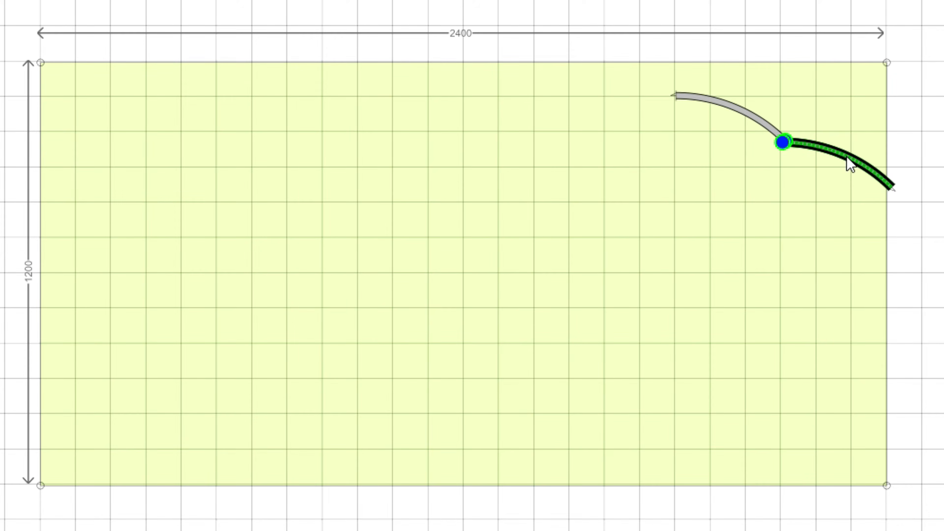
drag(847, 158, 852, 158)
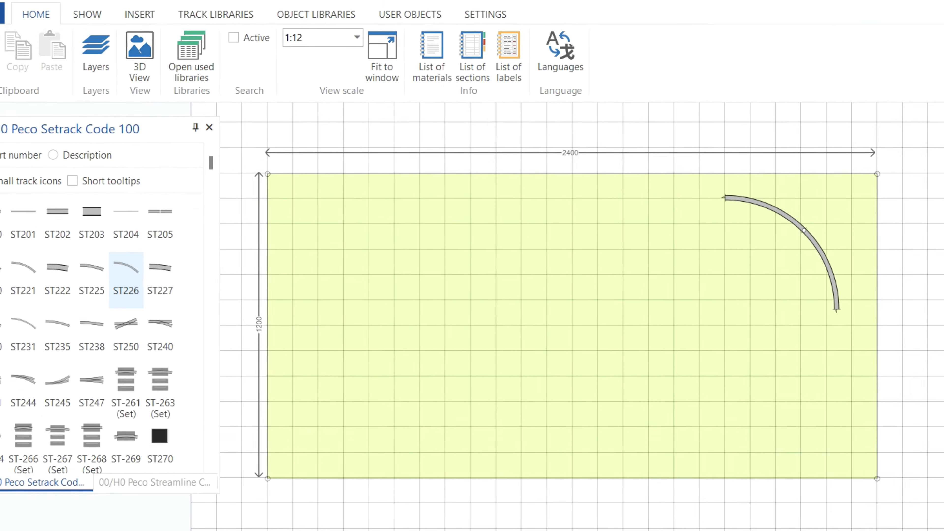
click(128, 274)
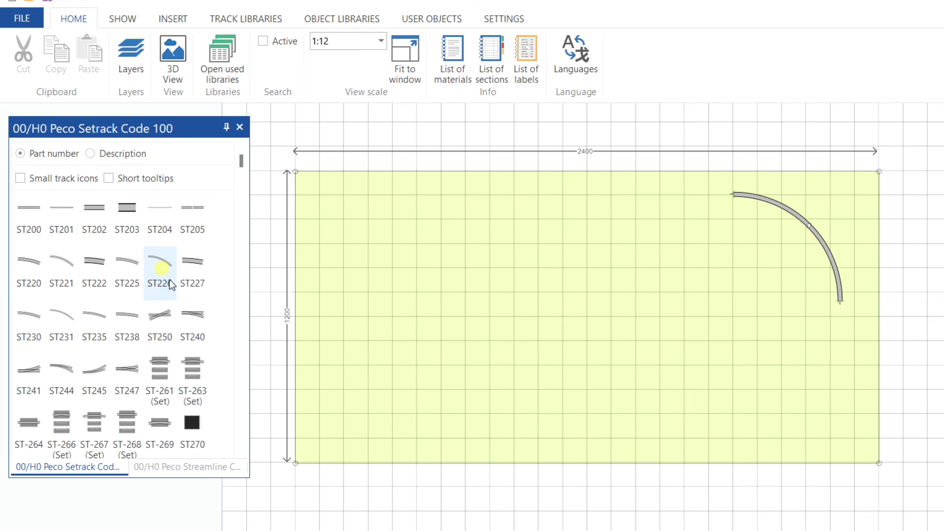
drag(171, 284, 803, 288)
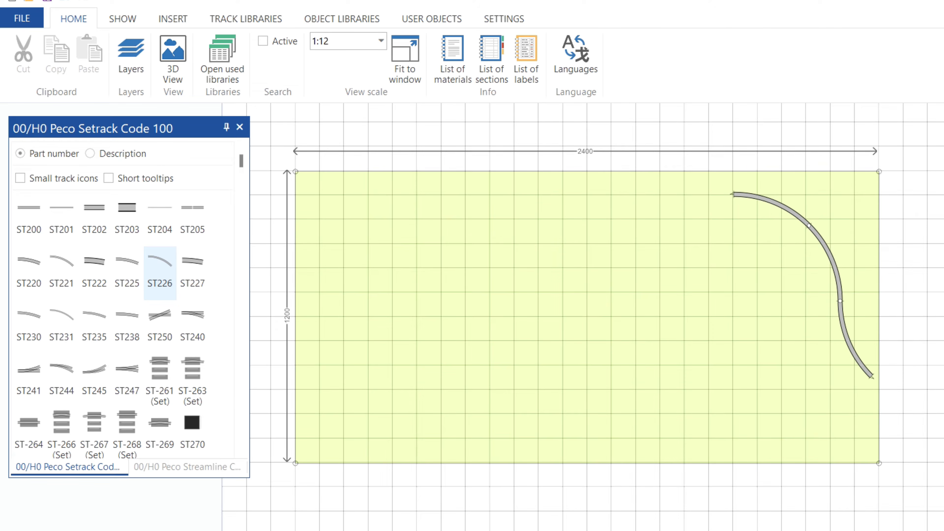
click(854, 359)
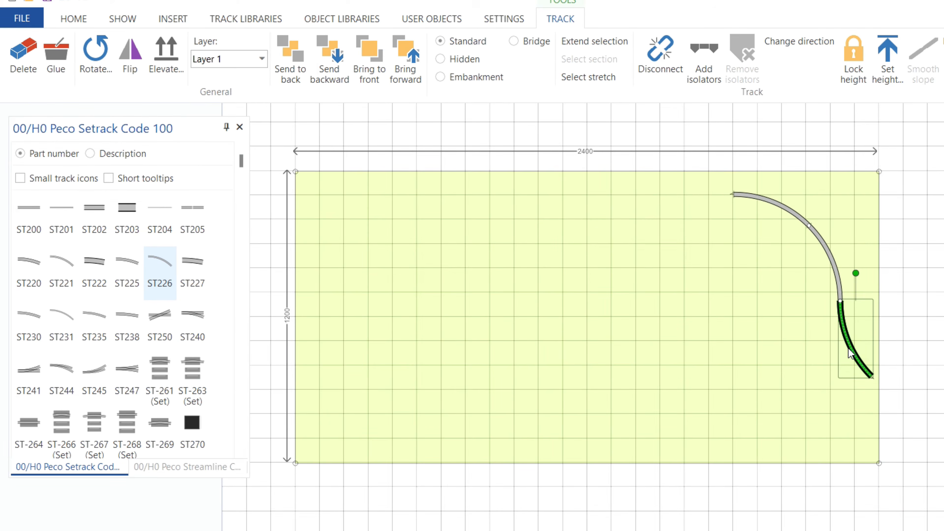
key(Delete)
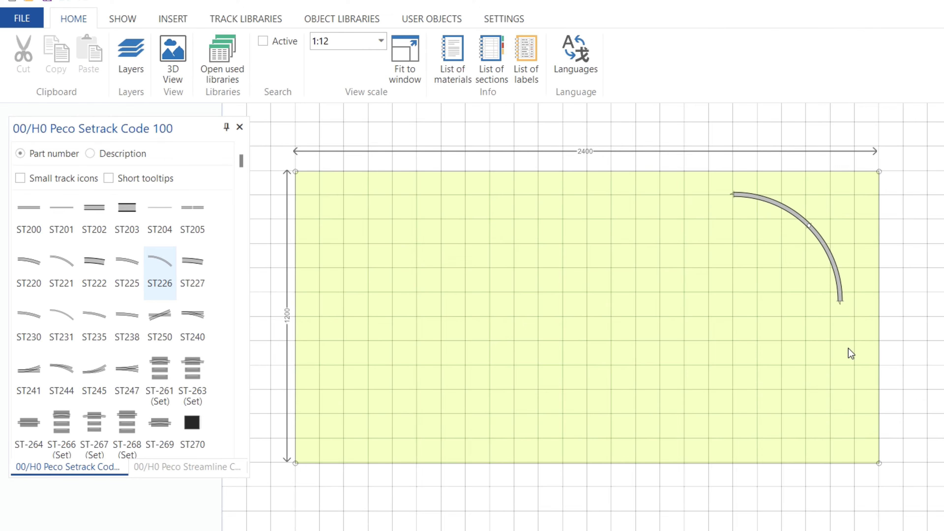
Extend the arc to a half circle with two more ST226 curves, disconnecting and reattaching the third piece so it bends inward
drag(159, 286, 801, 286)
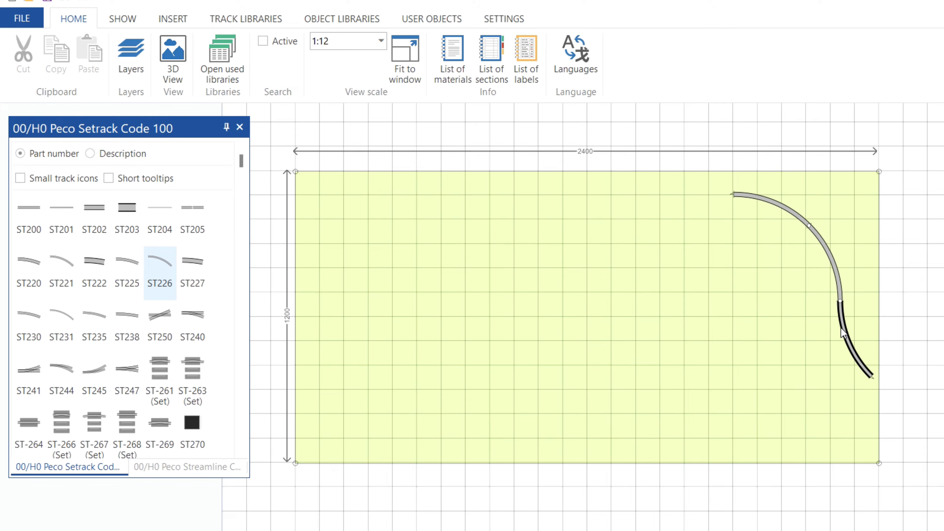
right_click(846, 332)
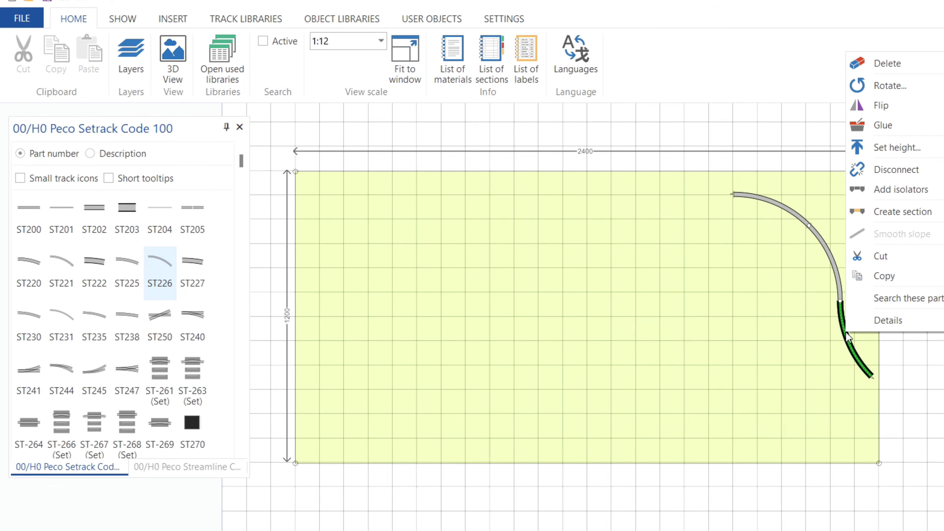
click(906, 171)
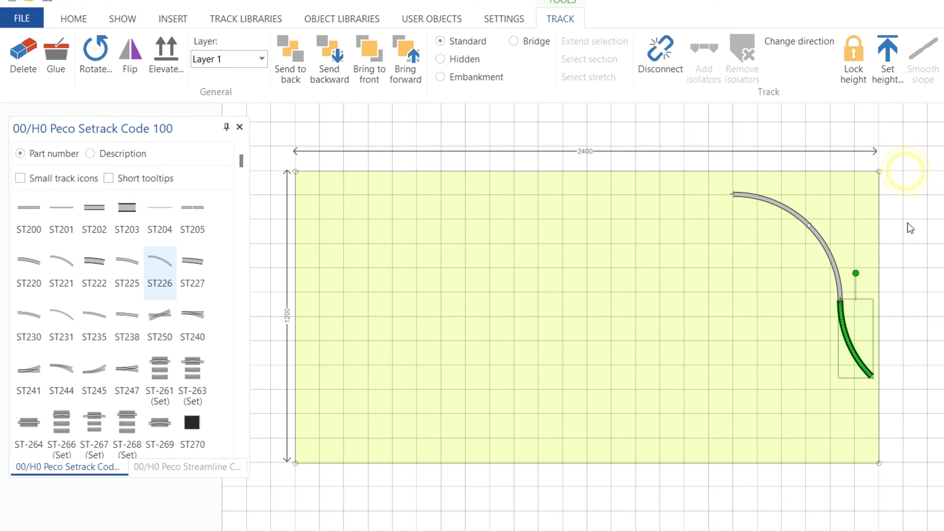
drag(848, 346, 815, 271)
click(779, 505)
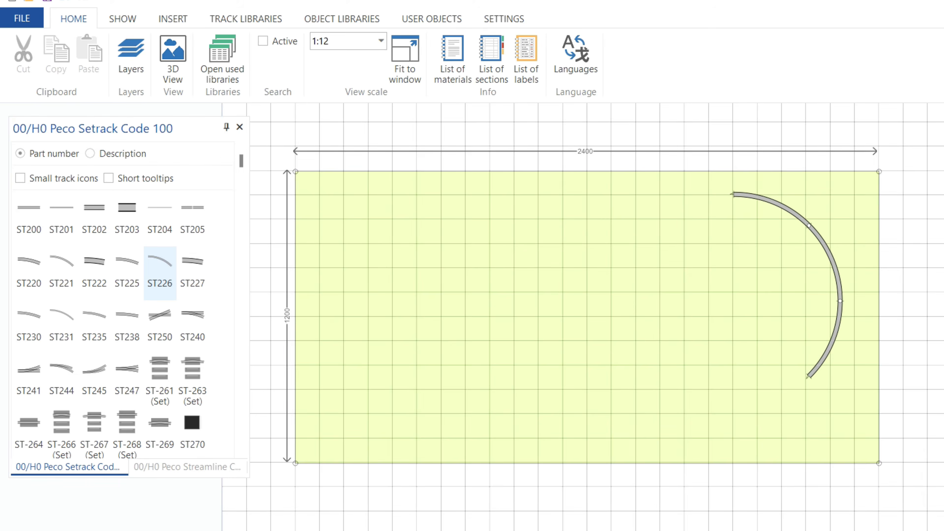
mouse_move(764, 530)
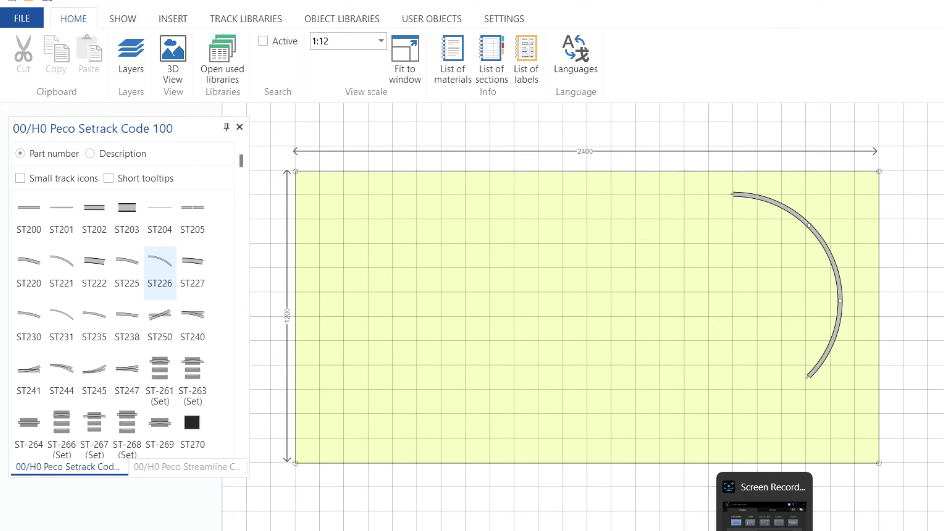
drag(160, 280, 845, 413)
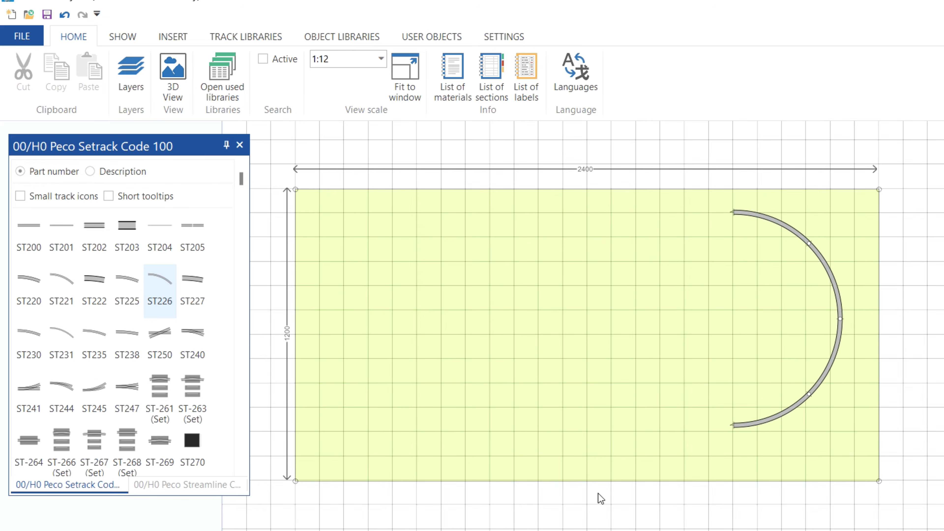
click(19, 344)
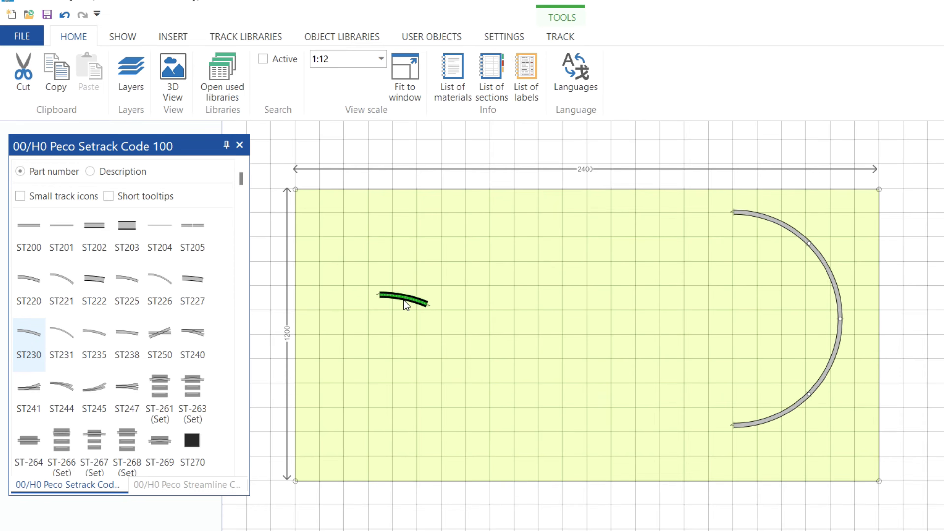
click(504, 324)
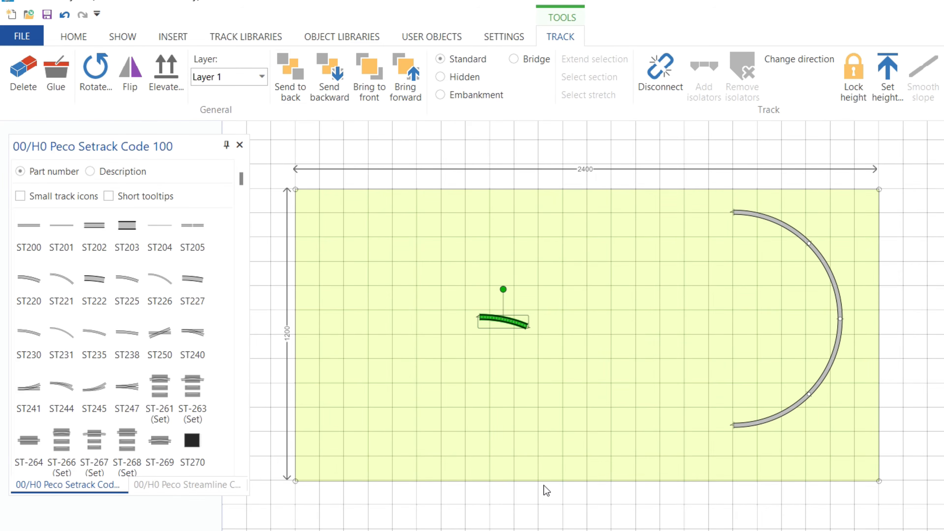
click(671, 355)
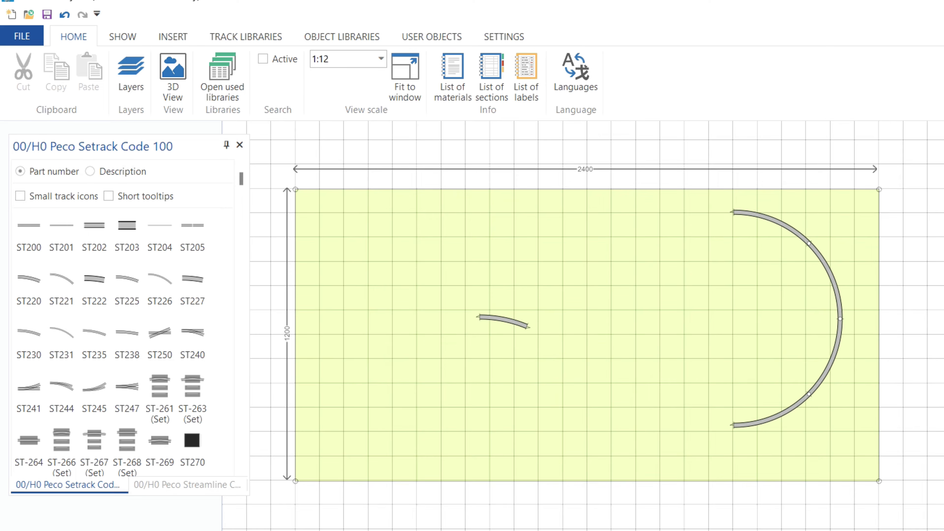
key(ctrl+z)
Add a parallel outer half circle of four joined ST231 curves around the ST226 half circle
drag(62, 348, 779, 216)
drag(60, 344, 864, 254)
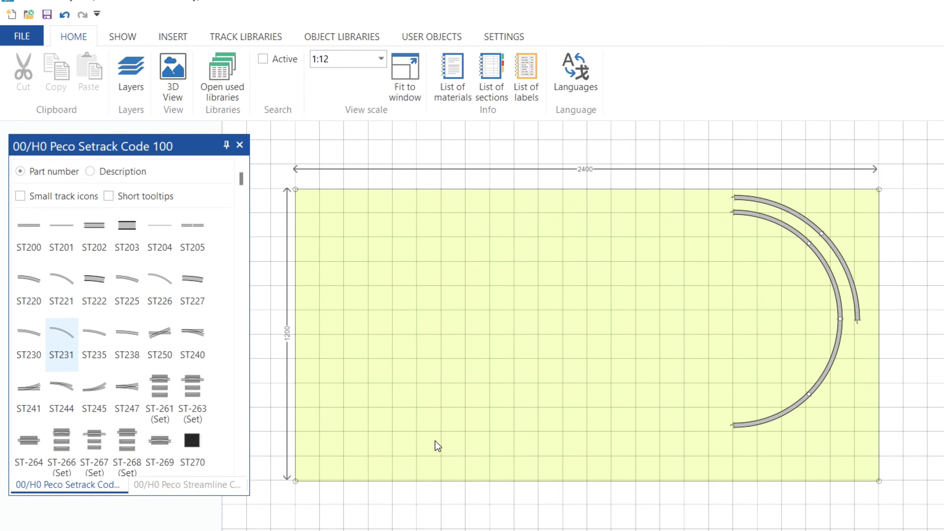
drag(61, 351, 903, 348)
drag(60, 346, 871, 446)
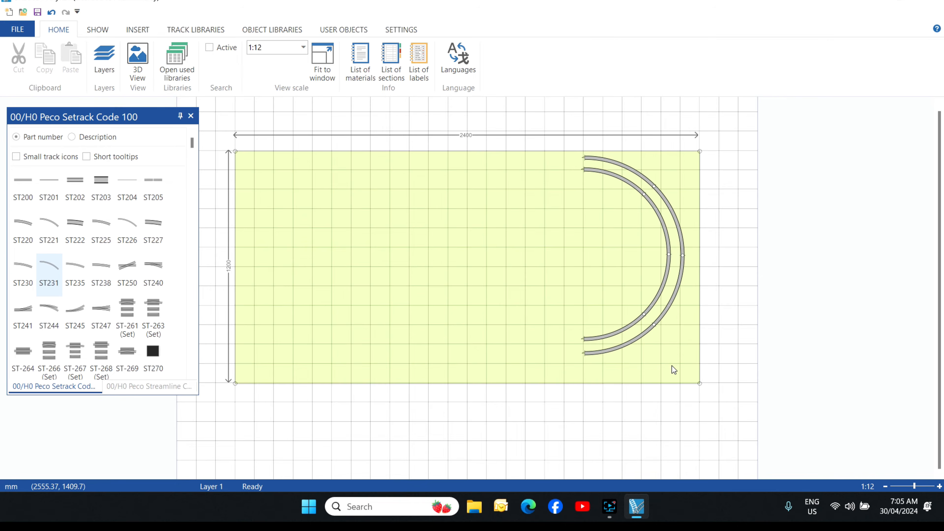
Shift the outer and inner half circles slightly toward the vertical grid line at their upper ends
scroll(694, 357, up, 2)
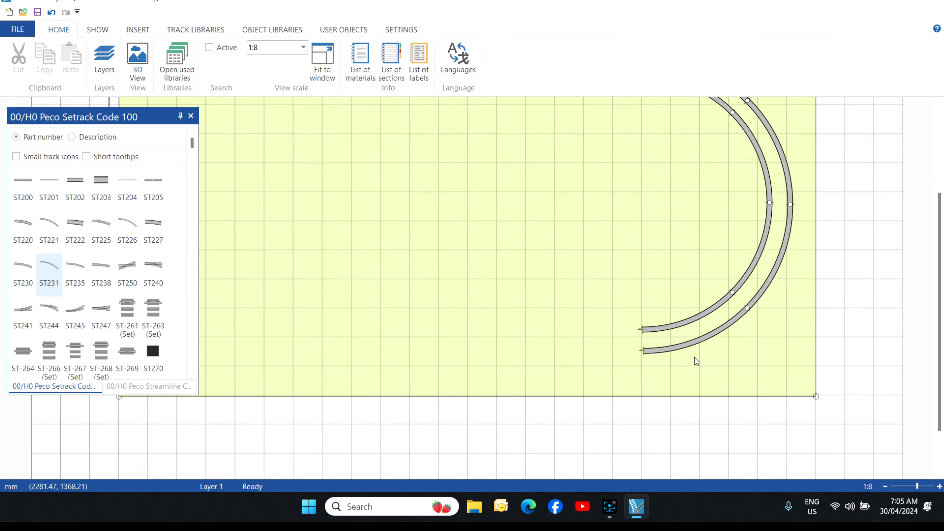
drag(938, 311, 939, 233)
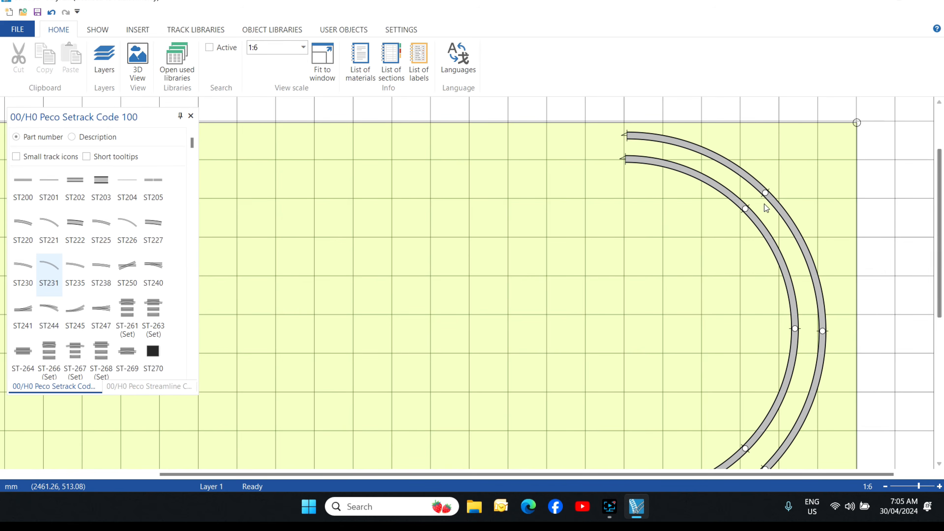
click(721, 159)
drag(721, 159, 721, 159)
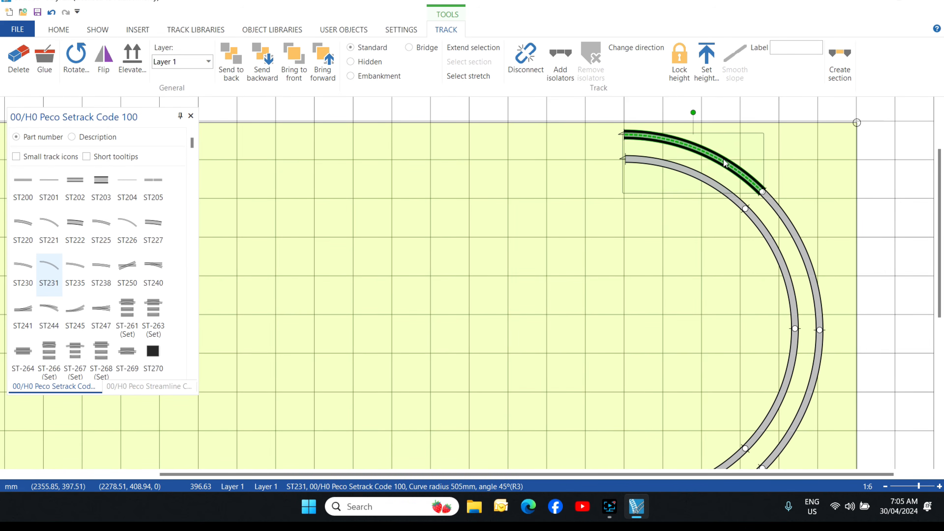
click(673, 166)
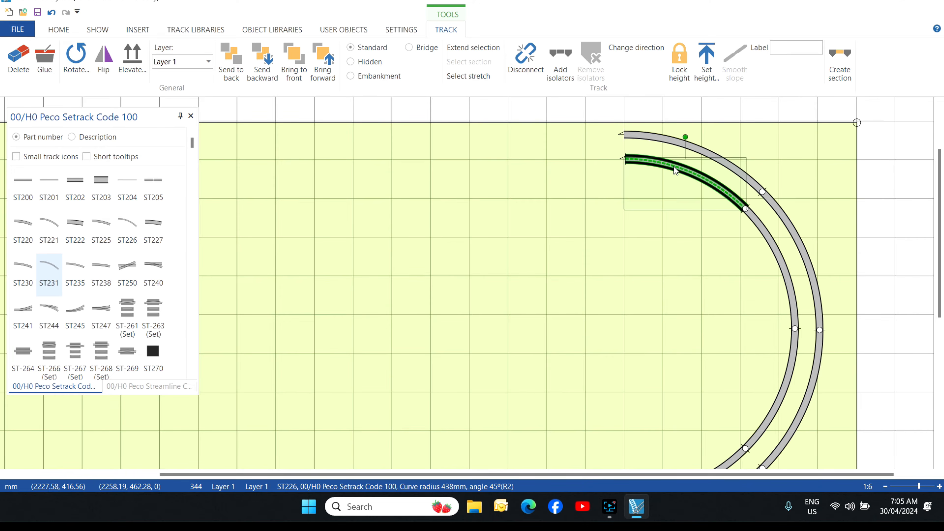
mouse_move(675, 169)
mouse_down()
mouse_move(661, 171)
mouse_move(646, 152)
mouse_move(518, 158)
mouse_move(575, 214)
mouse_move(674, 172)
mouse_move(673, 181)
mouse_move(673, 171)
mouse_up()
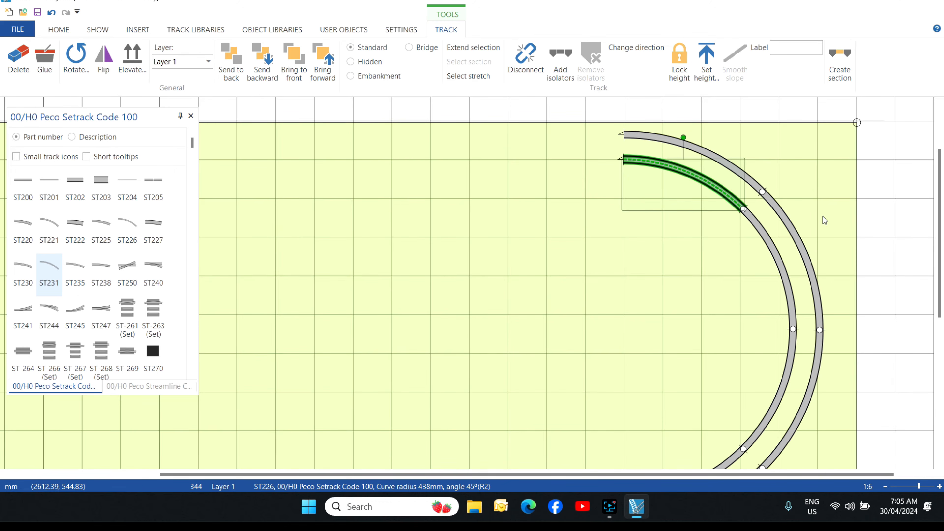
Fine-adjust the inner half circle at 1:1 scale so its upper end lines up with the outer track on the vertical grid line
scroll(822, 216, up, 5)
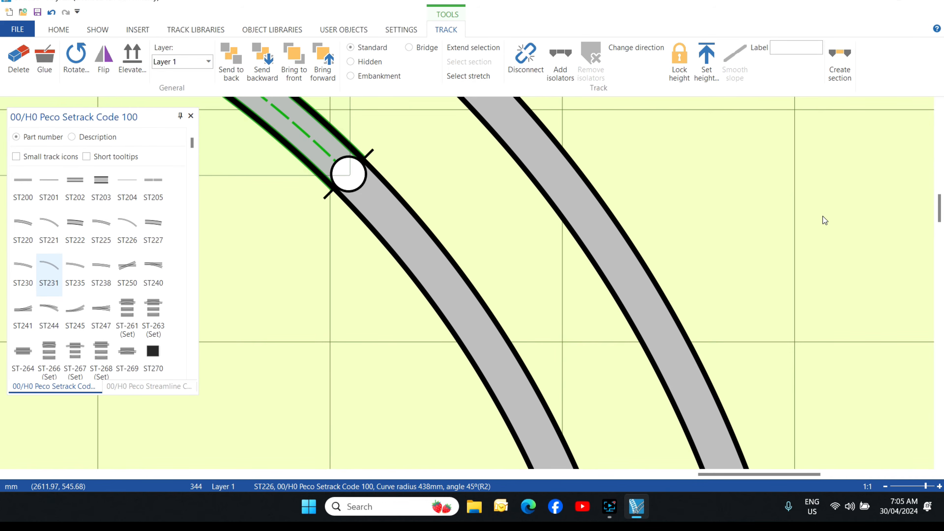
drag(939, 214, 939, 199)
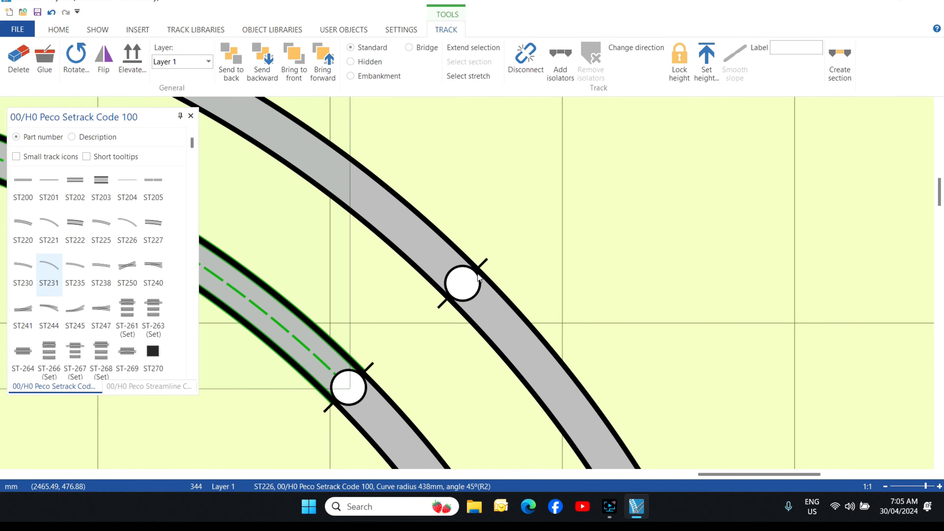
drag(776, 476, 661, 481)
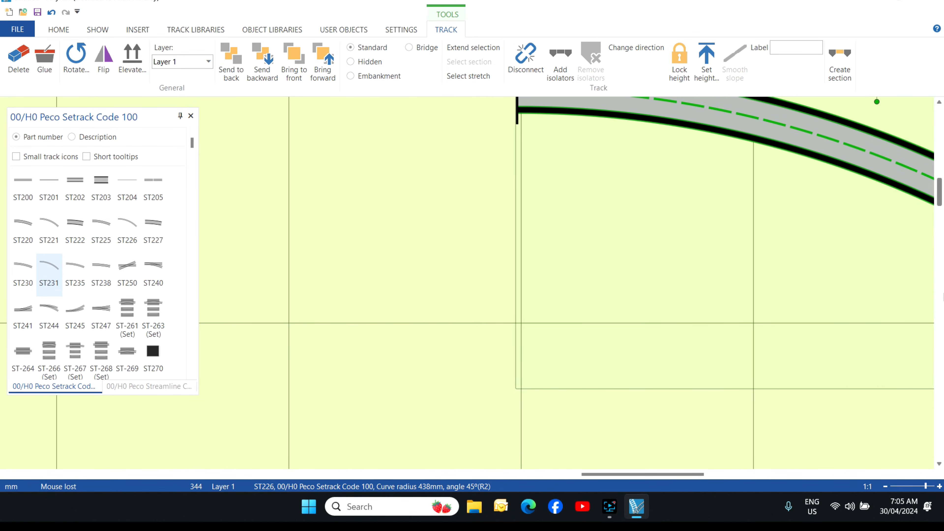
drag(939, 199, 938, 180)
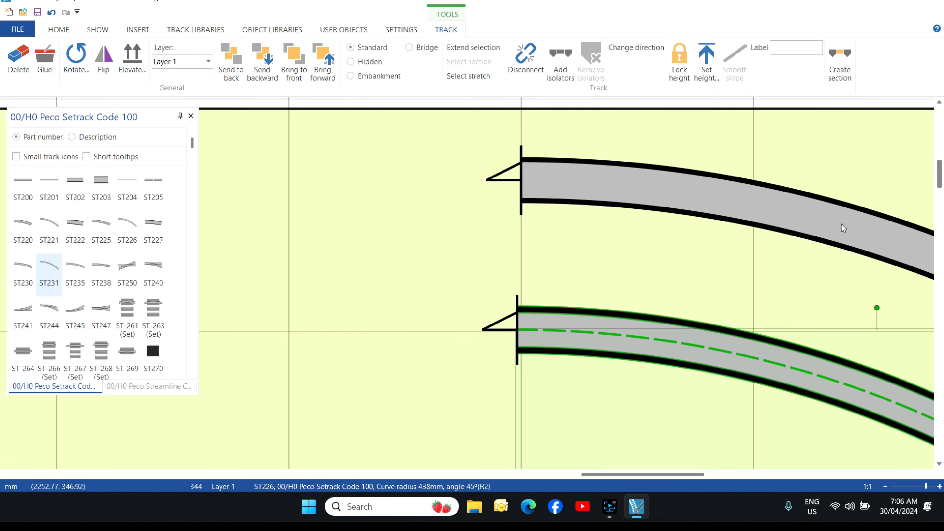
drag(556, 350, 561, 351)
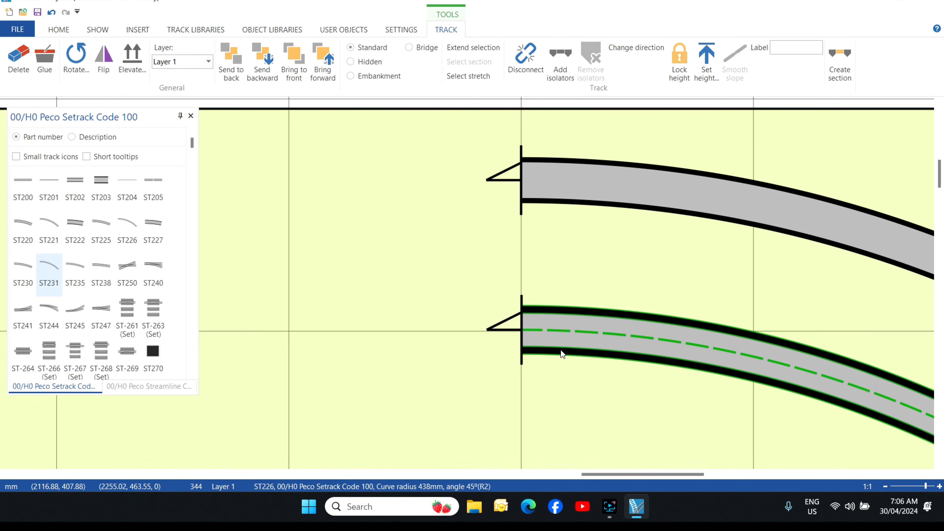
Draw a temporary line through the upper curve joints of both half circles to check their alignment, and undo it
drag(638, 475, 772, 477)
drag(939, 173, 942, 199)
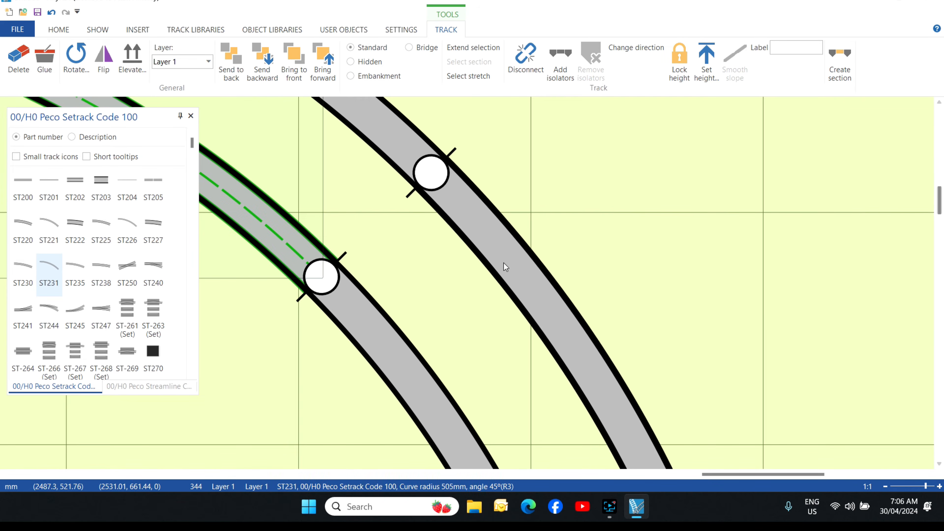
click(137, 30)
click(14, 71)
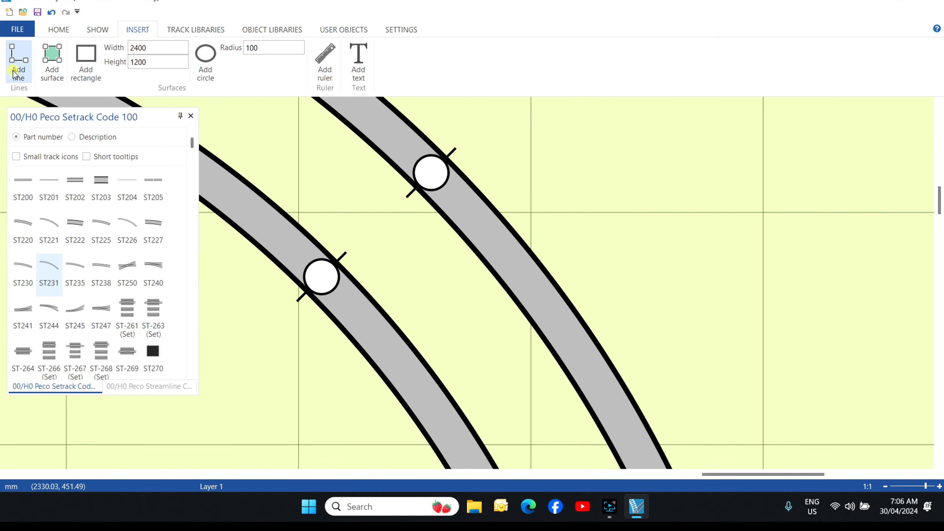
click(455, 148)
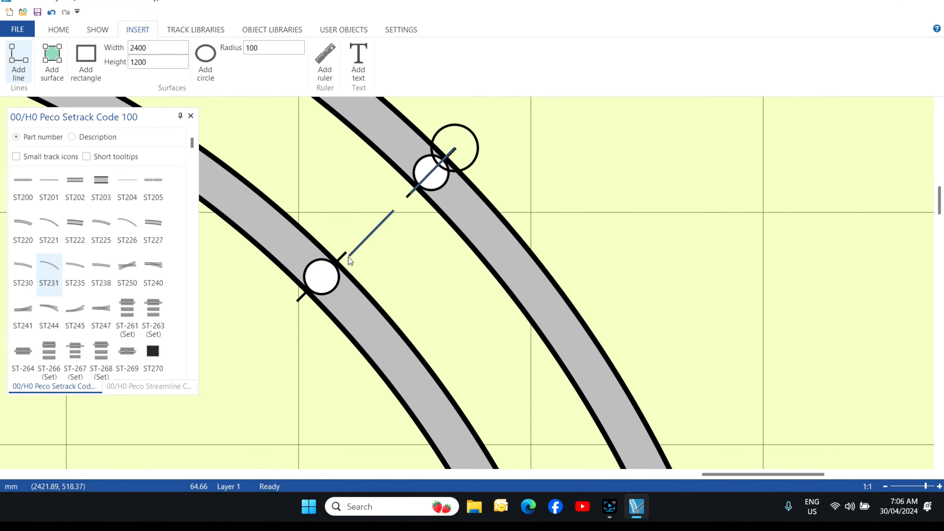
click(283, 314)
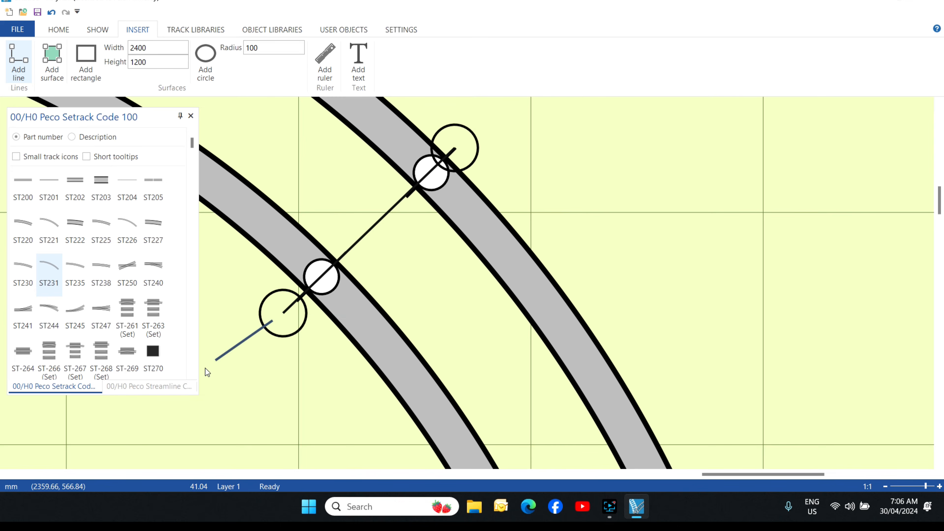
click(287, 314)
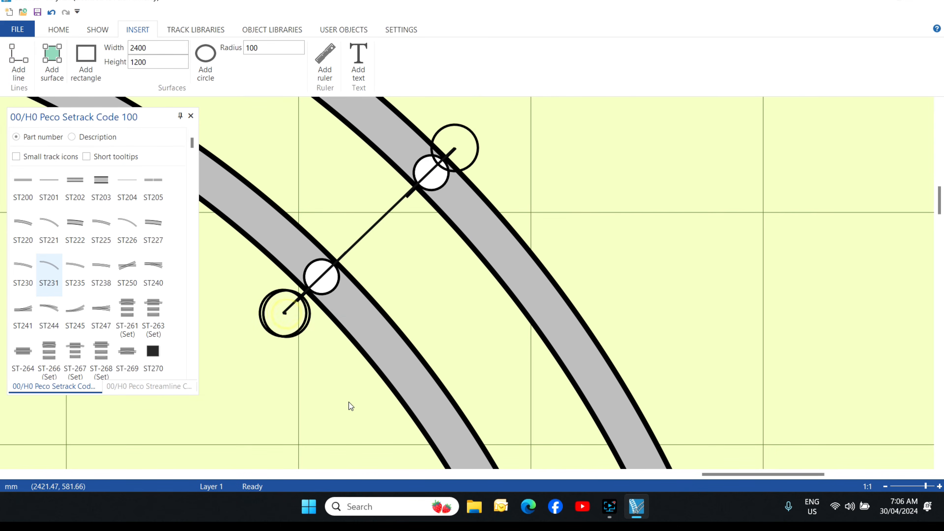
key(ctrl+z)
key(ctrl+z)
key(ctrl+z)
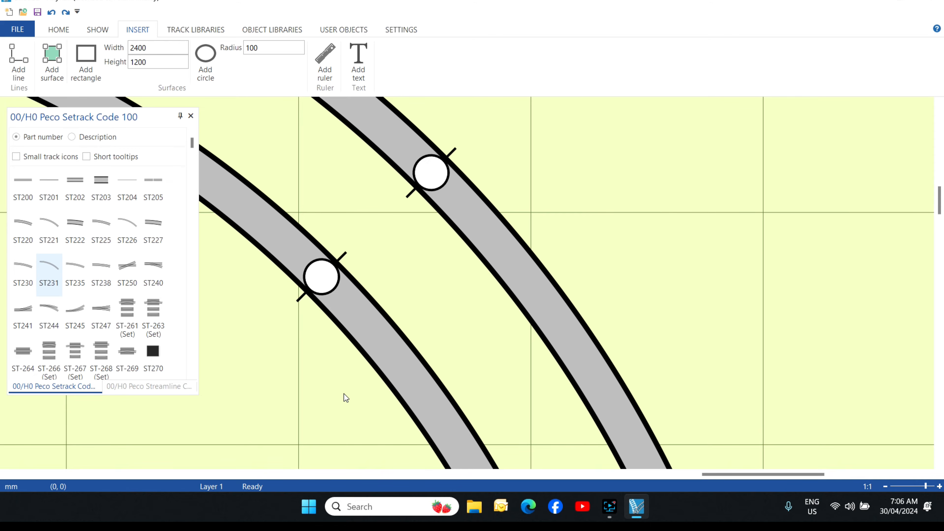
Build another half circle of four joined ST231 curves near the baseboard's left end, and move the track library clear of it
scroll(720, 304, down, 5)
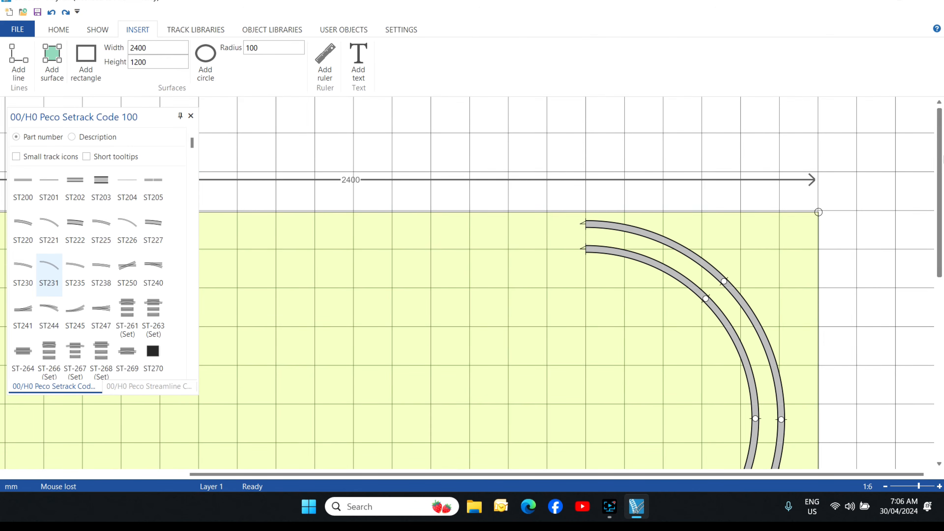
drag(938, 164, 942, 215)
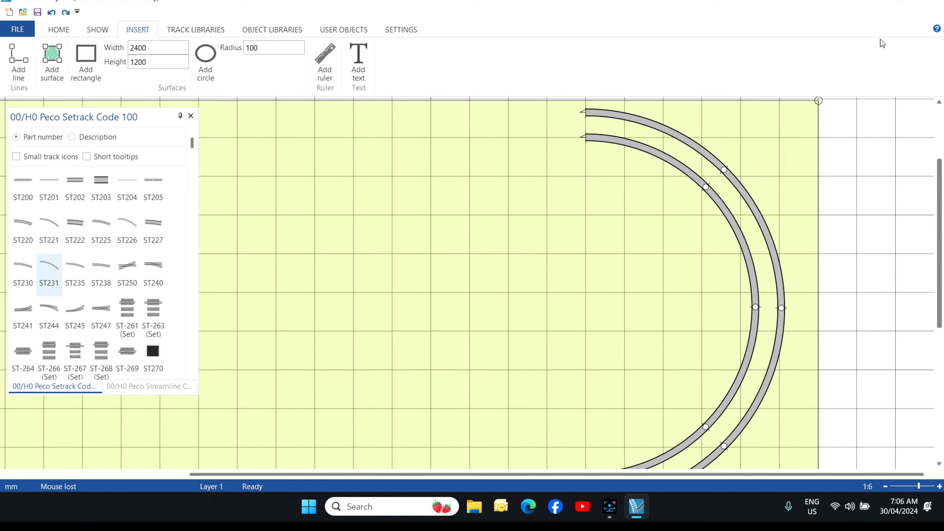
scroll(528, 304, down, 2)
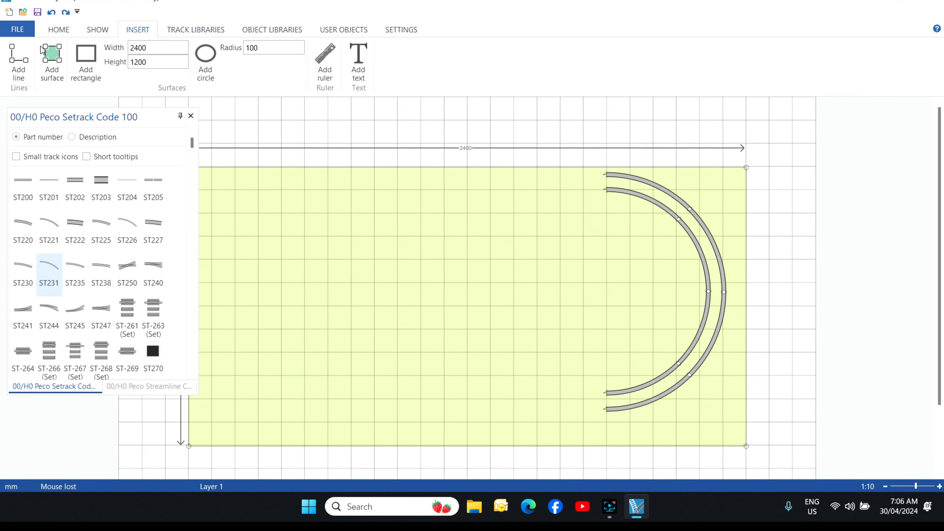
drag(48, 275, 276, 209)
drag(48, 275, 359, 246)
drag(61, 259, 392, 347)
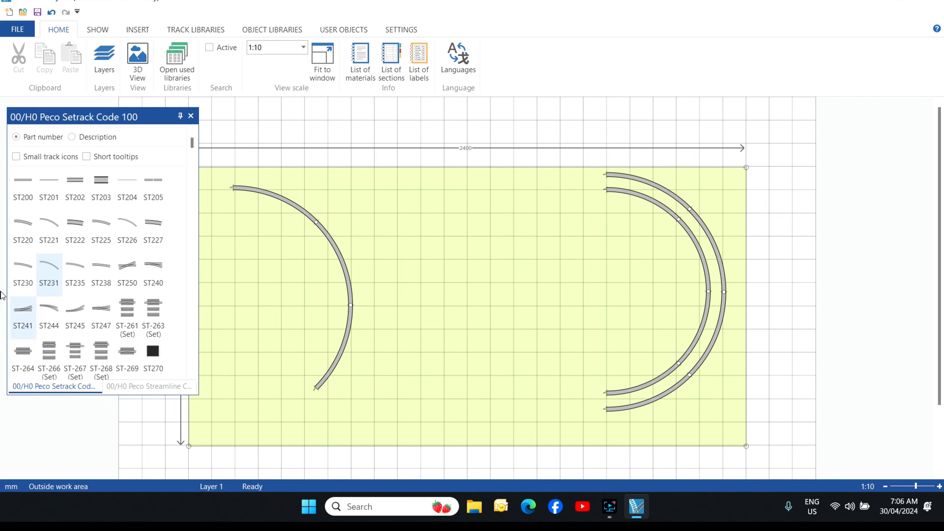
drag(49, 272, 354, 411)
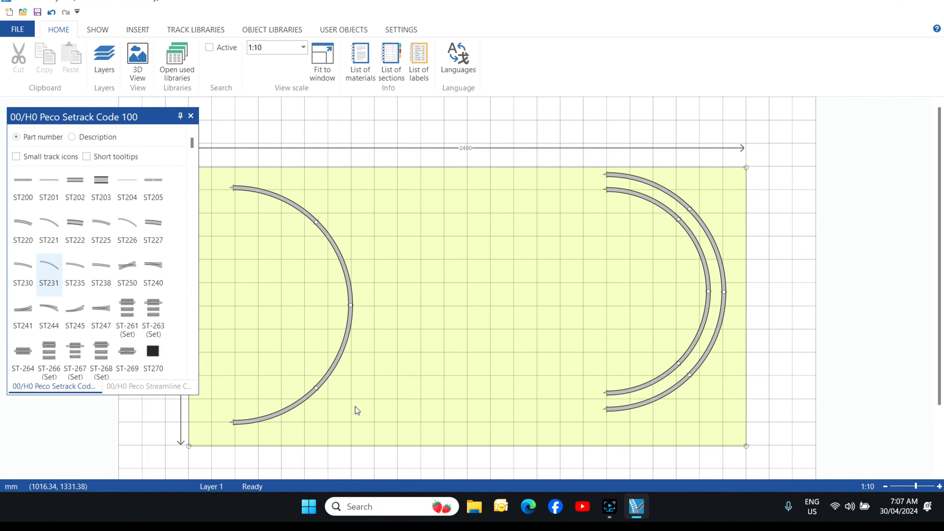
drag(135, 118, 793, 56)
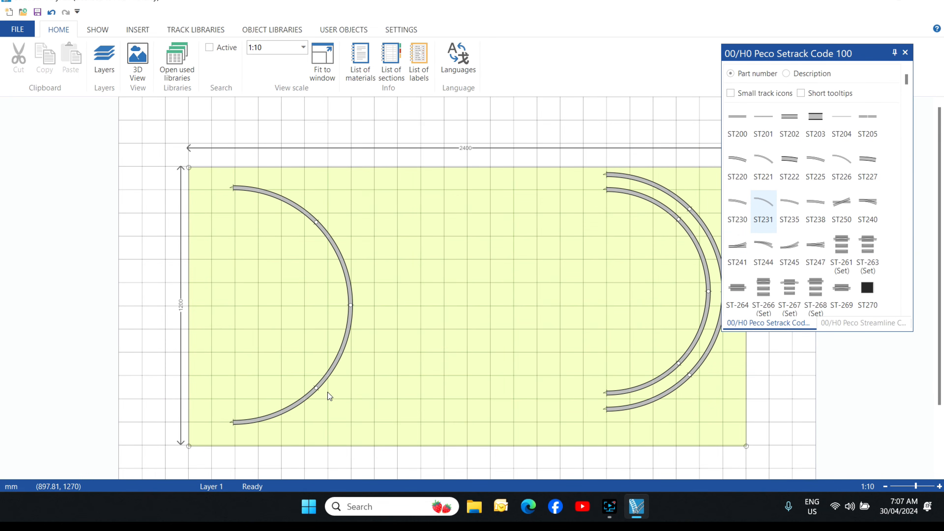
Try rotating the new ST231 half circle by 180° and moving it to the baseboard's left edge, and undo both changes
click(279, 196)
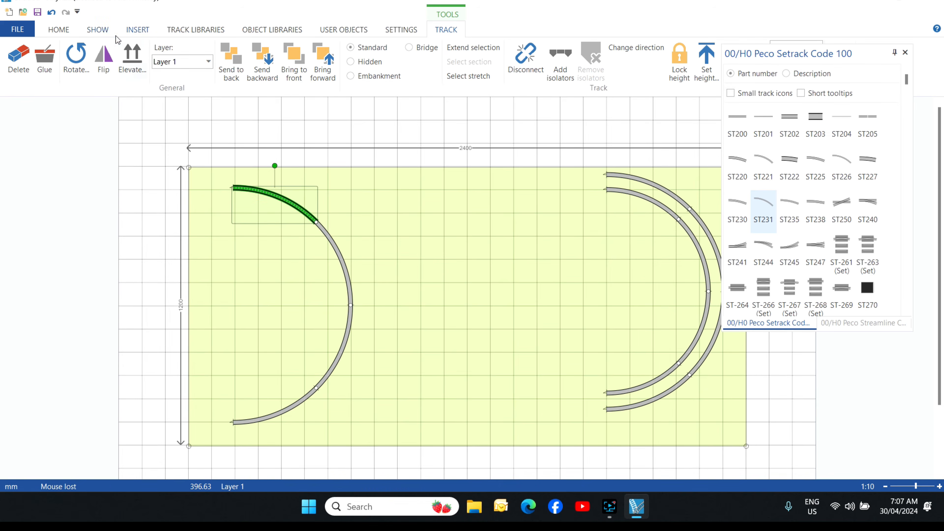
click(77, 59)
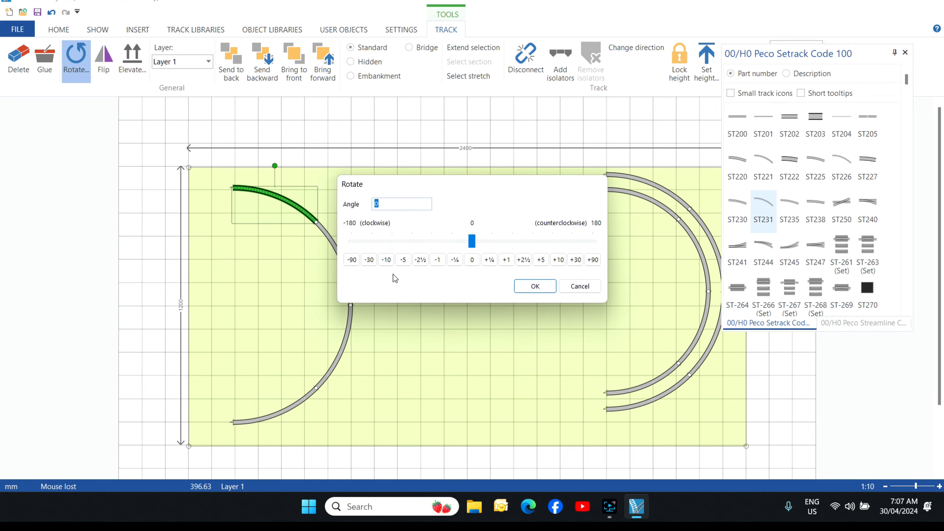
text(90)
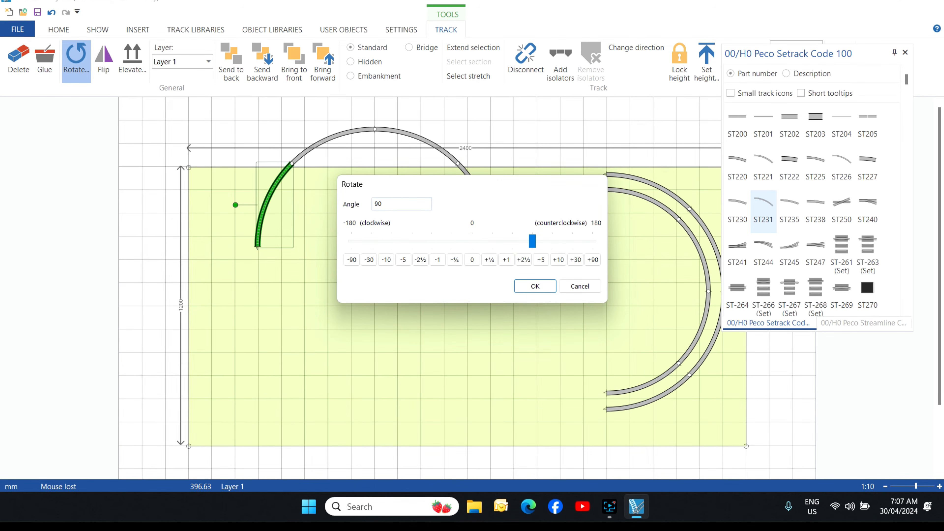
key(BackSpace)
key(BackSpace)
text(1)
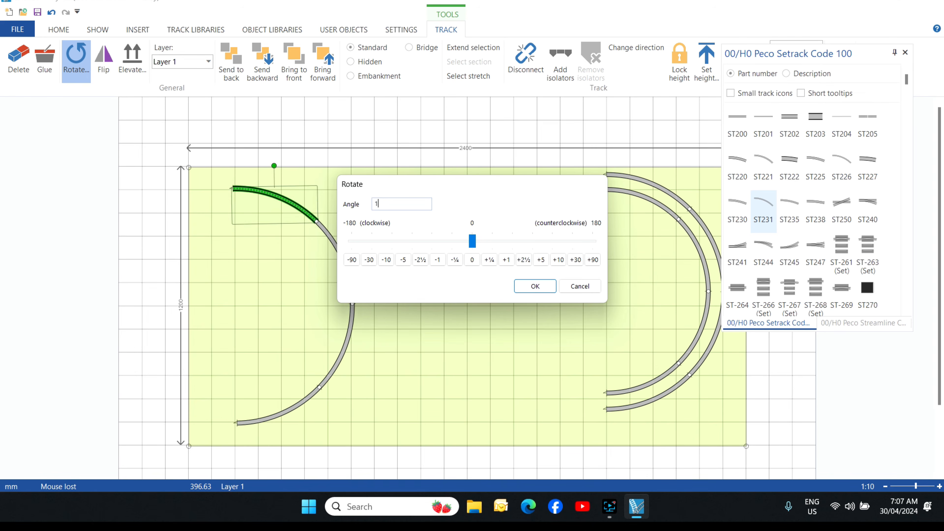
text(80)
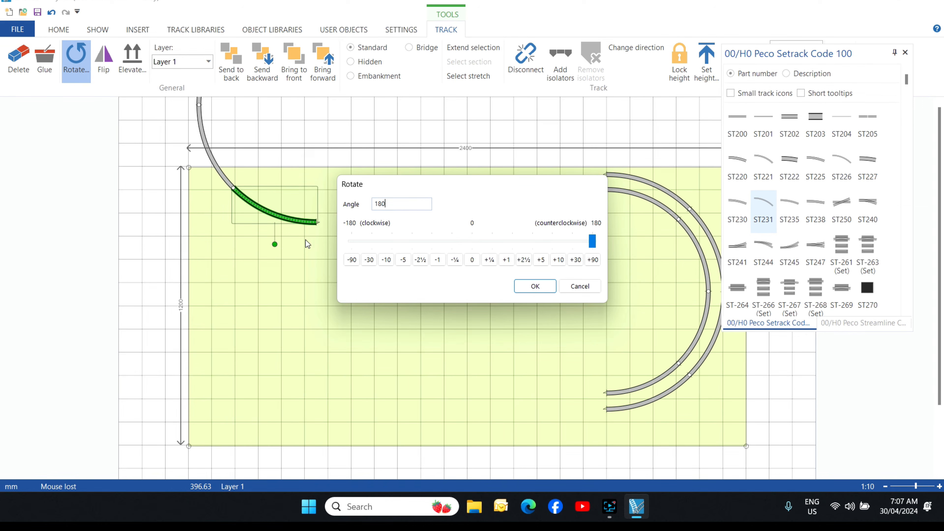
click(279, 216)
click(539, 286)
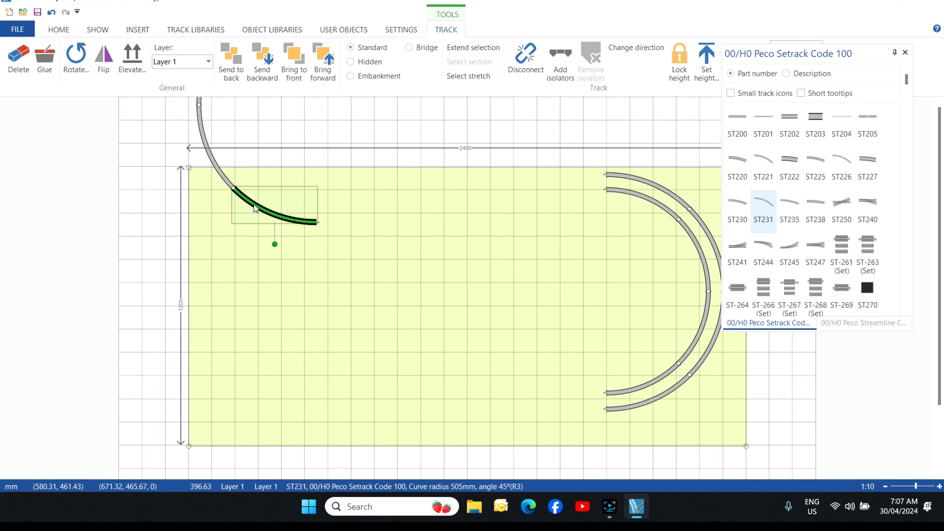
drag(254, 205, 241, 393)
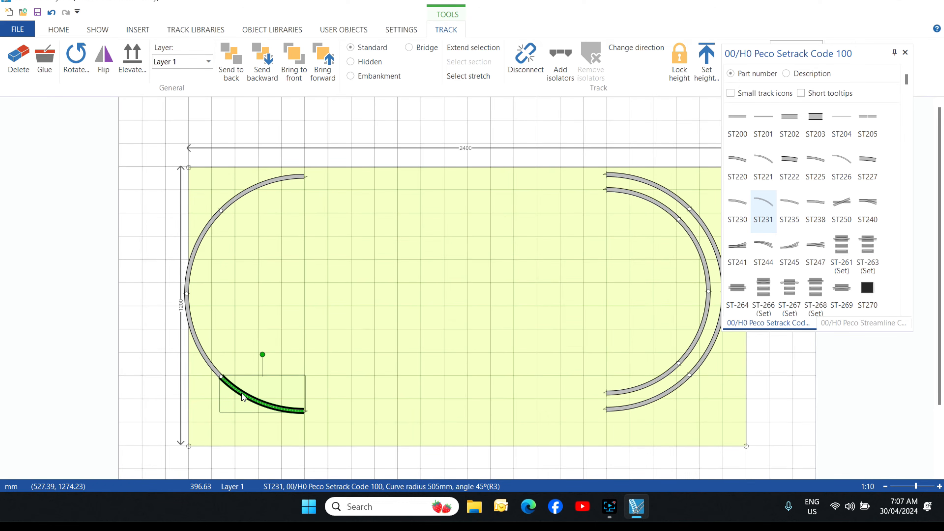
key(ctrl+z)
key(ctrl+z)
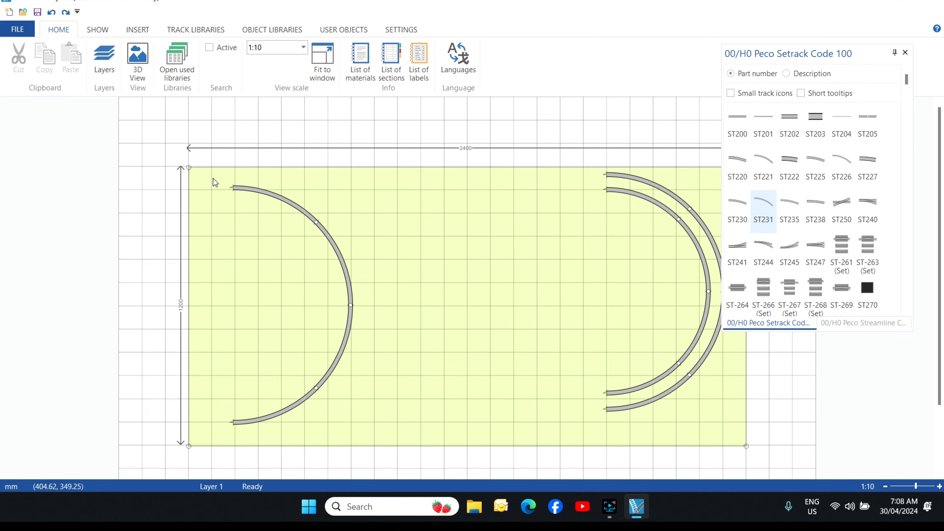
Flip all four curves of the new ST231 half circle so that it opens toward the existing double-track bend
drag(213, 178, 373, 441)
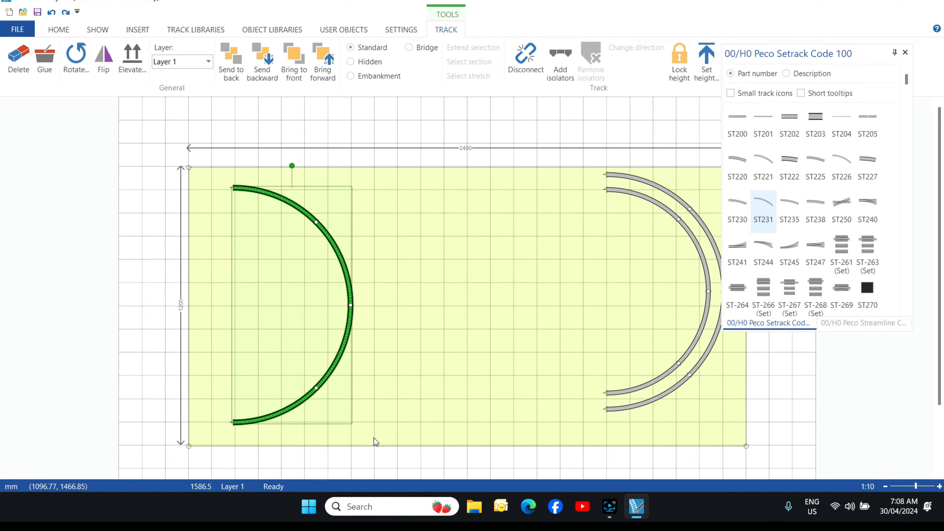
click(103, 69)
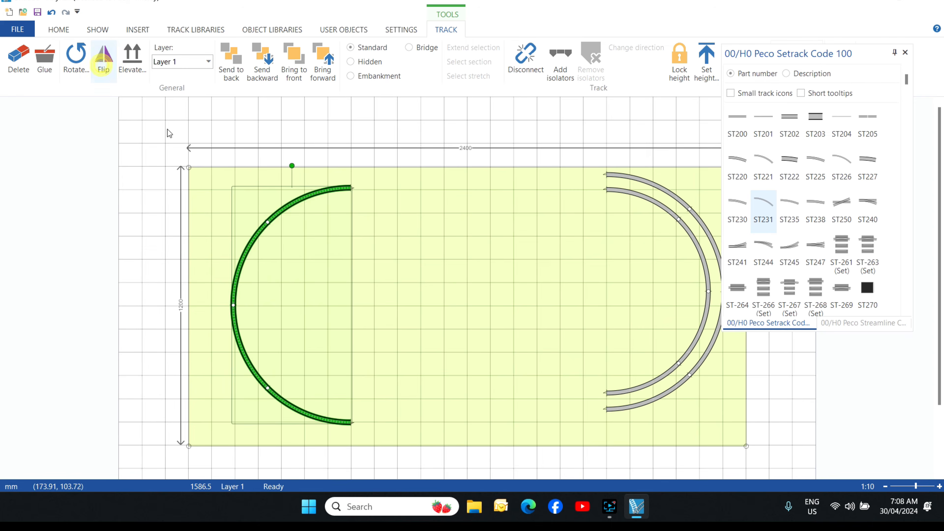
click(419, 319)
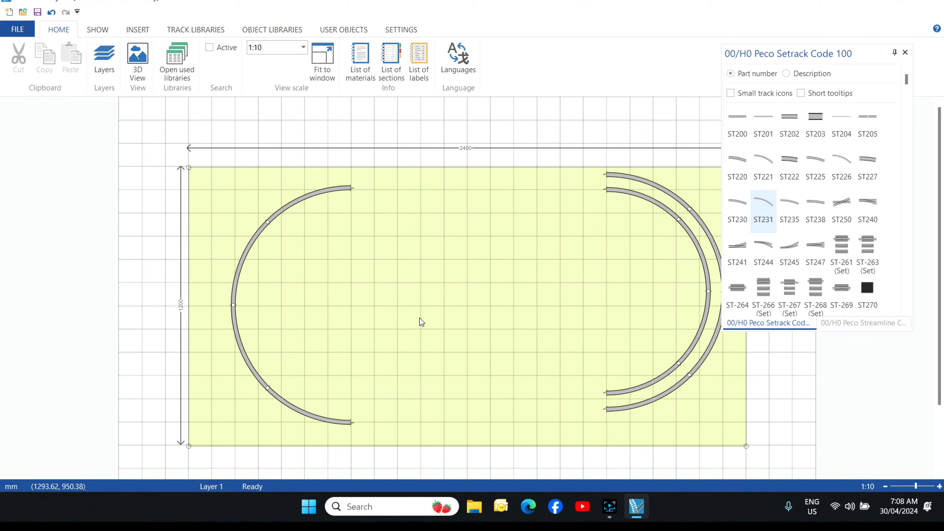
Copy the four ST226 curves of the inner half circle at the baseboard's right end
click(636, 196)
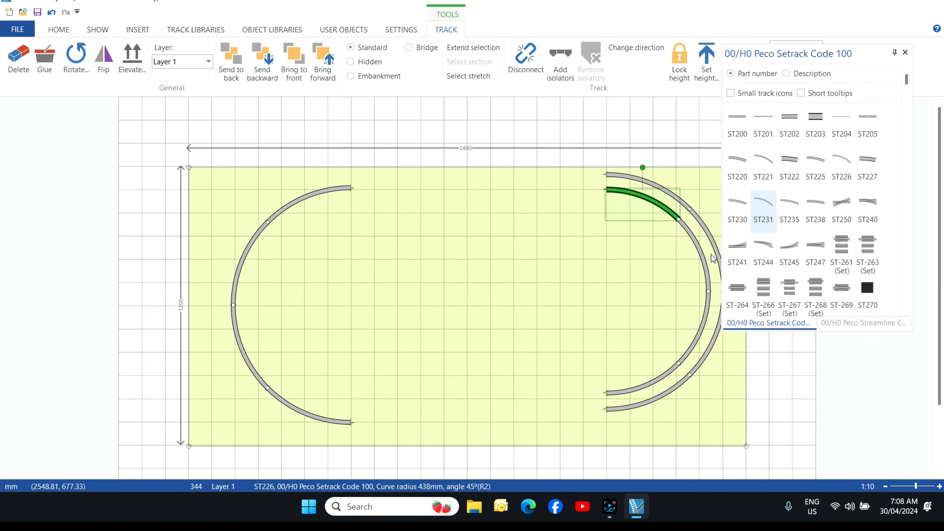
ctrl+click(702, 258)
ctrl+click(701, 325)
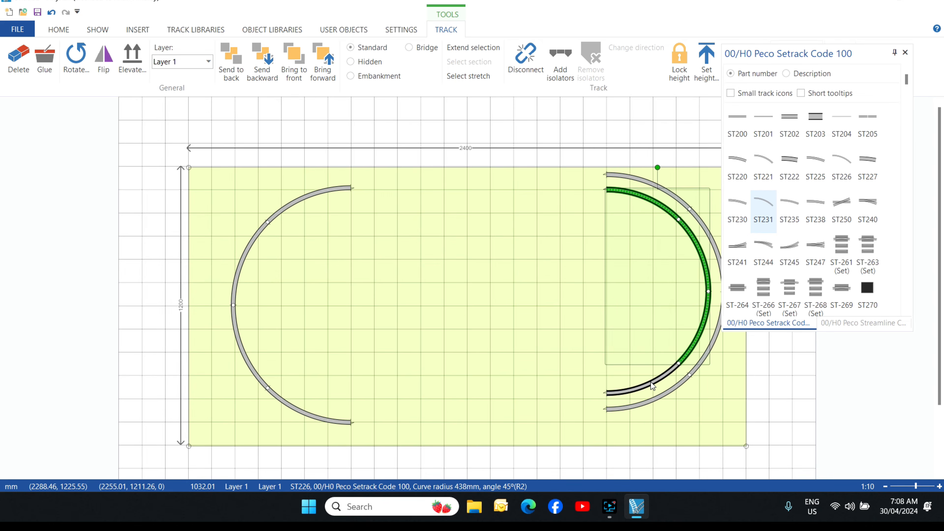
ctrl+click(651, 382)
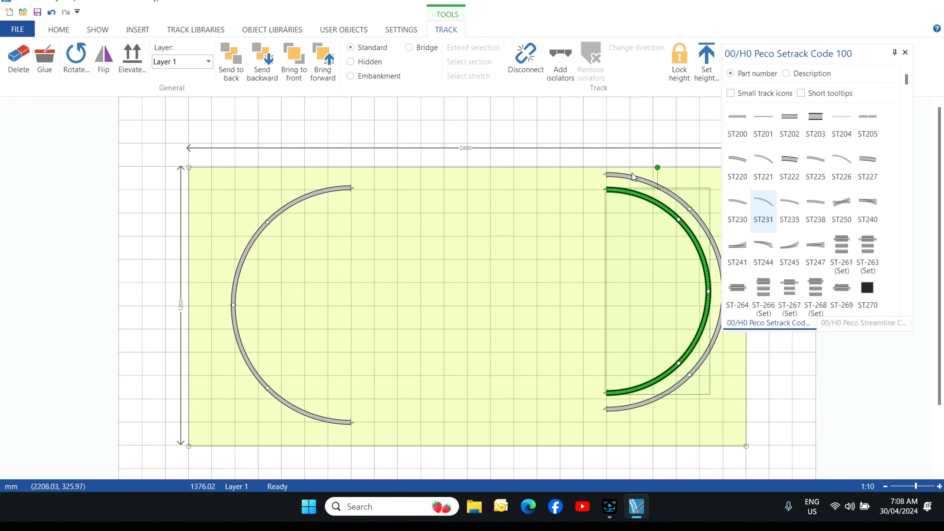
right_click(657, 205)
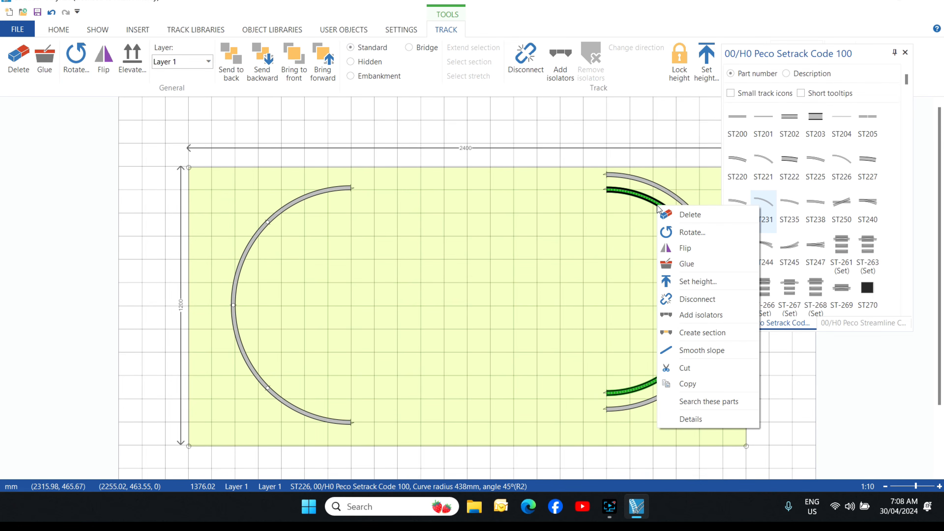
click(703, 388)
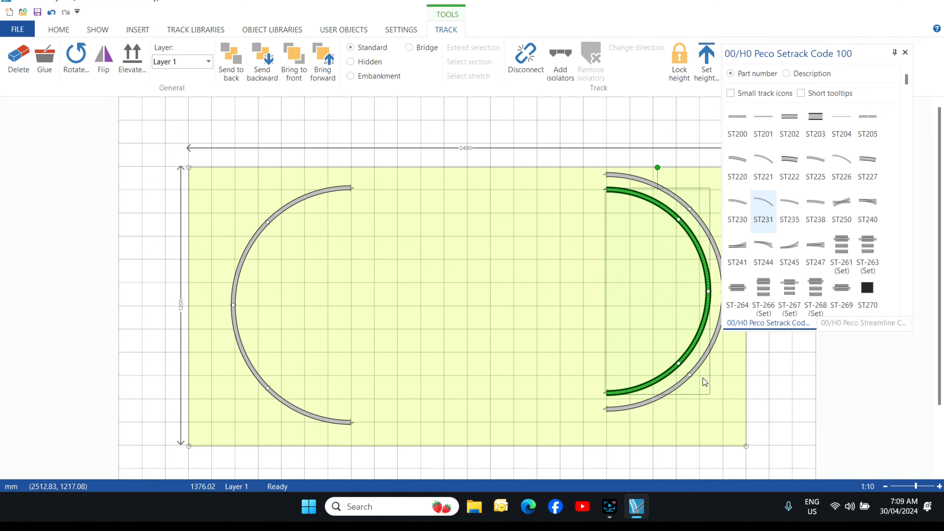
Paste the copied ST226 half circle, flip it, and nest it inside the left ST231 half circle with their open ends lined up
right_click(329, 268)
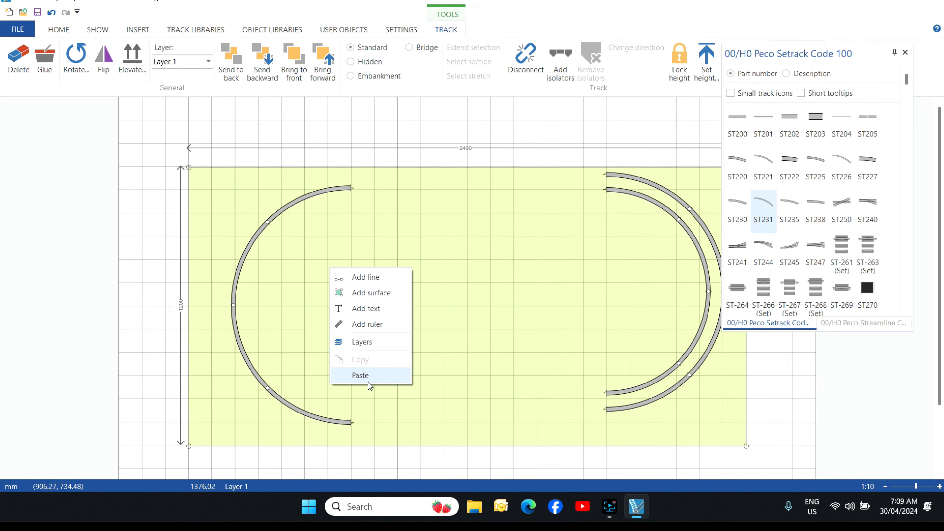
right_click(323, 263)
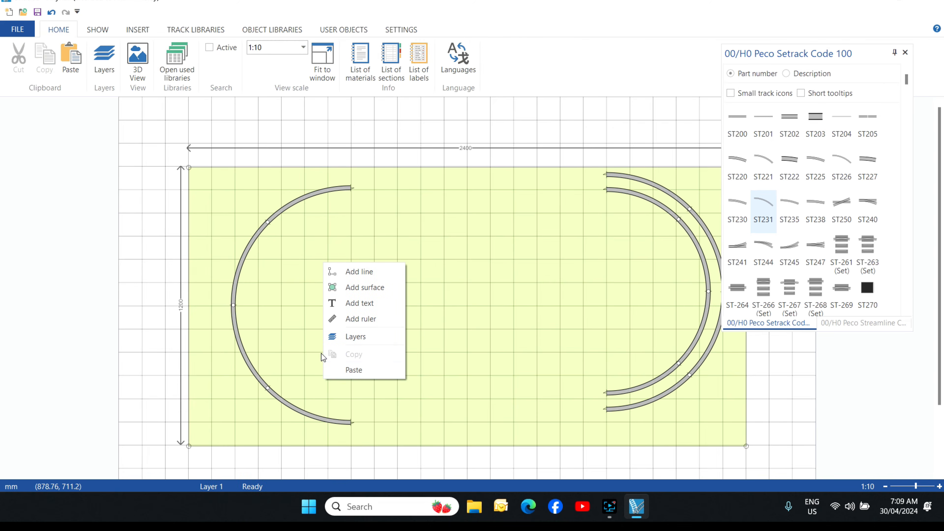
click(359, 376)
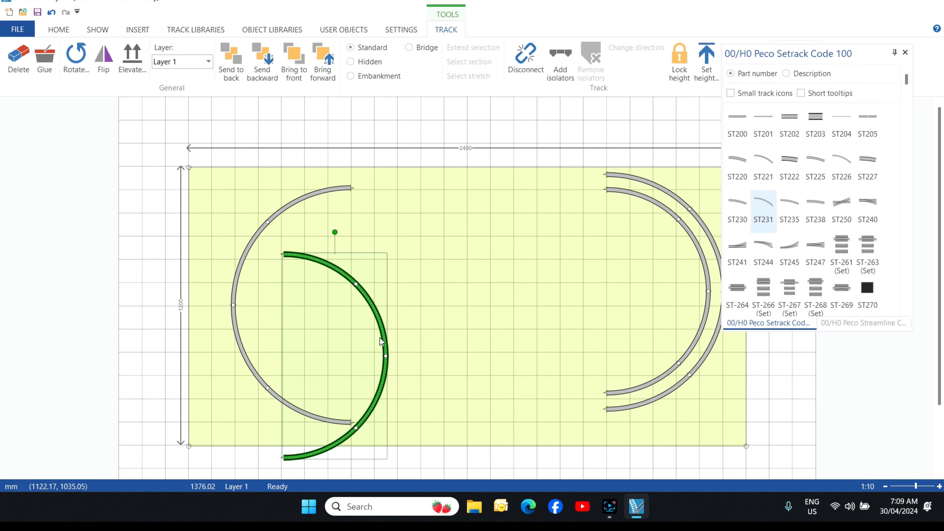
drag(382, 336, 448, 284)
click(108, 58)
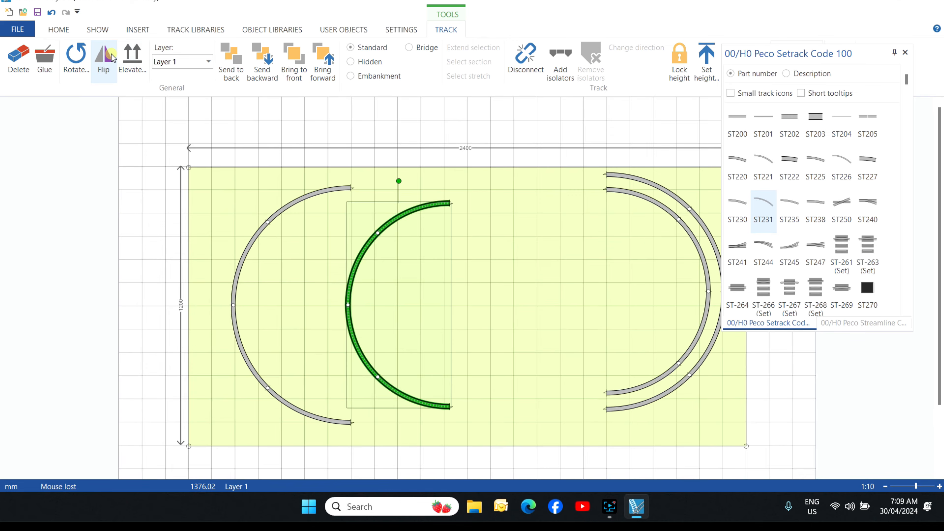
drag(353, 271, 254, 270)
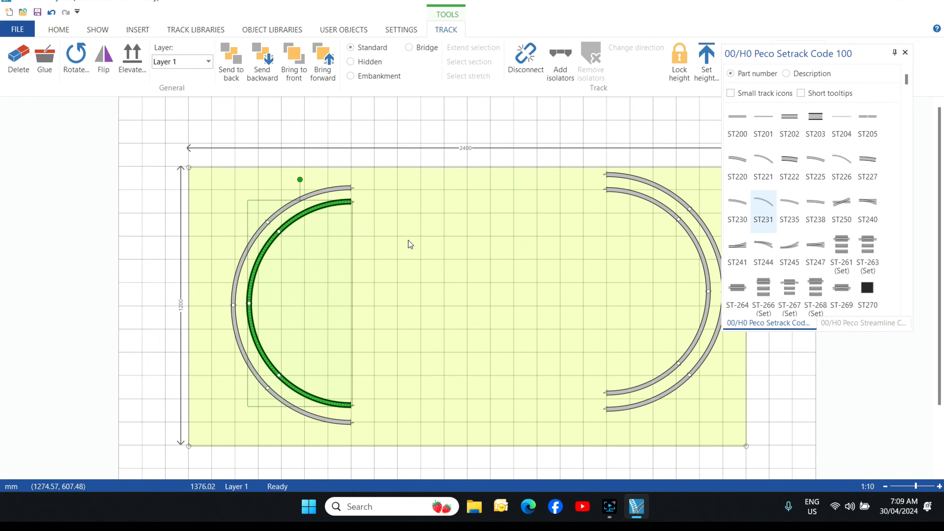
Nudge the left outer half circle upward, try adding a horizontal ruler above the baseboard, and undo the ruler
click(234, 293)
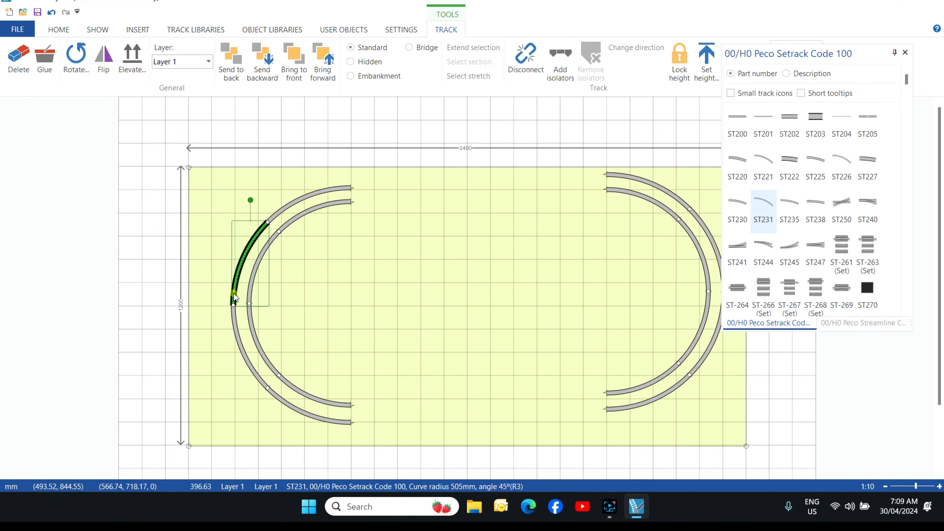
drag(234, 293, 235, 288)
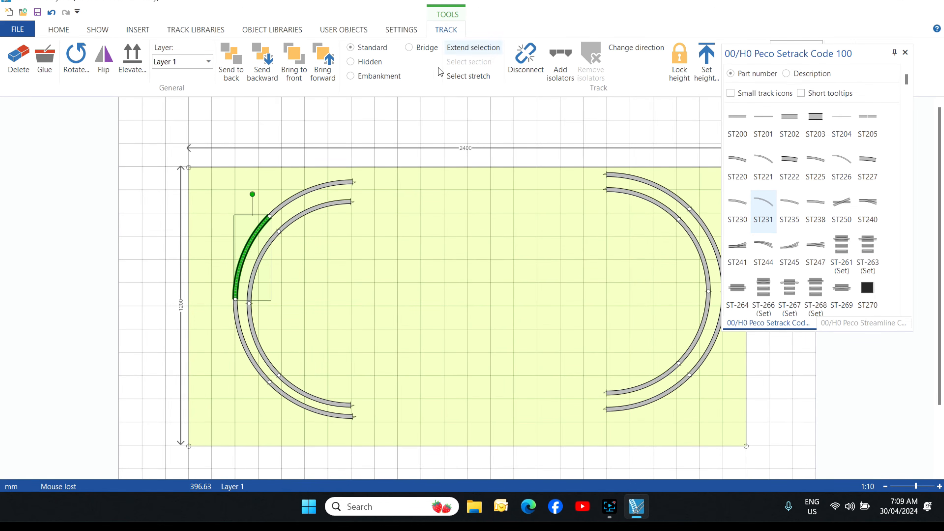
click(139, 29)
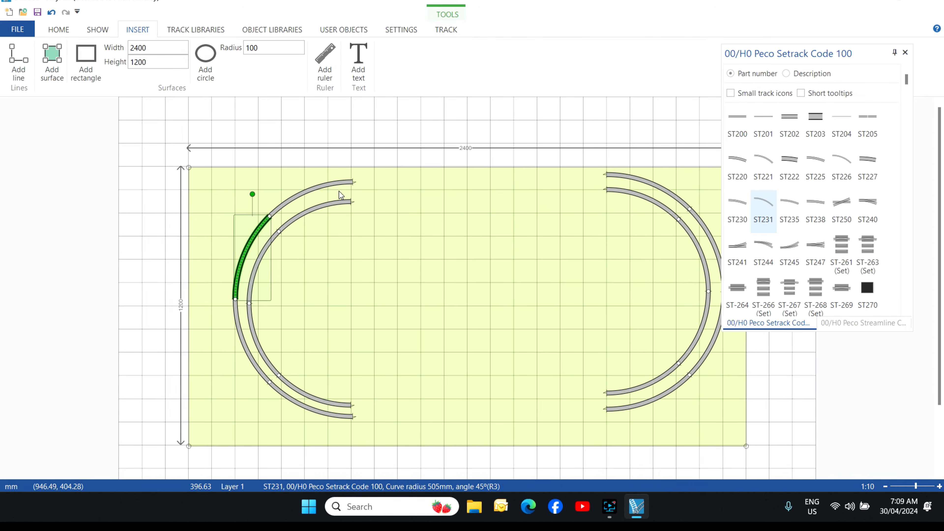
click(326, 58)
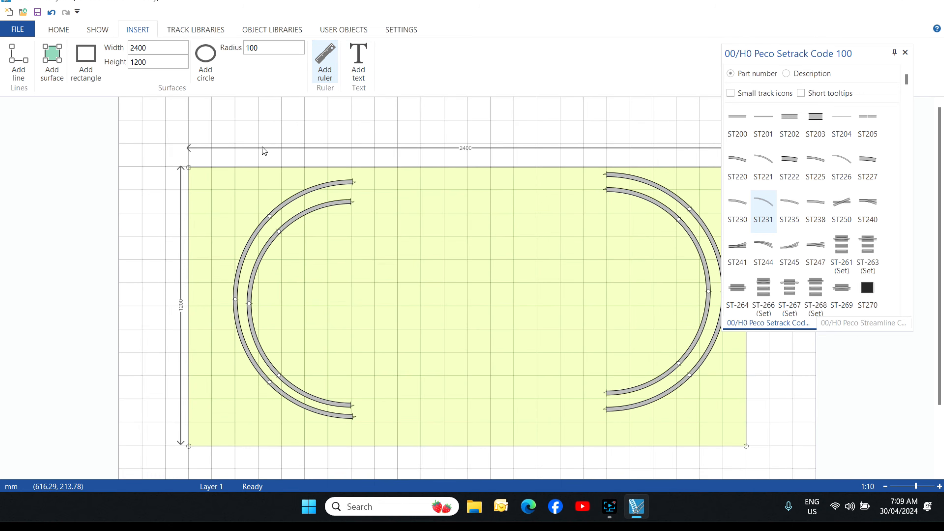
click(370, 149)
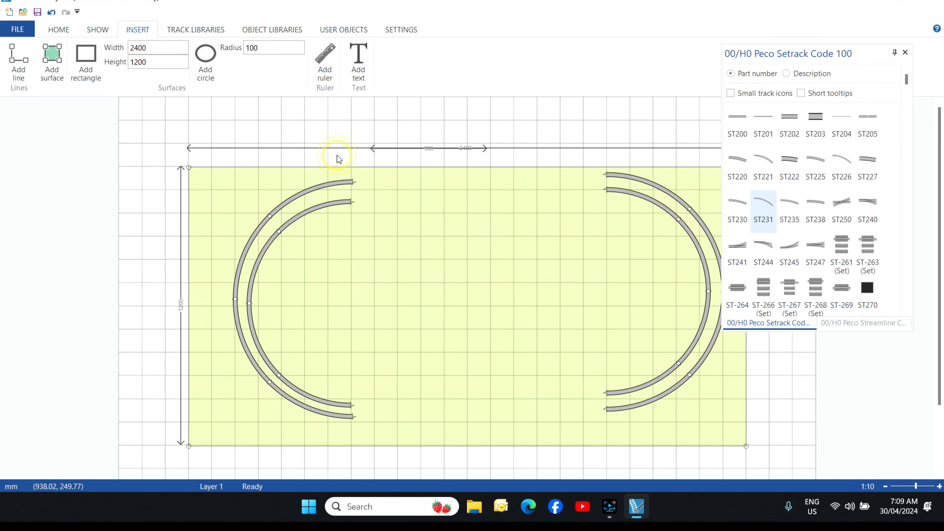
key(ctrl+z)
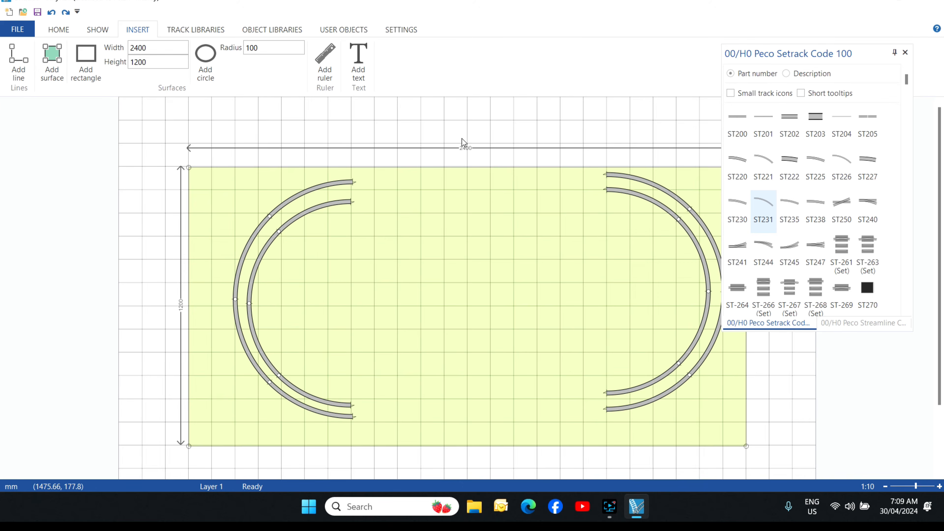
Move the 2400 ruler down to the right outer half circle's upper end and raise the left outer half circle to match
drag(444, 148, 438, 171)
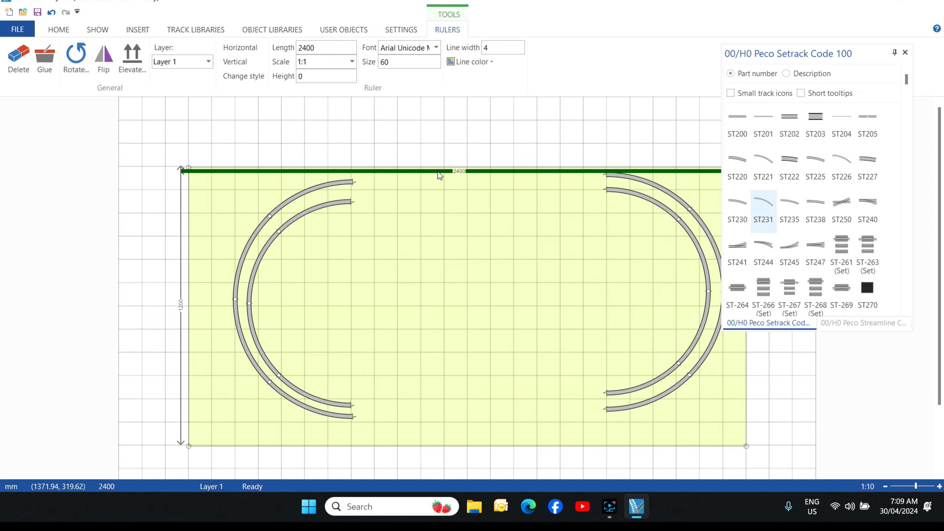
click(345, 179)
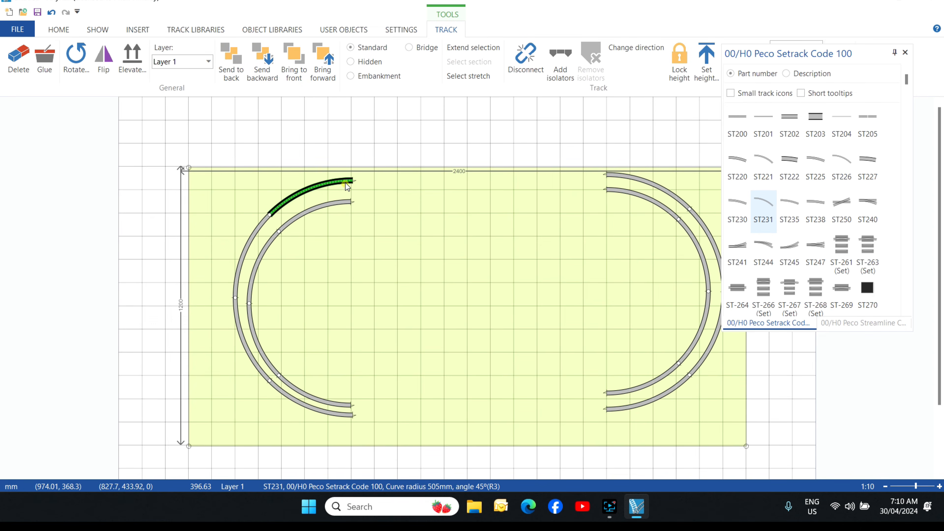
drag(345, 179, 343, 177)
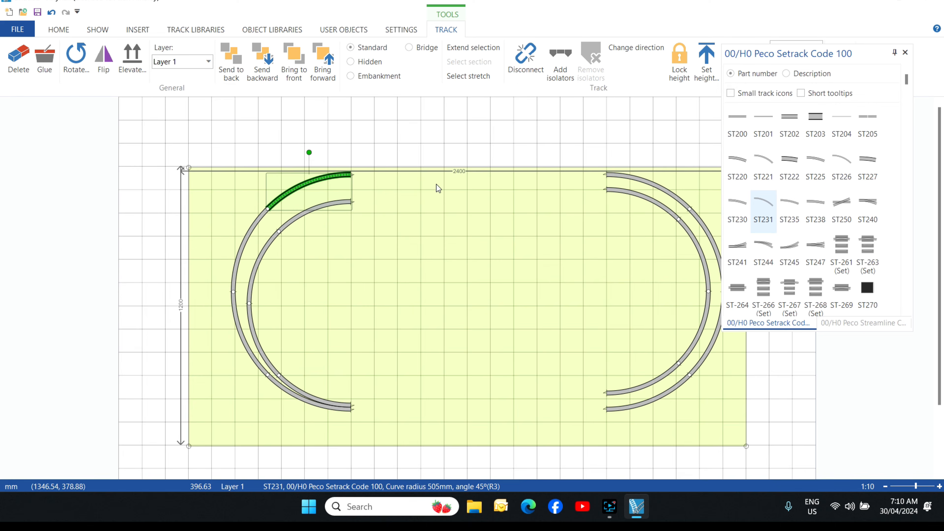
Use the 2400 ruler to level the left inner half circle with the right inner one, and return the ruler above the baseboard
drag(493, 172, 492, 185)
drag(343, 202, 344, 191)
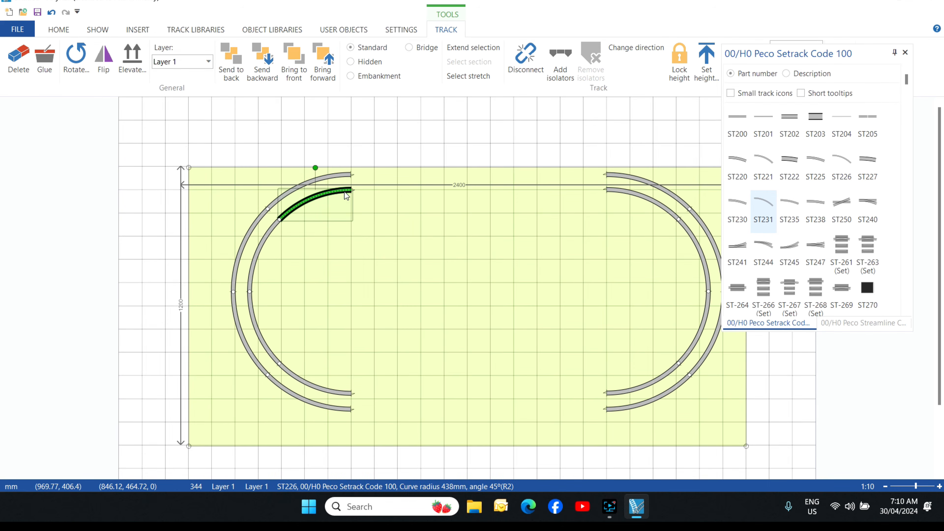
click(416, 240)
drag(526, 186, 526, 155)
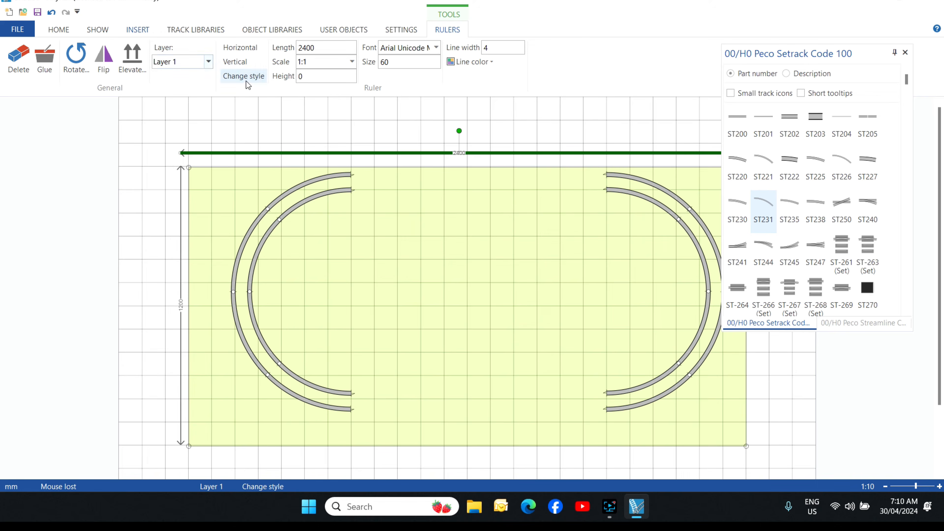
Place a Peco Streamline SL-100 flex track along the upper edge, joined to the right outer half circle's upper end
click(823, 53)
drag(823, 52, 833, 67)
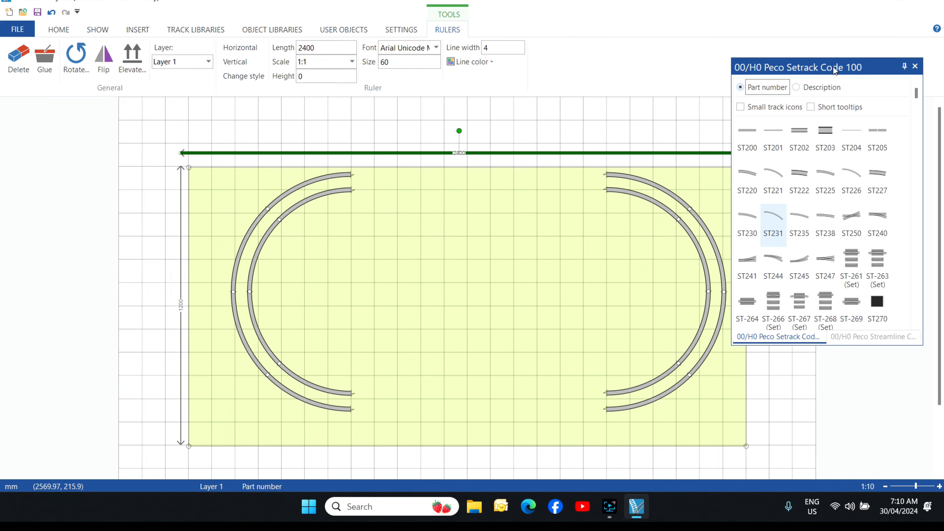
click(884, 336)
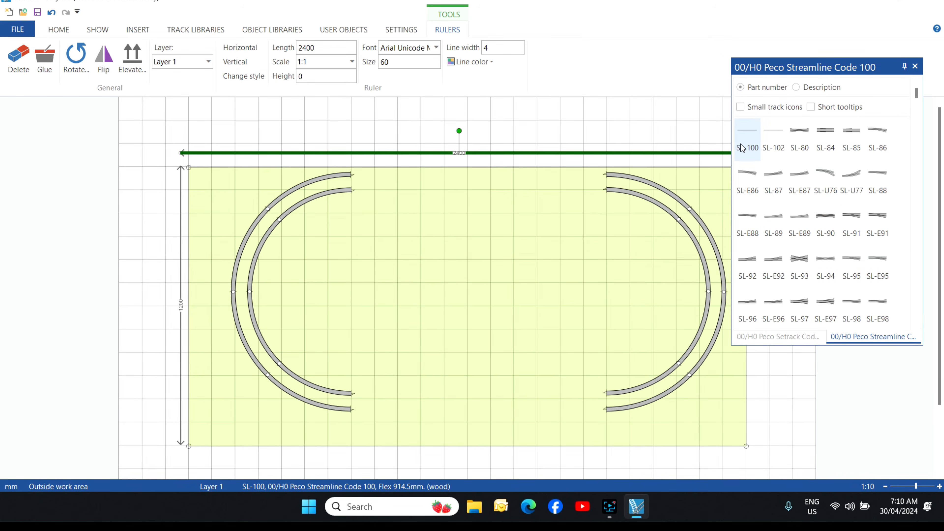
drag(745, 147, 499, 177)
click(440, 325)
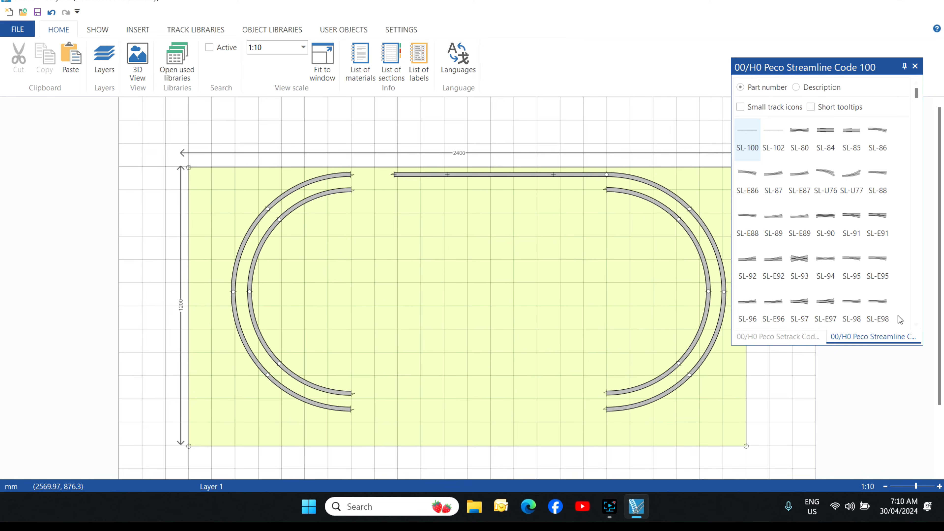
Add a Setrack ST201 straight to the flex track's free end and join the left outer half circle to it
click(795, 340)
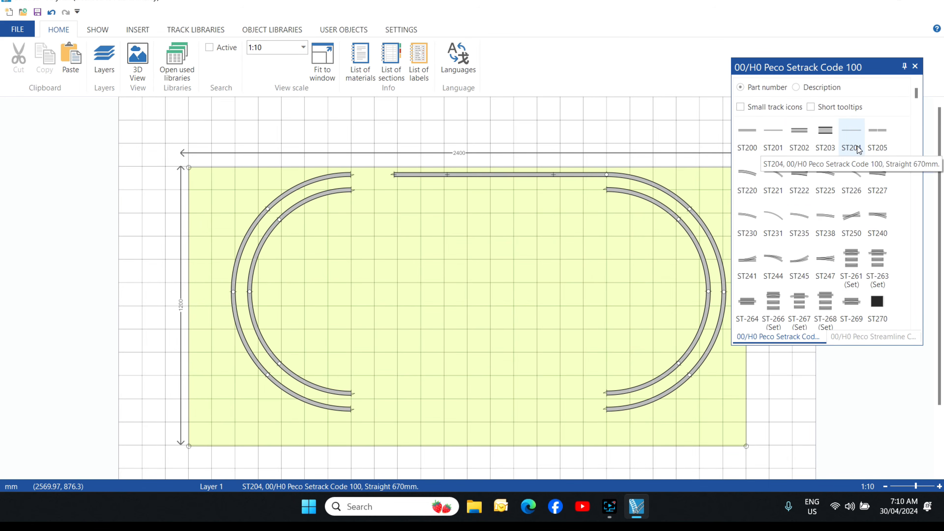
drag(781, 147, 265, 183)
click(302, 184)
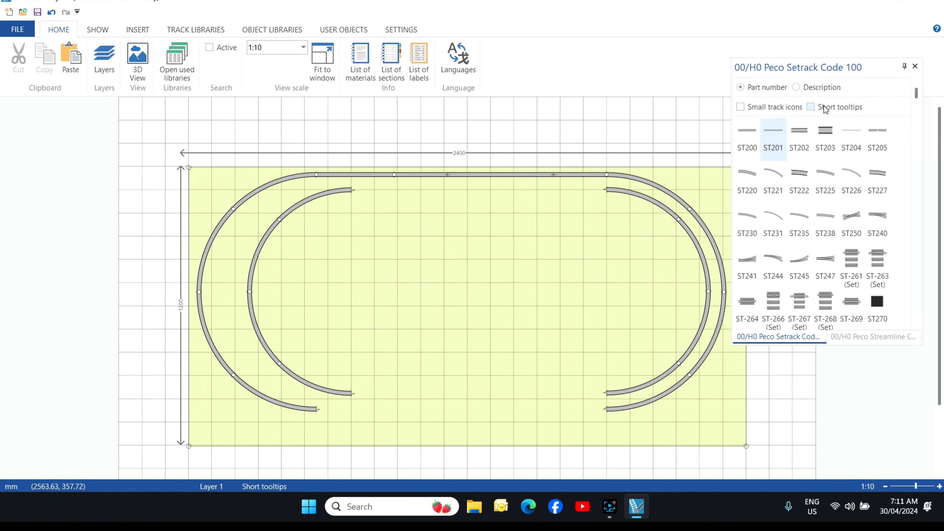
Try extending the right inner half circle's upper end with two ST204 straights, and undo both
click(854, 138)
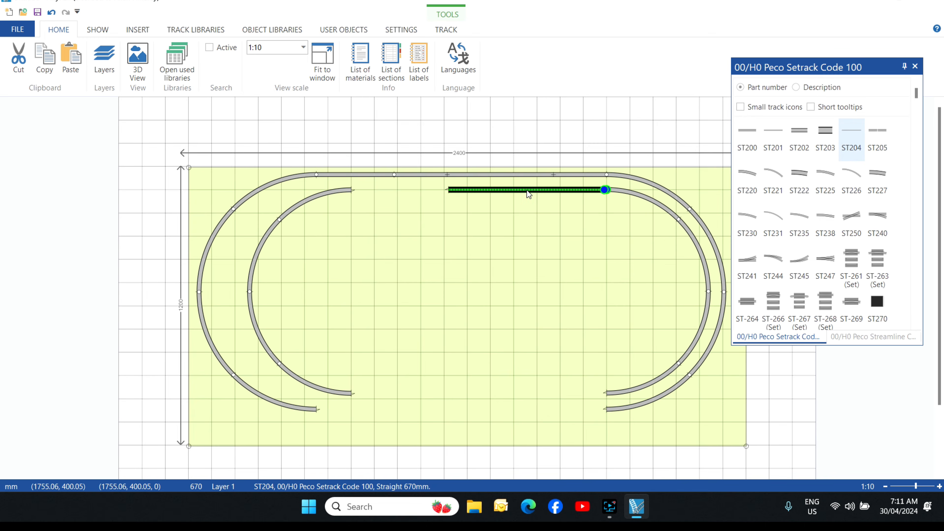
click(527, 190)
click(851, 134)
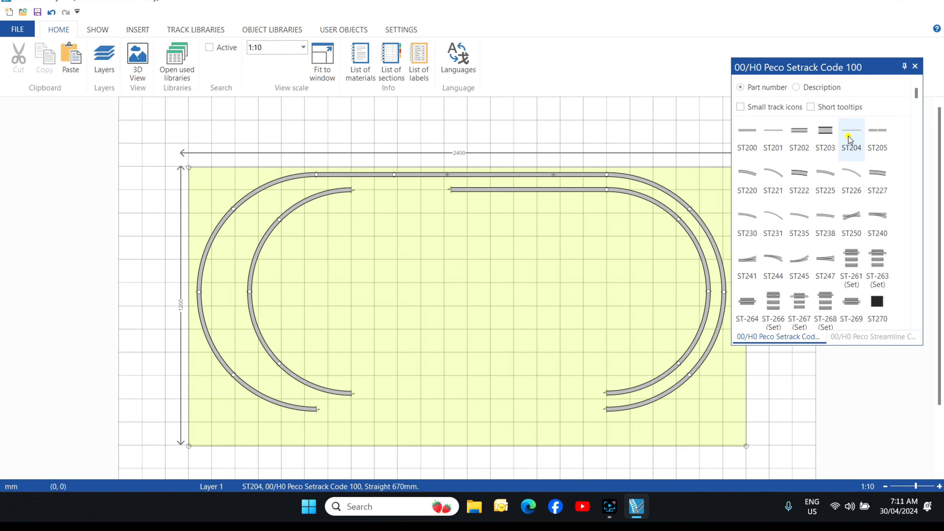
click(372, 190)
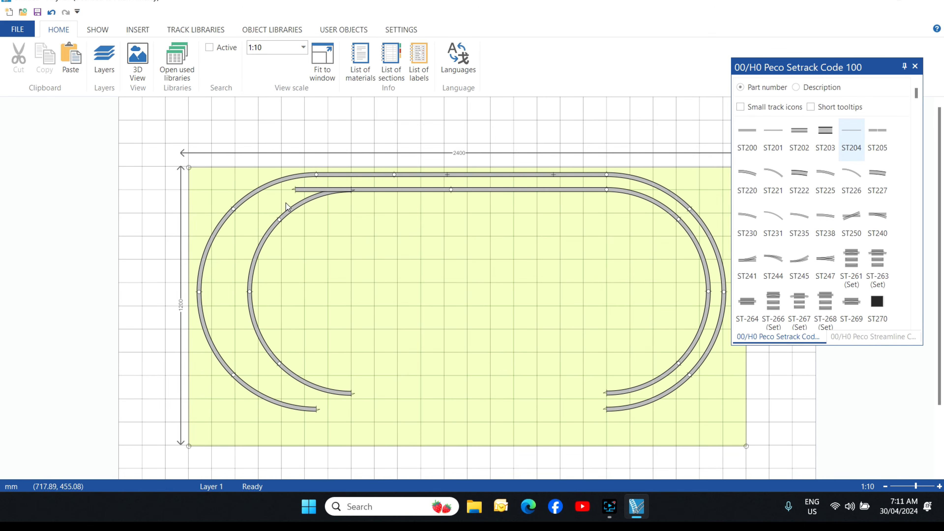
key(ctrl+z)
key(ctrl+z)
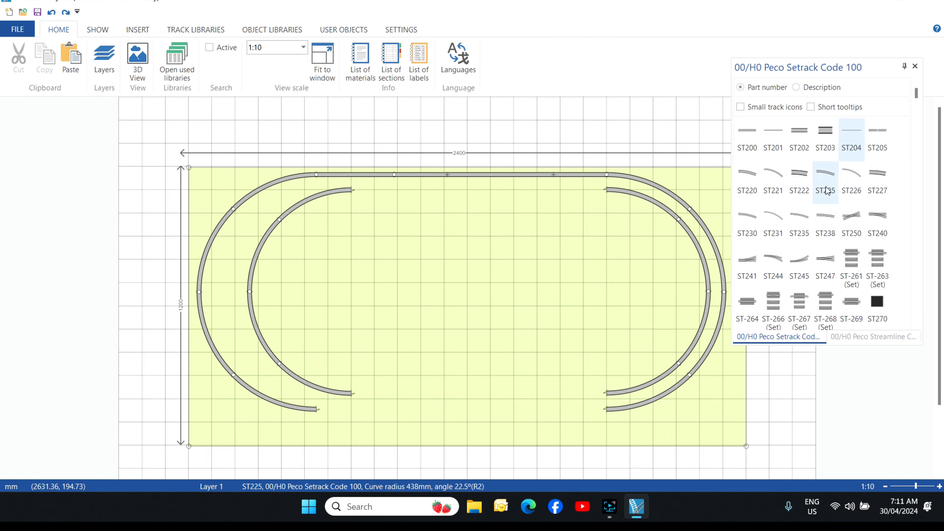
Attach an ST204 straight to the left inner half circle's upper end and nest the half circle inside the shifted outer one
click(850, 148)
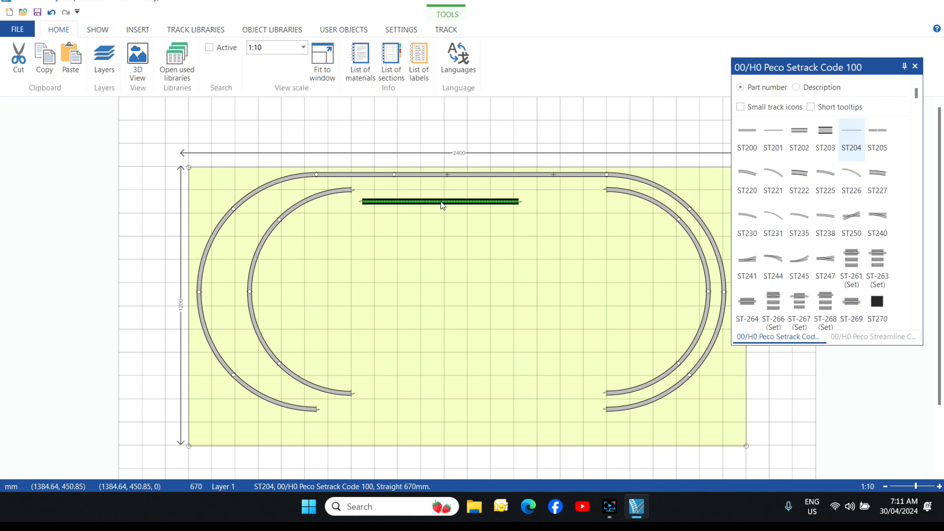
click(429, 191)
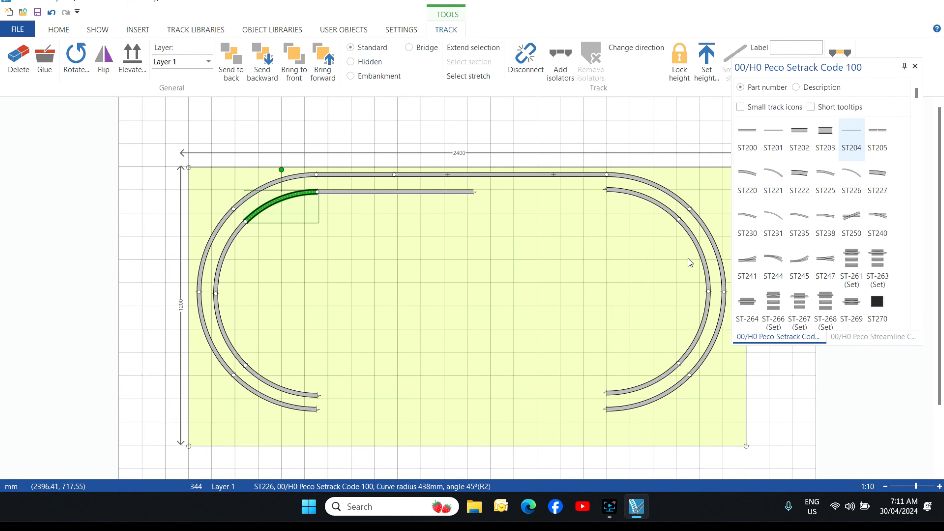
Place a second SL-100 flex track horizontally in the open area between the half circles
click(890, 336)
drag(745, 143, 440, 251)
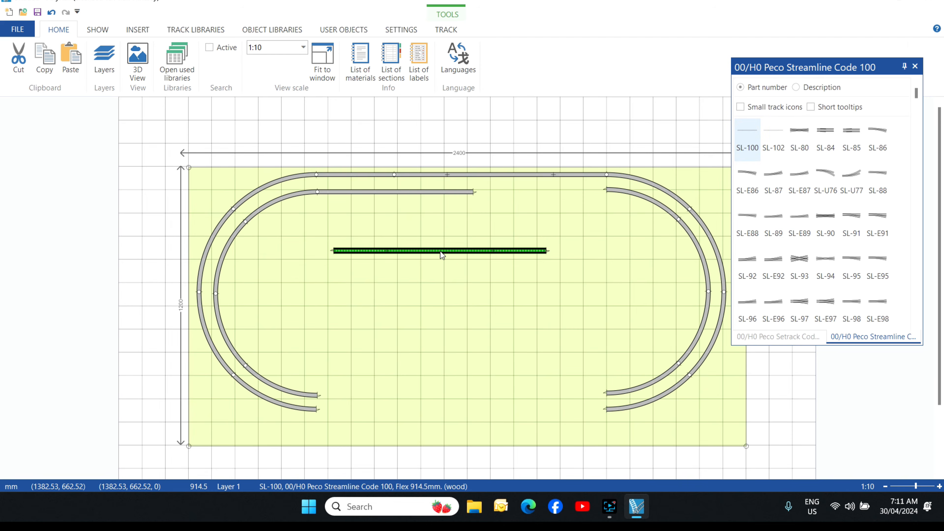
click(440, 251)
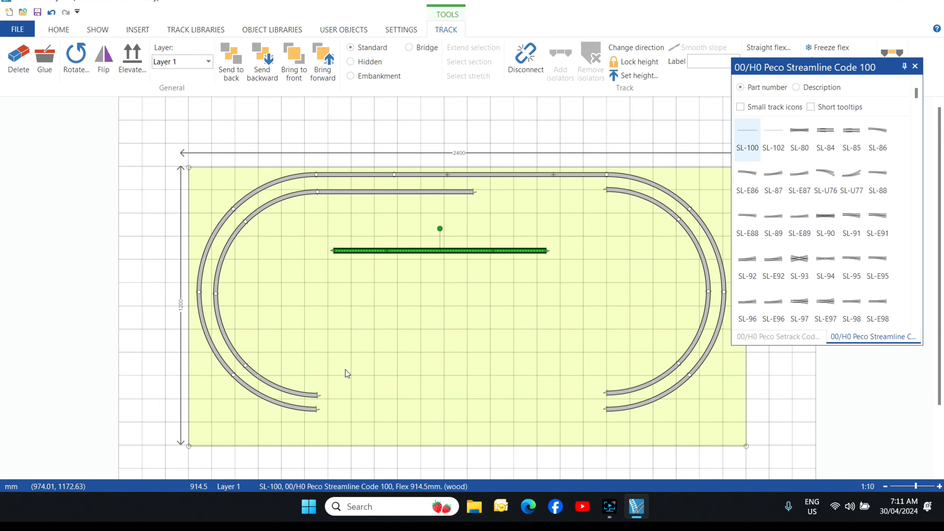
Reposition the left inner half circle with its straight so its ends line up with those of the outer half circle
click(293, 392)
drag(294, 392, 309, 193)
scroll(632, 258, up, 5)
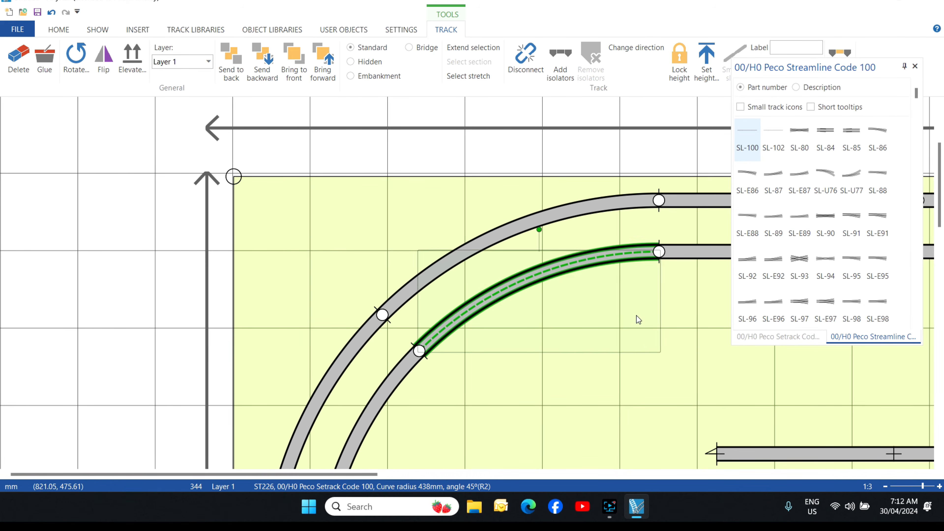
click(596, 401)
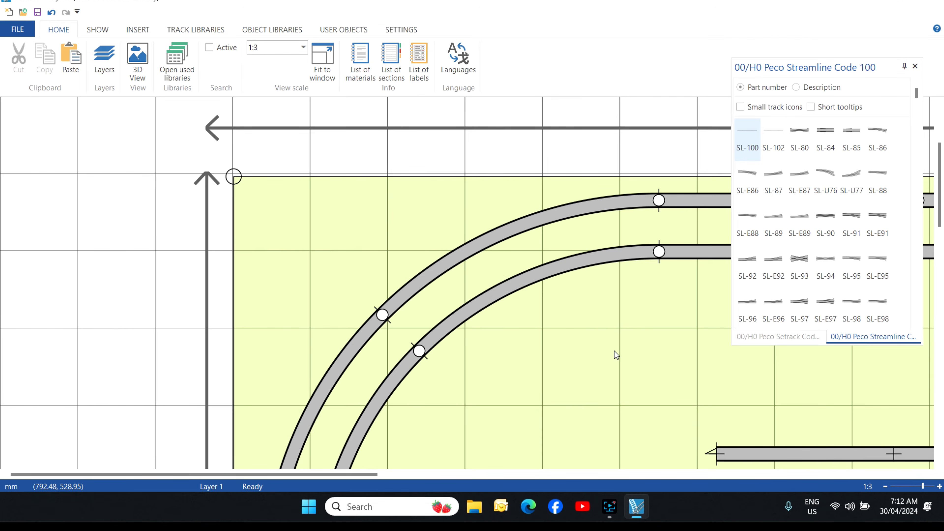
scroll(614, 351, down, 5)
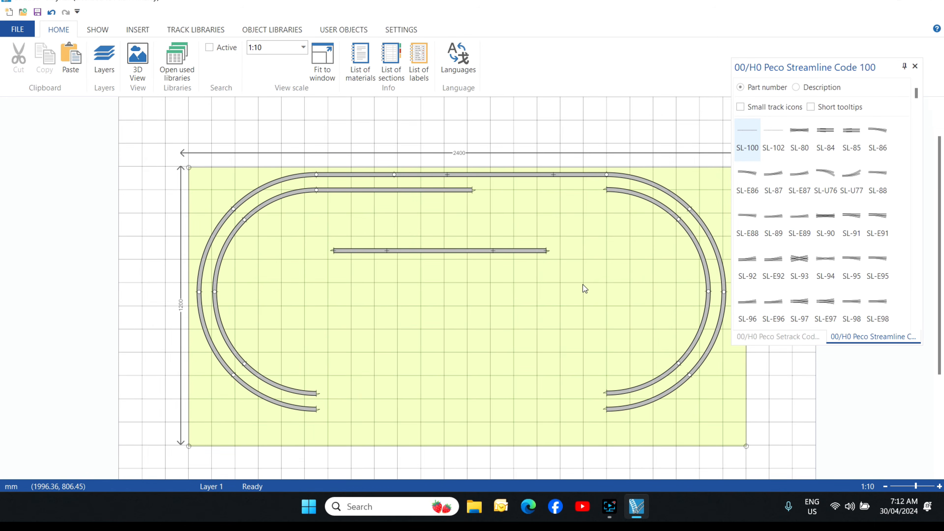
Connect the right endpoint of the loose SL-100 flex track to the right inner half circle's upper end
scroll(583, 285, up, 2)
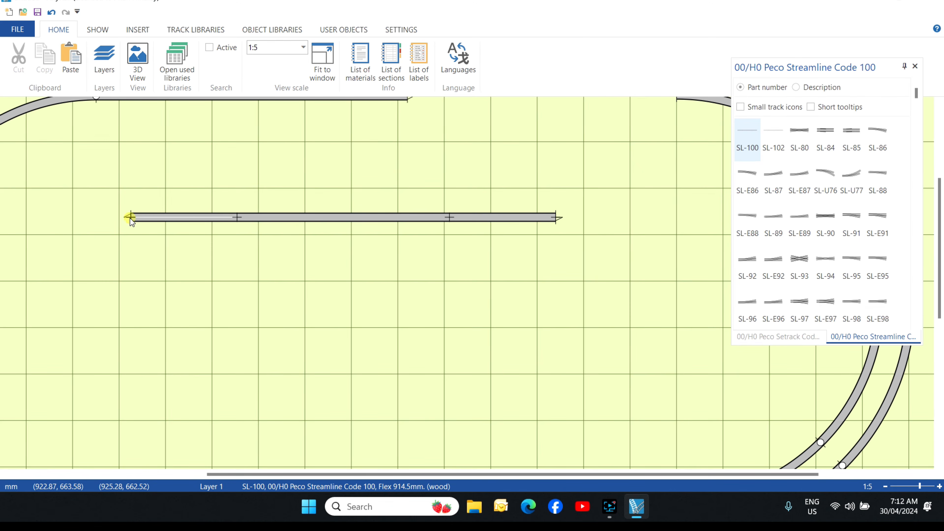
click(438, 220)
key(Escape)
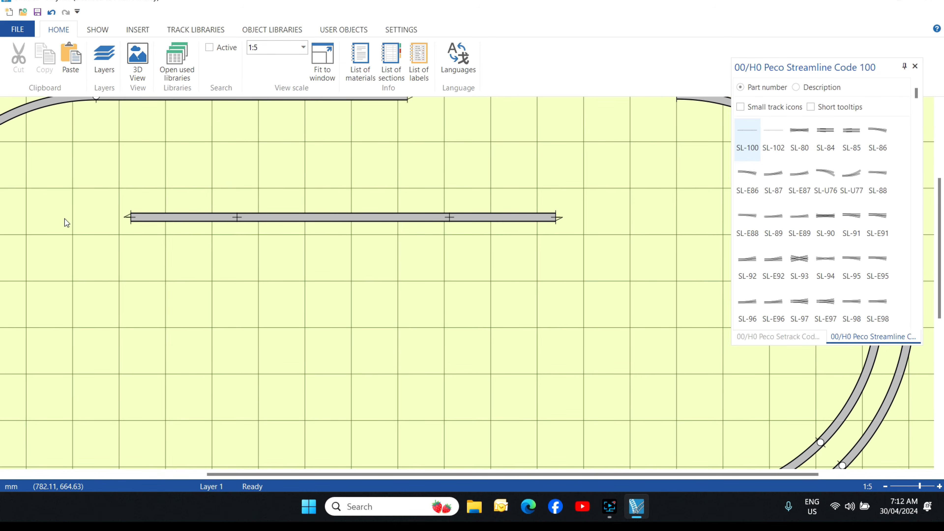
right_drag(623, 290, 513, 366)
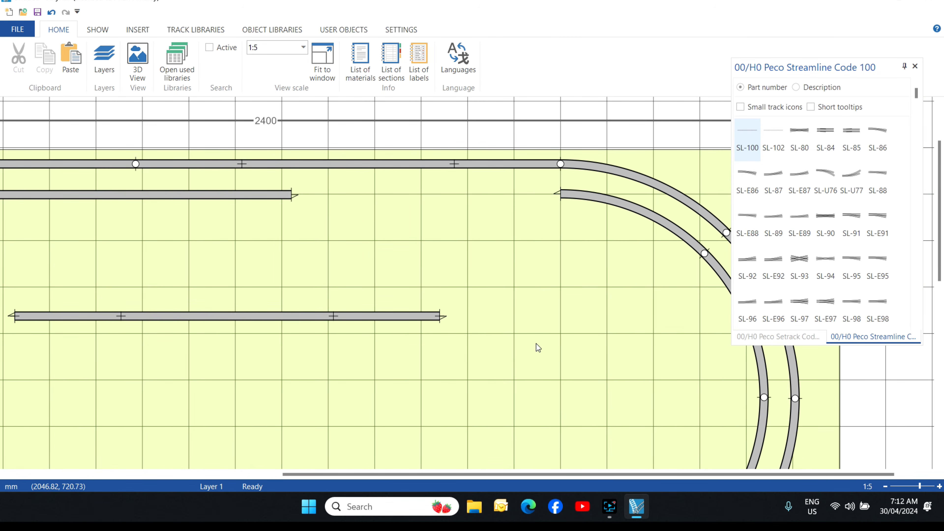
click(441, 317)
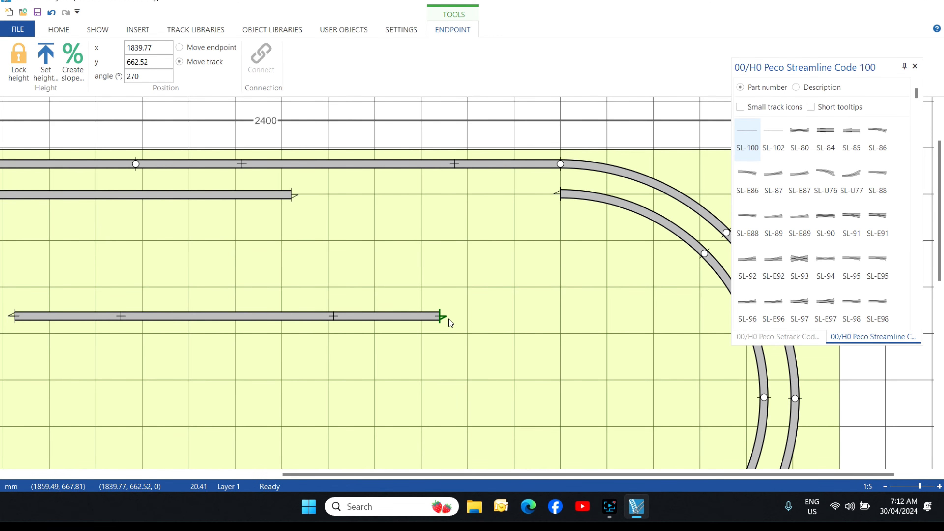
drag(441, 316, 560, 193)
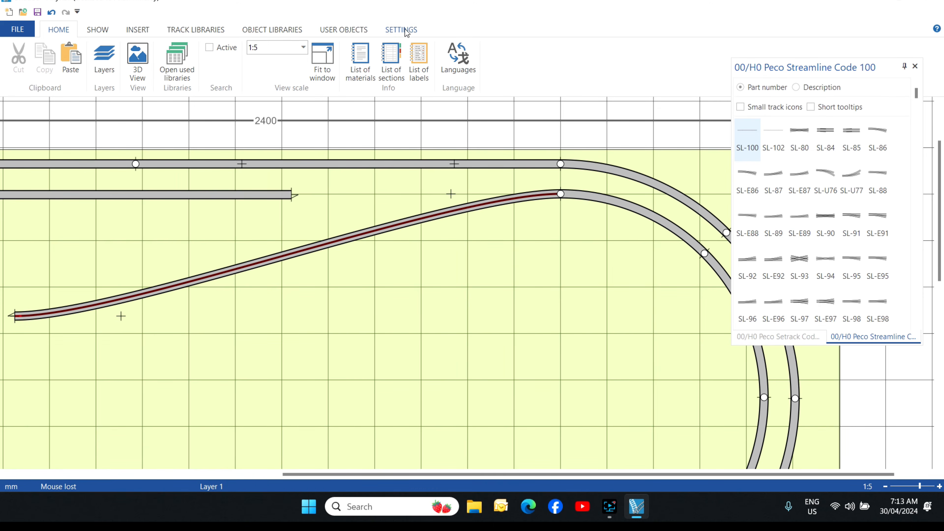
click(109, 31)
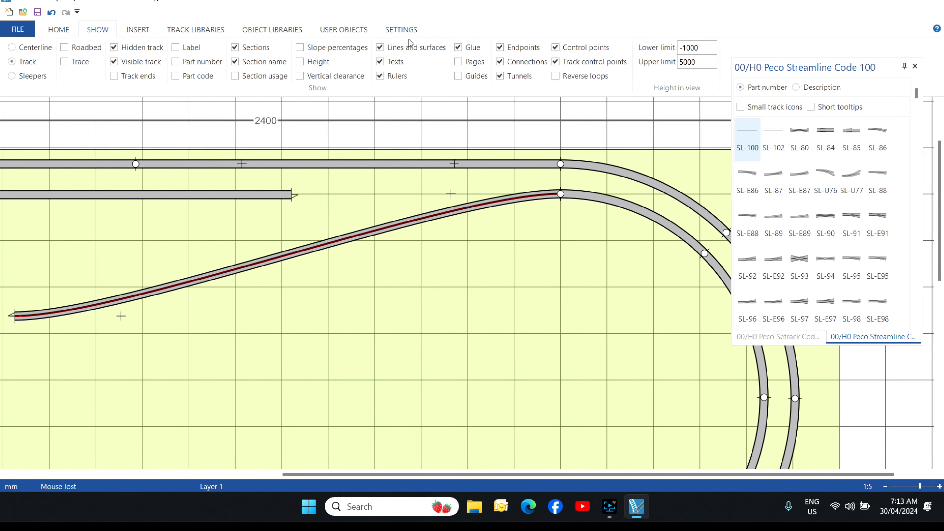
click(402, 29)
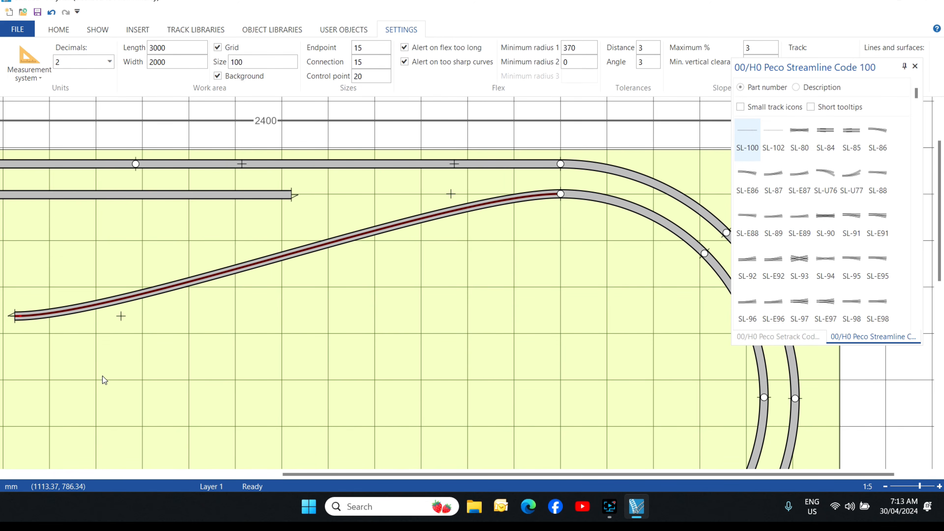
Connect the loose flex track's left endpoint to the upper inner ST204 straight and smooth the flex
click(12, 317)
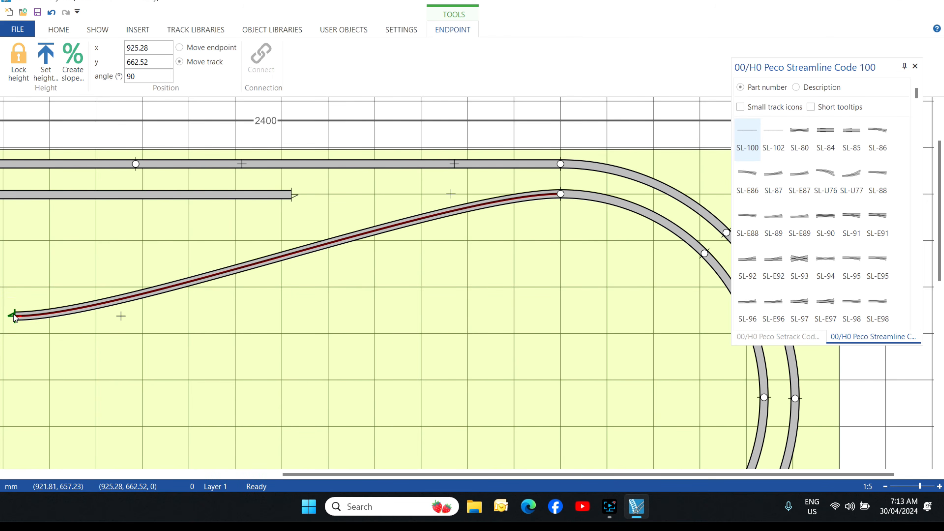
drag(32, 316, 295, 197)
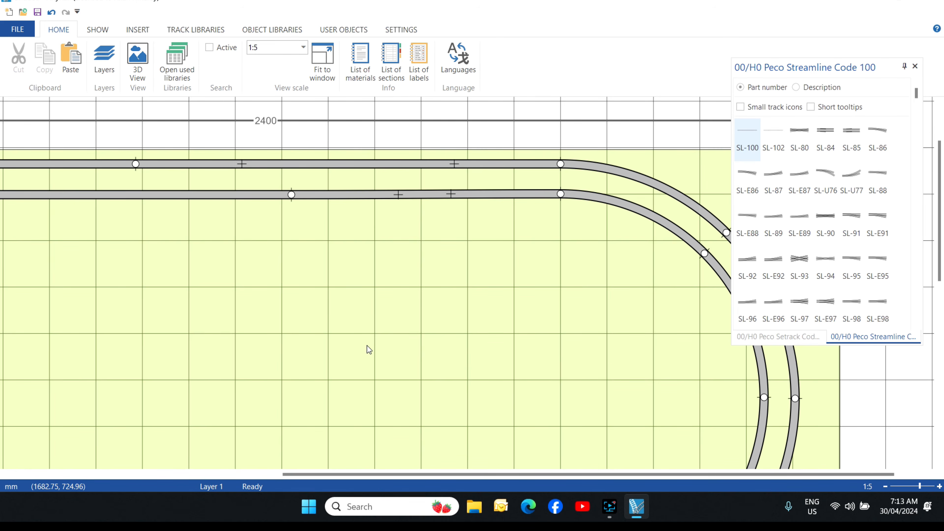
right_click(429, 197)
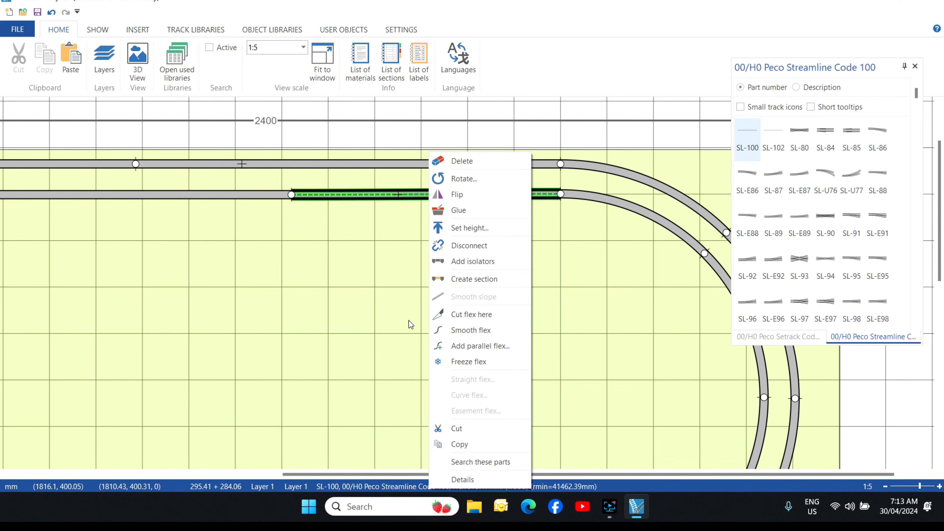
click(501, 333)
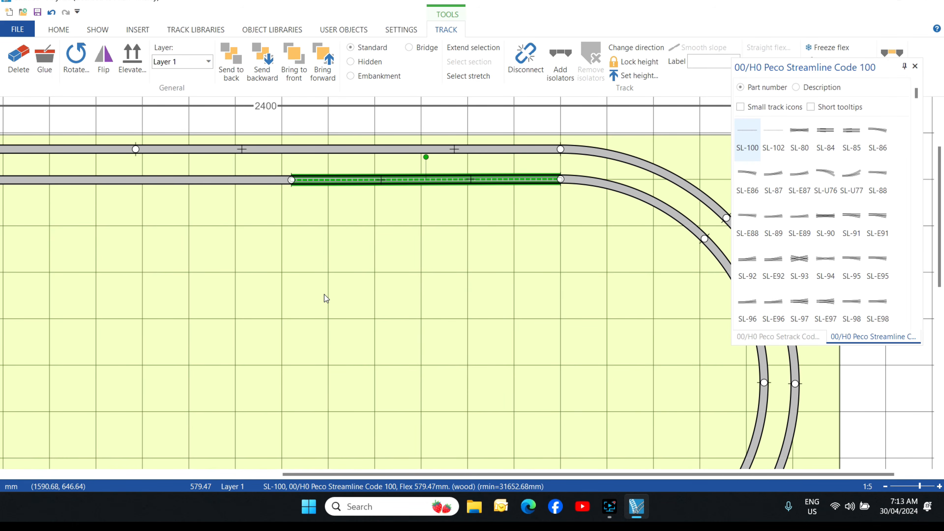
Copy the outer oval's upper ST201 straight with its SL-100 flex and join the copy between the outer half circles' lower ends
scroll(324, 295, down, 2)
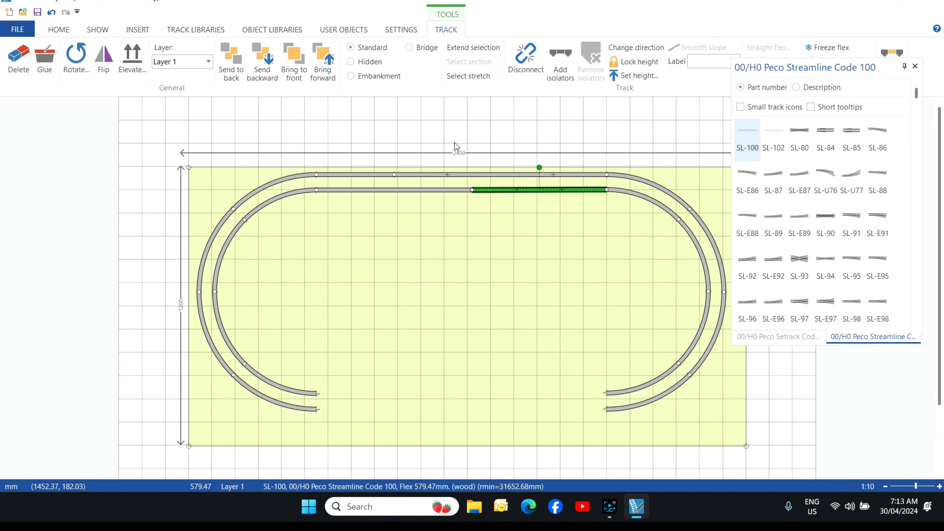
click(363, 175)
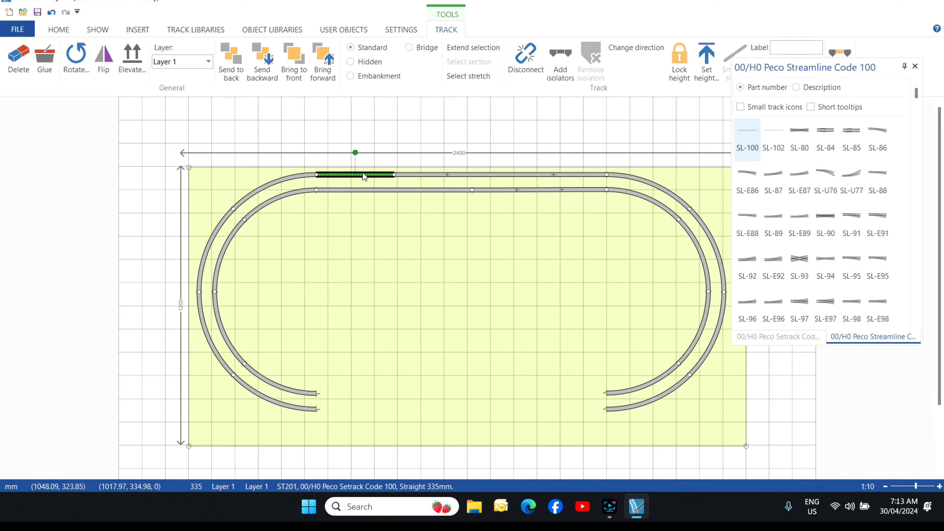
ctrl+click(431, 174)
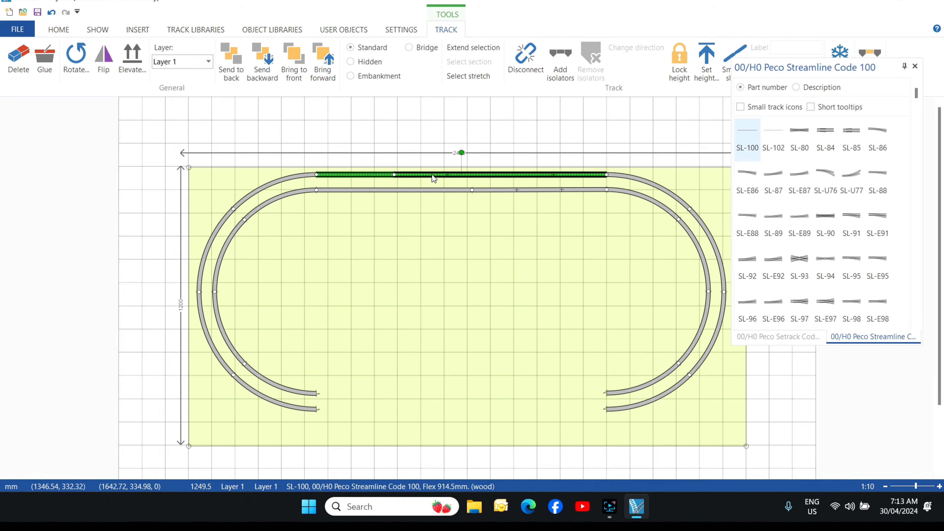
right_click(431, 174)
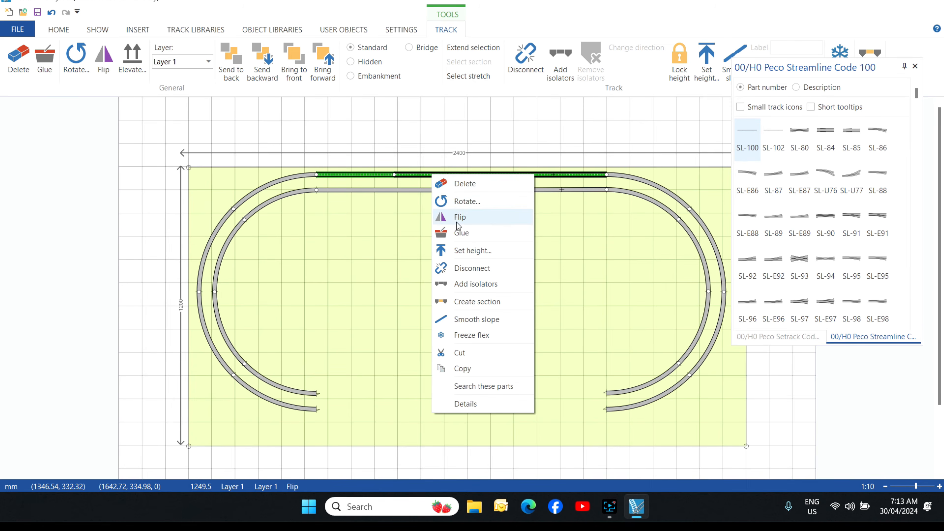
click(479, 369)
right_click(437, 364)
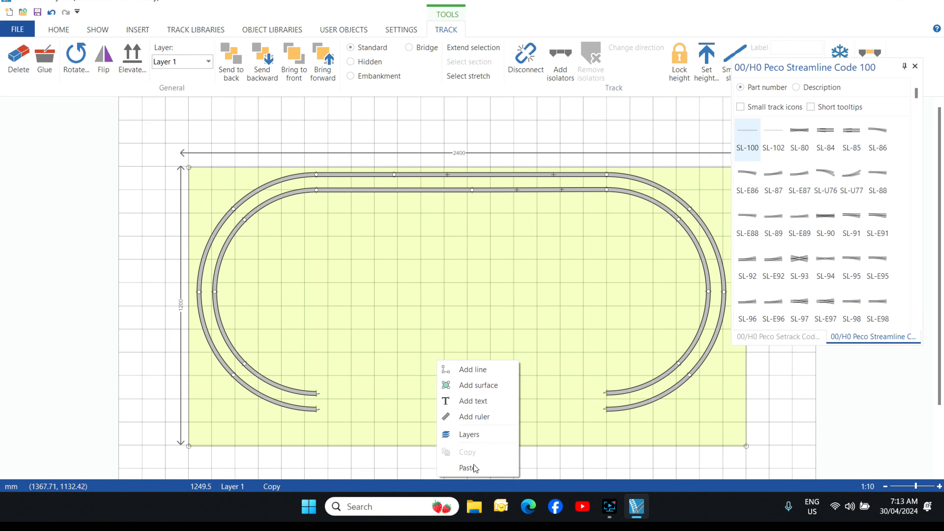
click(480, 468)
drag(495, 362, 414, 414)
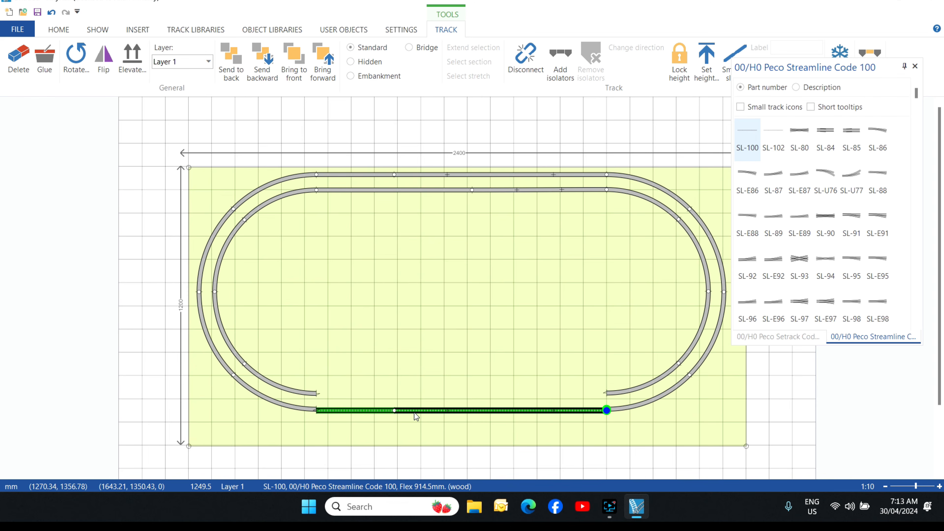
click(424, 444)
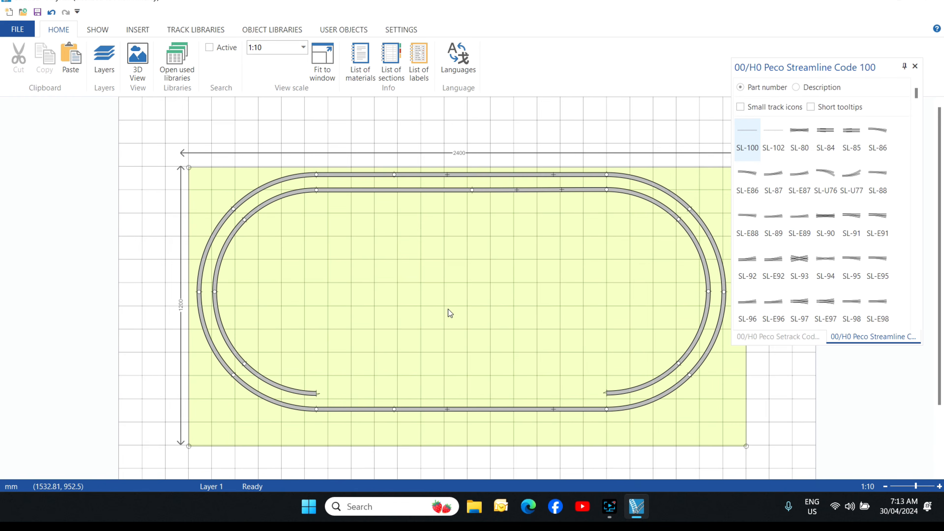
Copy the upper inner ST204 straight and attach the copy to the left inner half circle's lower end
click(399, 193)
right_click(398, 193)
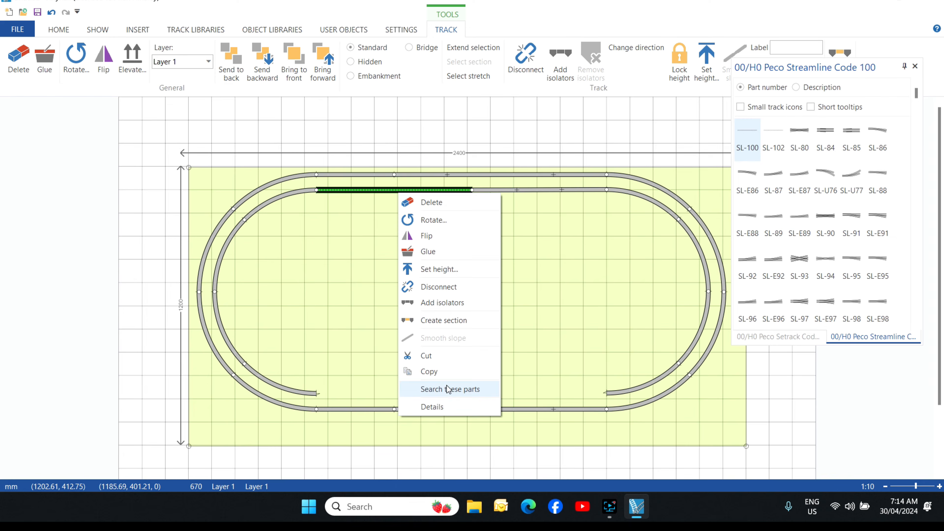
click(448, 372)
right_click(431, 384)
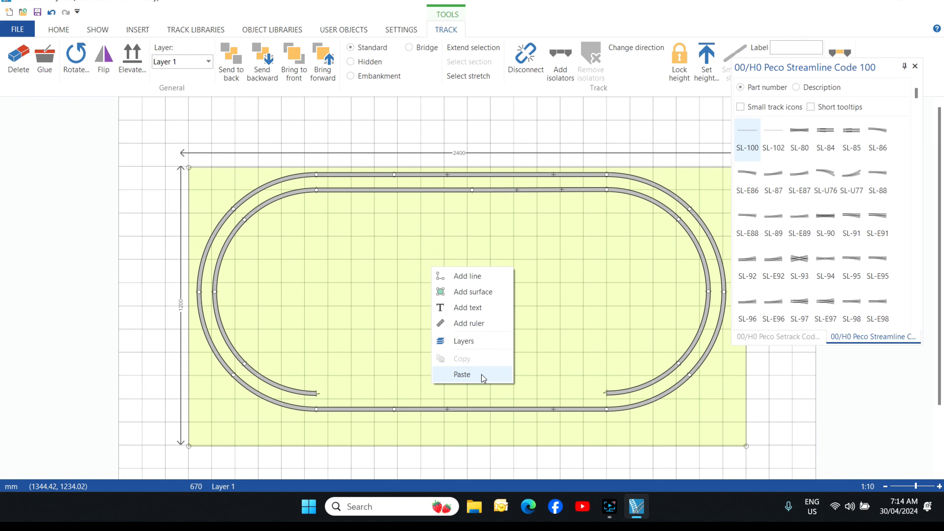
click(462, 374)
click(423, 384)
drag(419, 393, 388, 393)
click(494, 402)
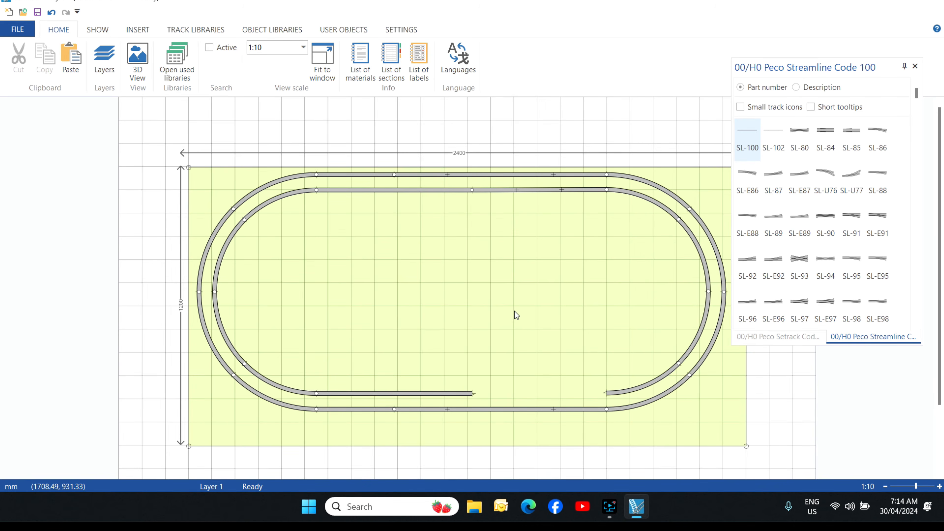
Place an SL-100 flex track inside the oval and move both its endpoints to form a gentle S-curve
click(747, 138)
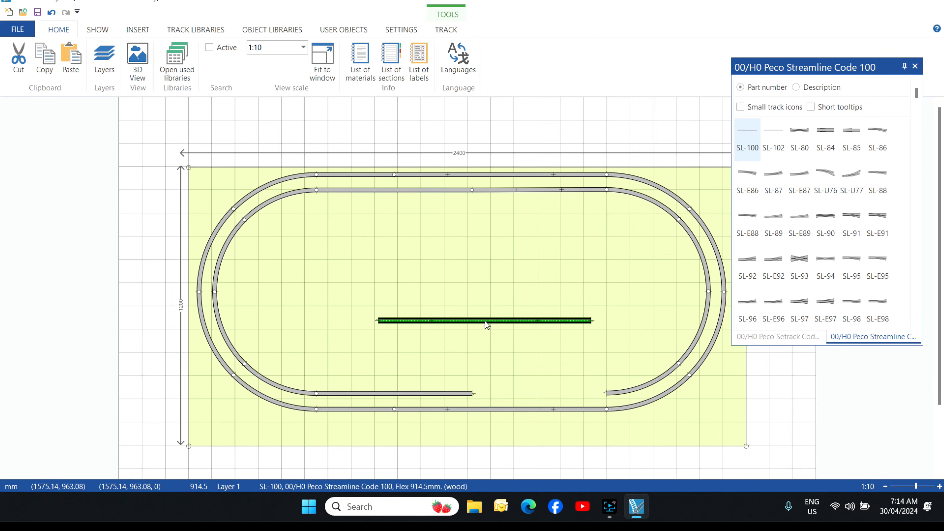
click(485, 315)
drag(592, 315, 600, 290)
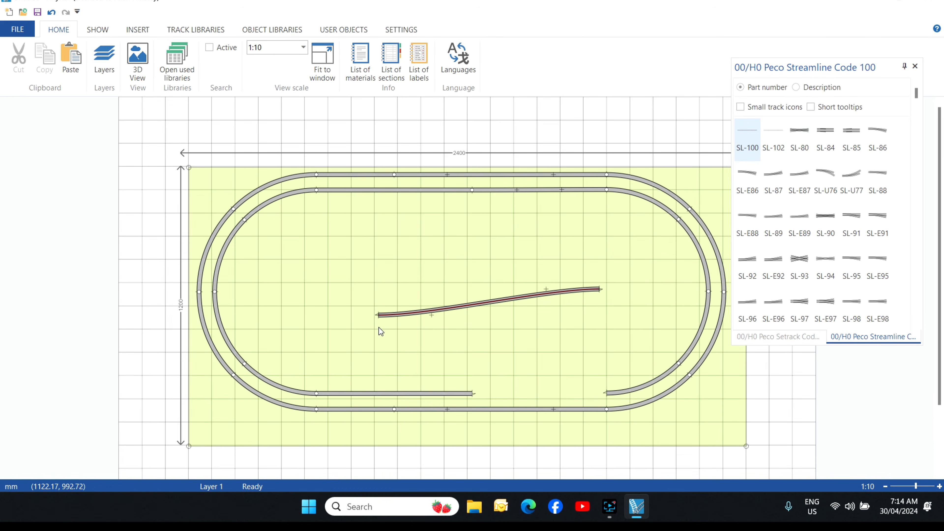
drag(380, 314, 436, 331)
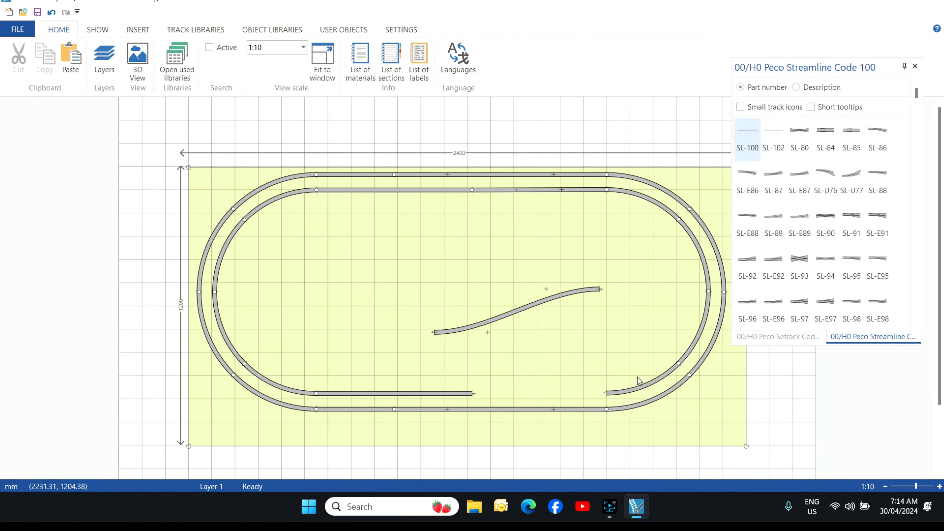
Bend the loose flex track more sharply by moving both of its control points
scroll(612, 353, up, 3)
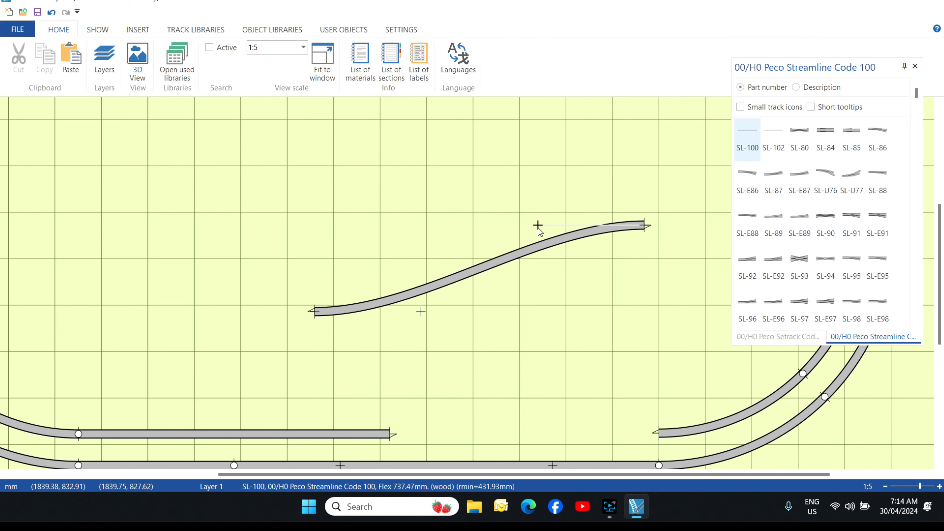
drag(538, 226, 495, 136)
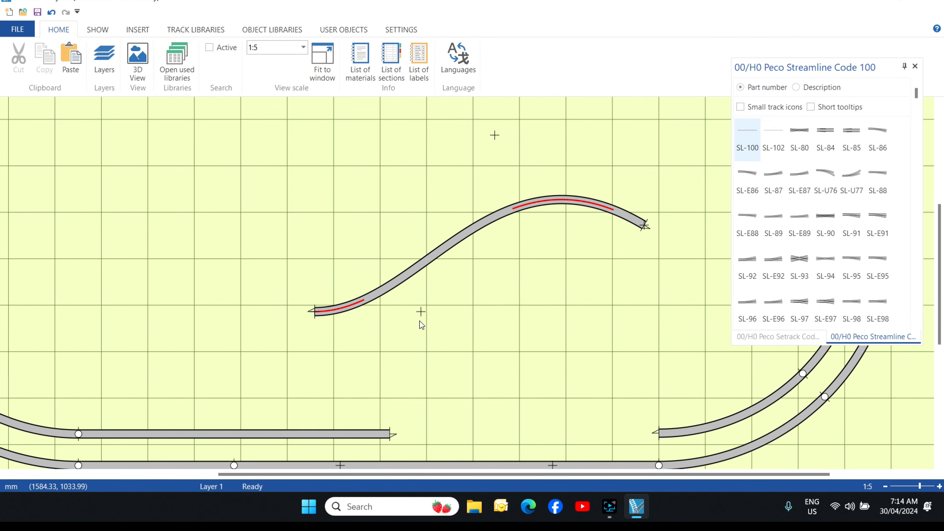
drag(420, 312, 466, 319)
click(352, 313)
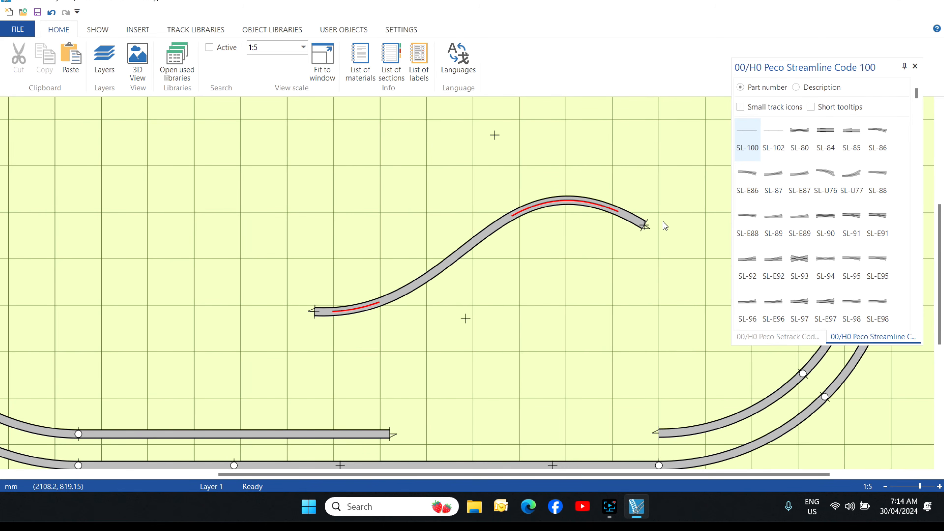
Check the Minimum radius 1 setting and ease the loose flex track's curves with its control points
click(410, 29)
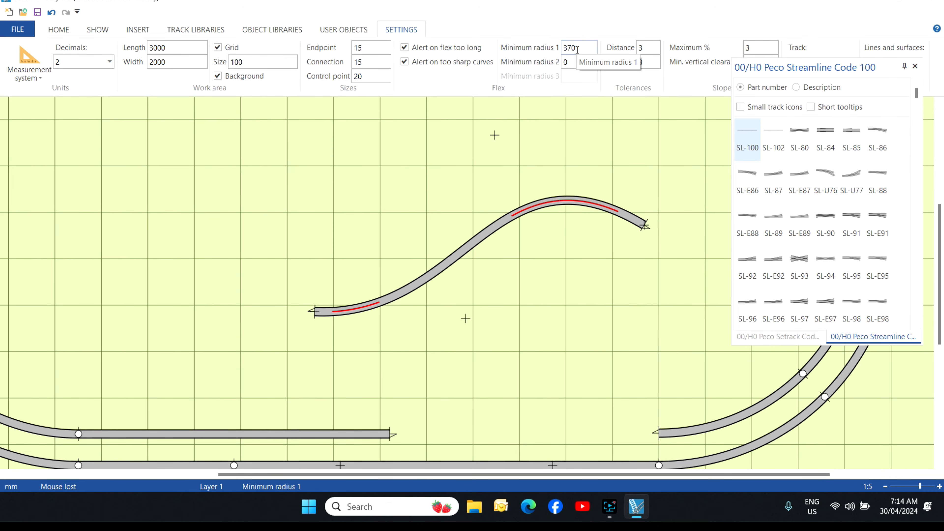
drag(496, 135, 457, 192)
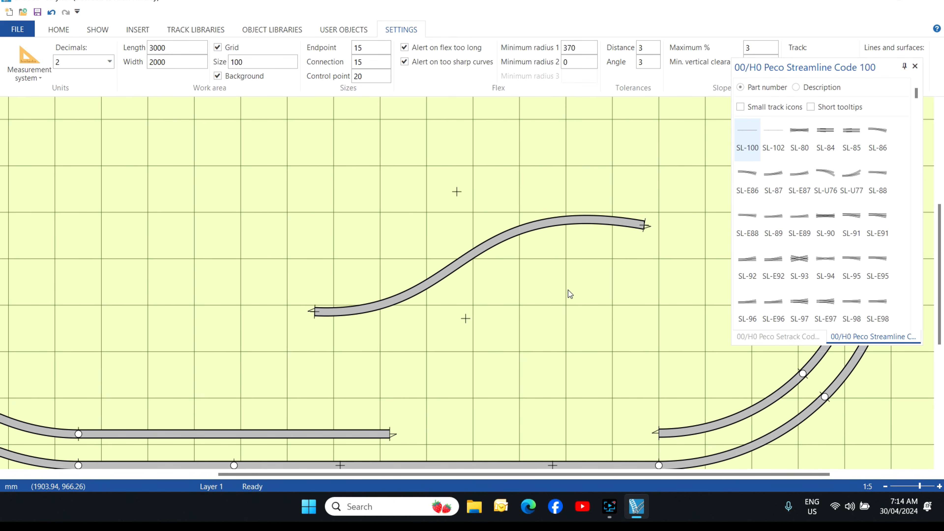
mouse_move(465, 321)
mouse_down()
mouse_move(488, 317)
mouse_move(468, 316)
mouse_up()
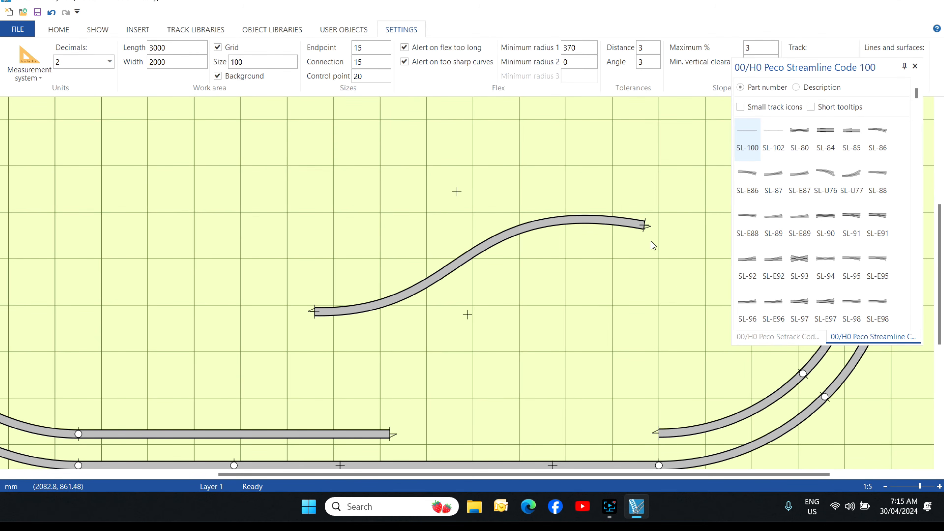
Connect the loose flex track between the right inner half circle's lower end and the lower ST204 straight, and smooth the flex
drag(644, 226, 659, 433)
drag(311, 312, 390, 437)
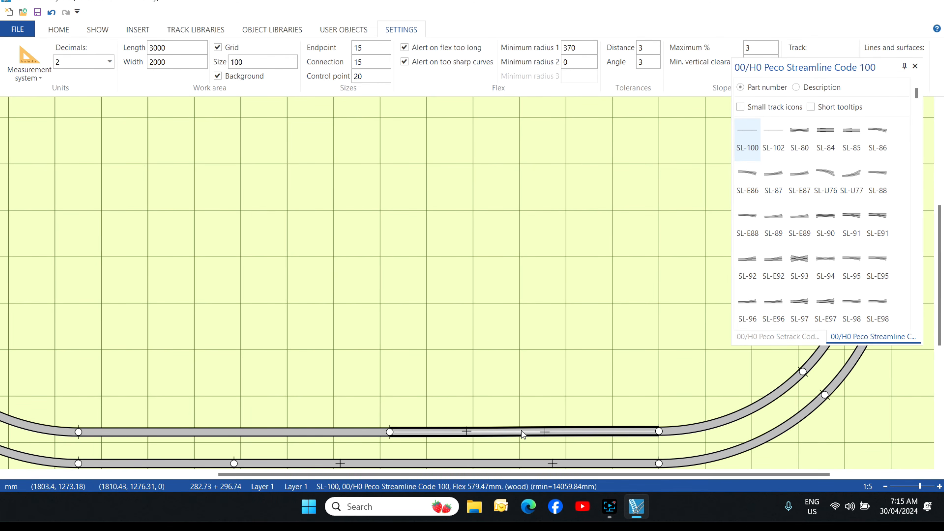
click(608, 431)
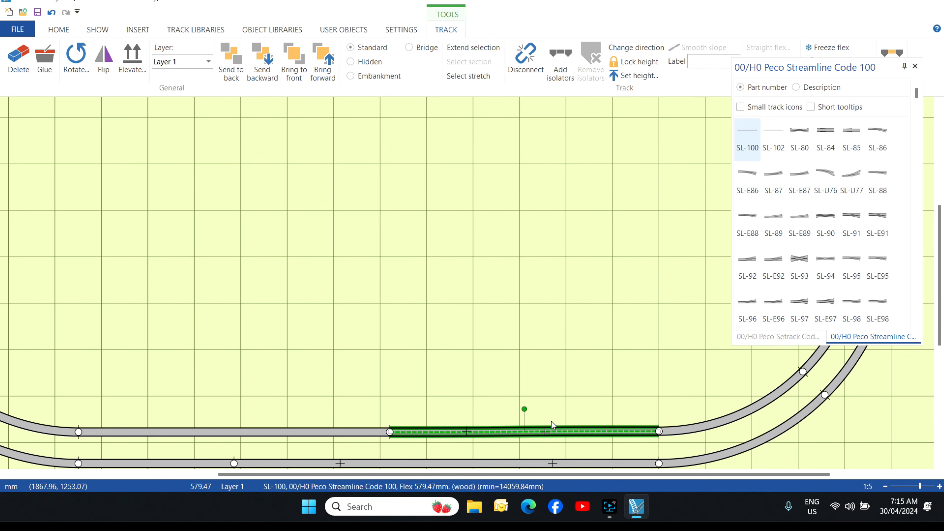
right_click(566, 432)
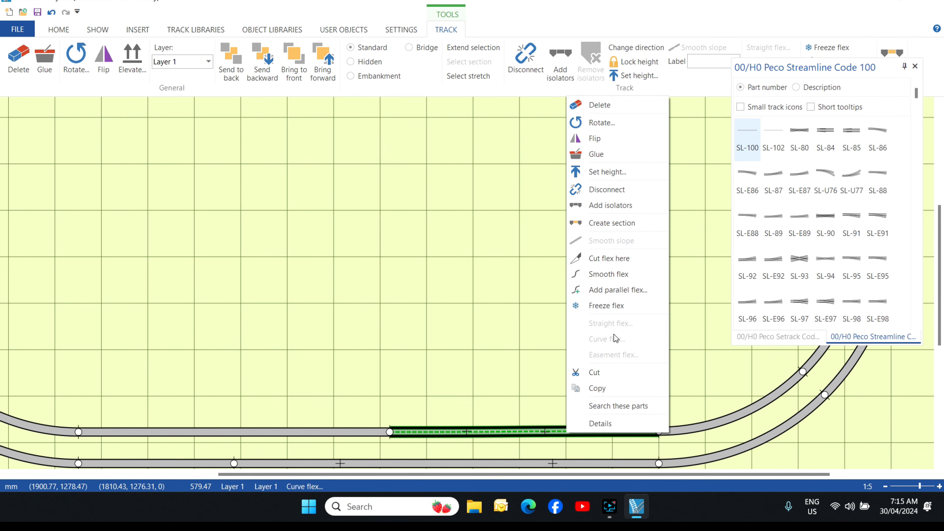
click(616, 279)
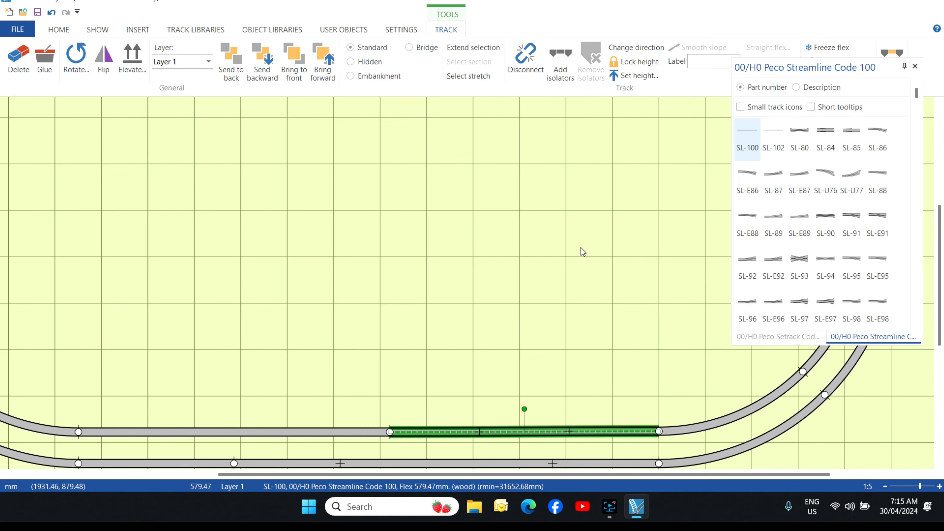
Move the track library clear of the oval's right side and place an SL-E89 left turnout in the oval's lower middle
scroll(580, 248, down, 2)
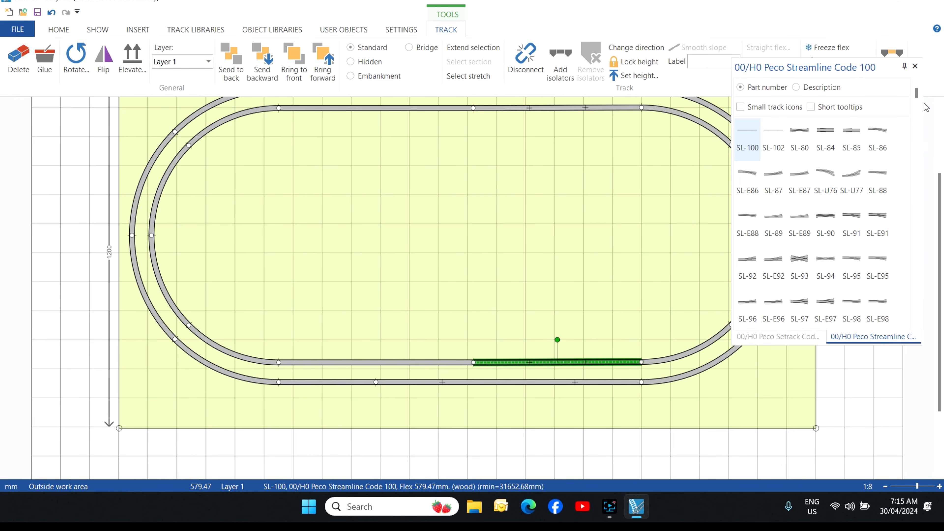
drag(867, 76, 942, 277)
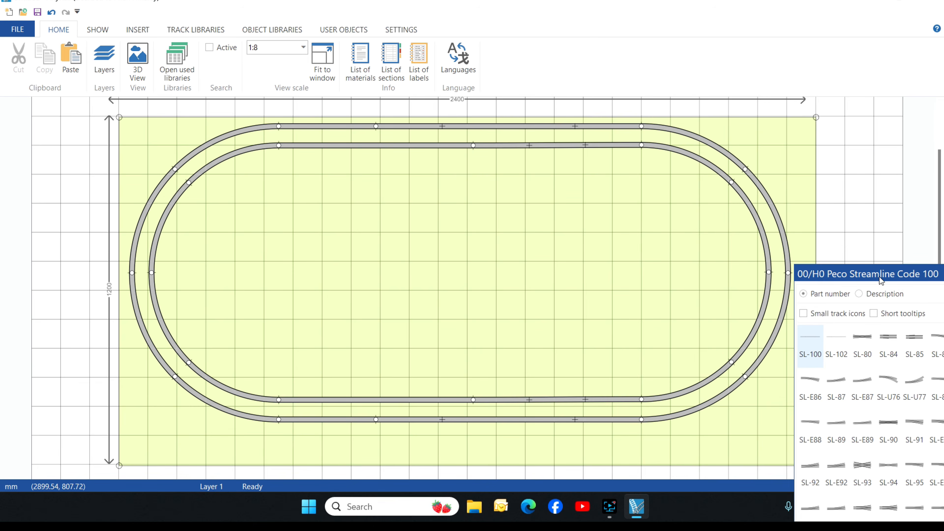
drag(881, 274, 247, 146)
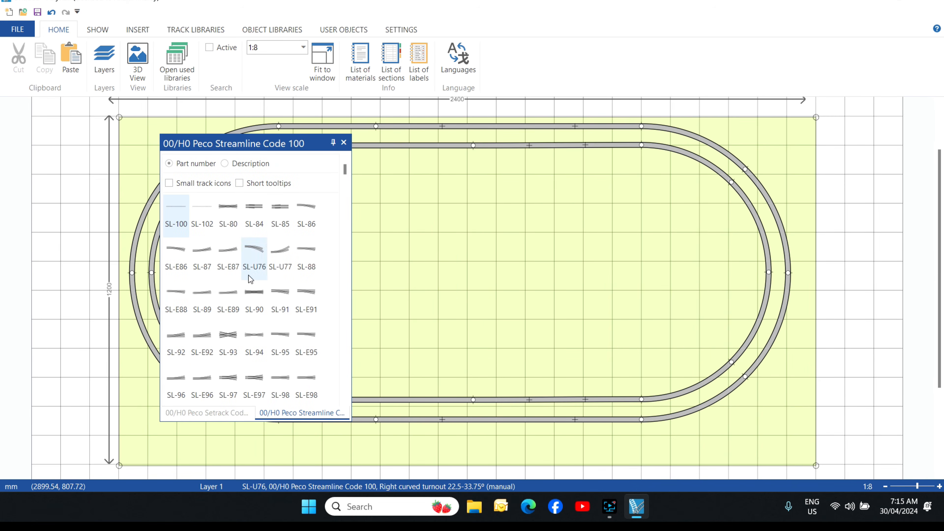
click(228, 295)
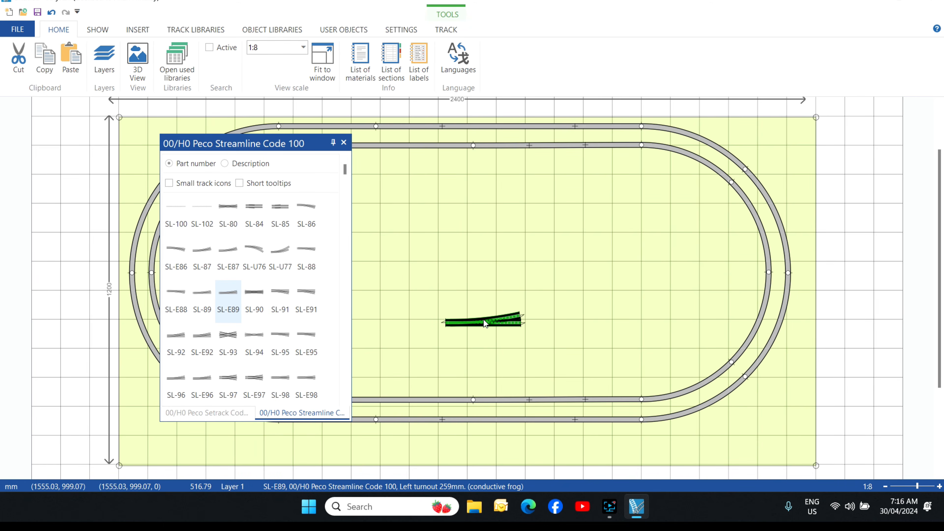
click(483, 319)
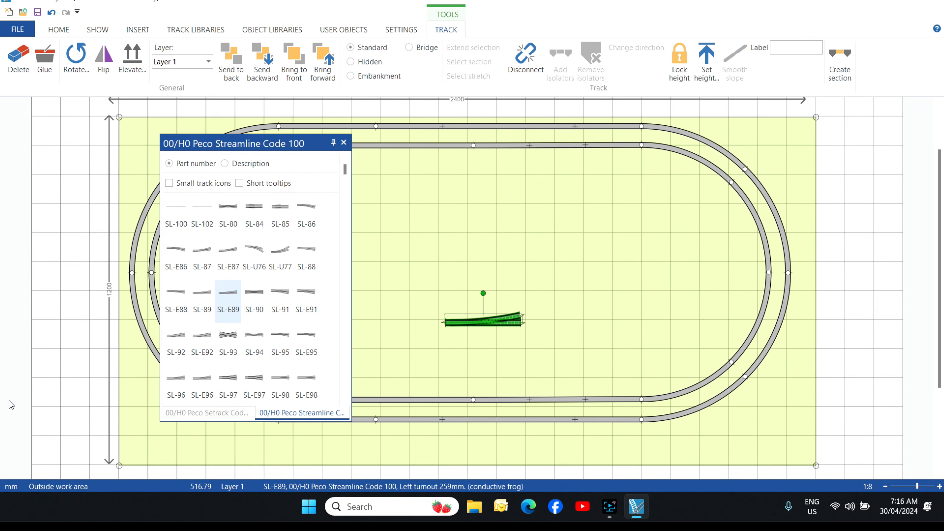
click(651, 273)
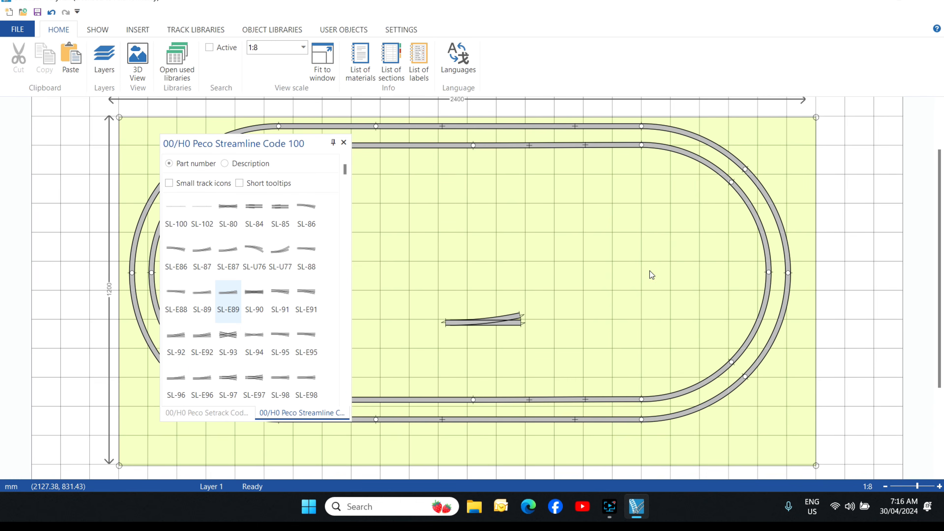
Place a second SL-E89 left turnout to the right of the first and close the track library
click(228, 307)
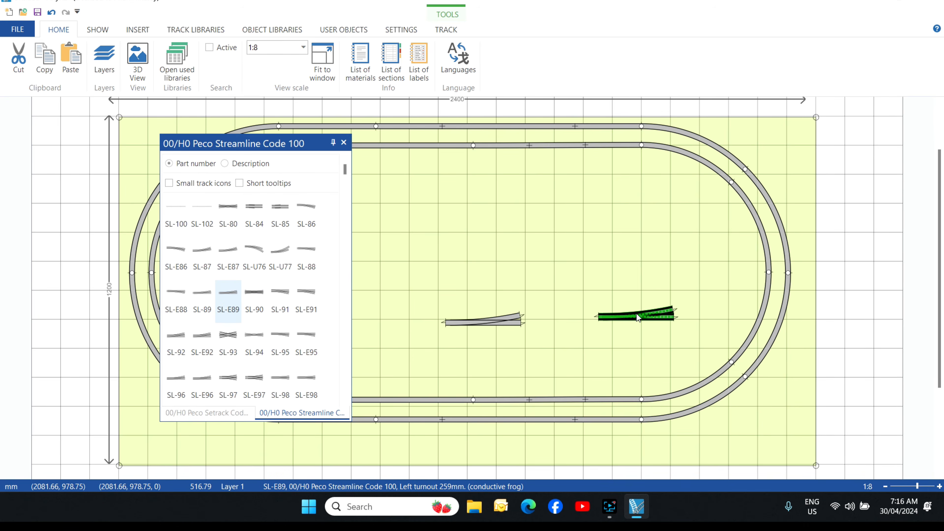
click(637, 317)
click(343, 142)
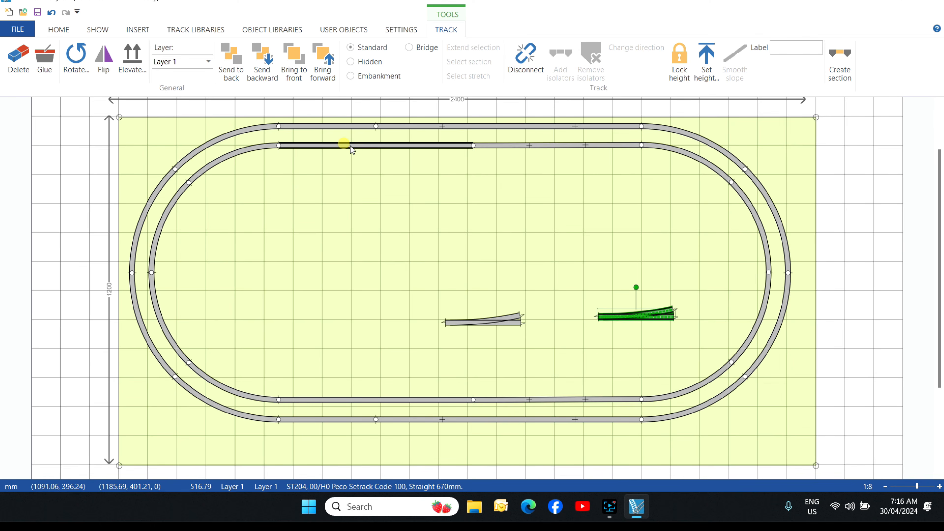
Disconnect the outer oval's lower flex track from the right-hand curve and undo the accidental shift of the outer oval
click(641, 420)
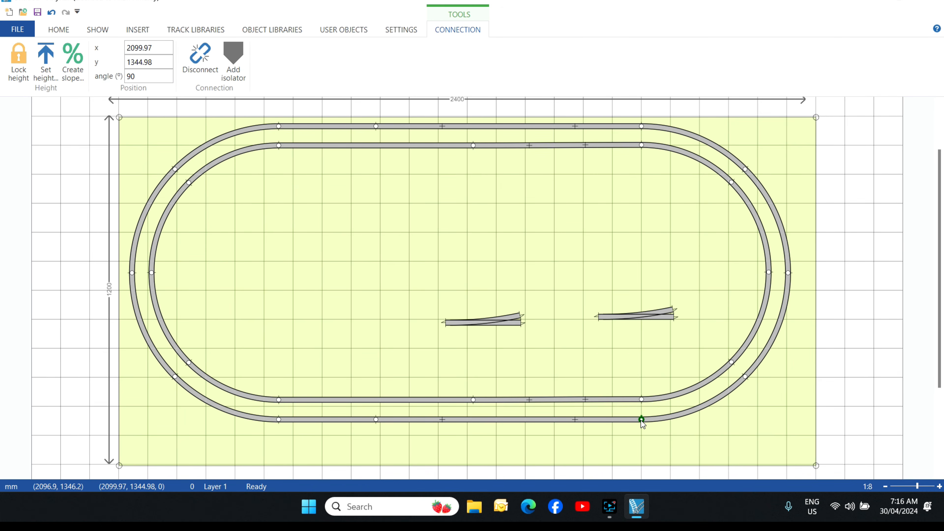
right_click(641, 420)
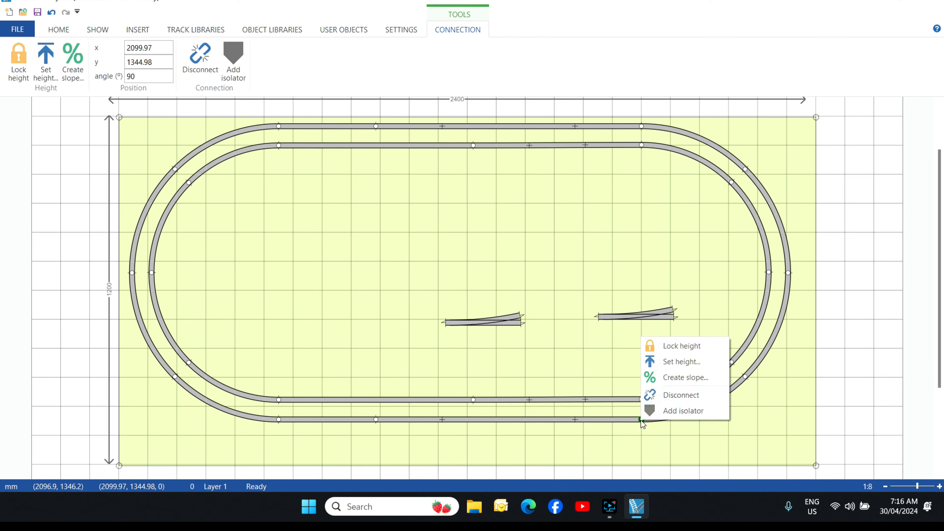
click(687, 395)
mouse_move(632, 420)
mouse_down()
mouse_move(623, 442)
mouse_move(605, 451)
mouse_move(639, 458)
mouse_move(632, 381)
mouse_move(634, 422)
mouse_up()
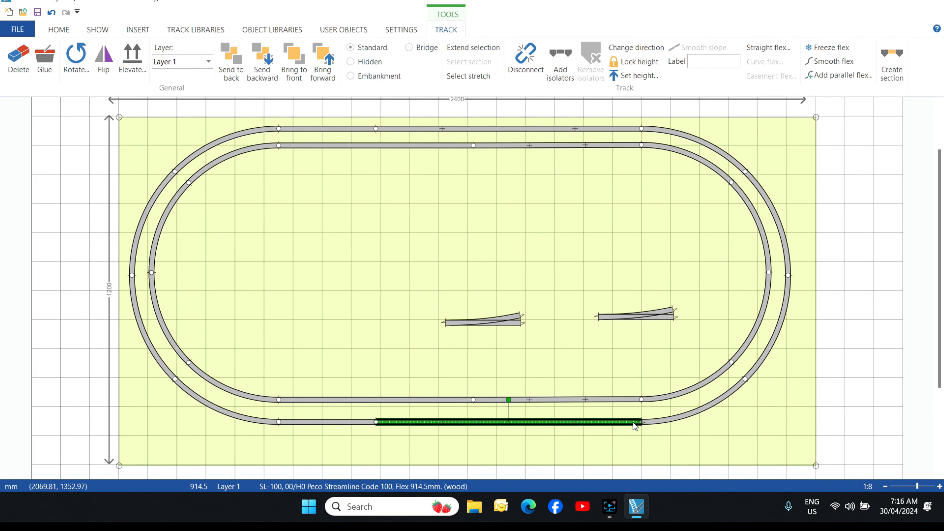
key(ctrl+z)
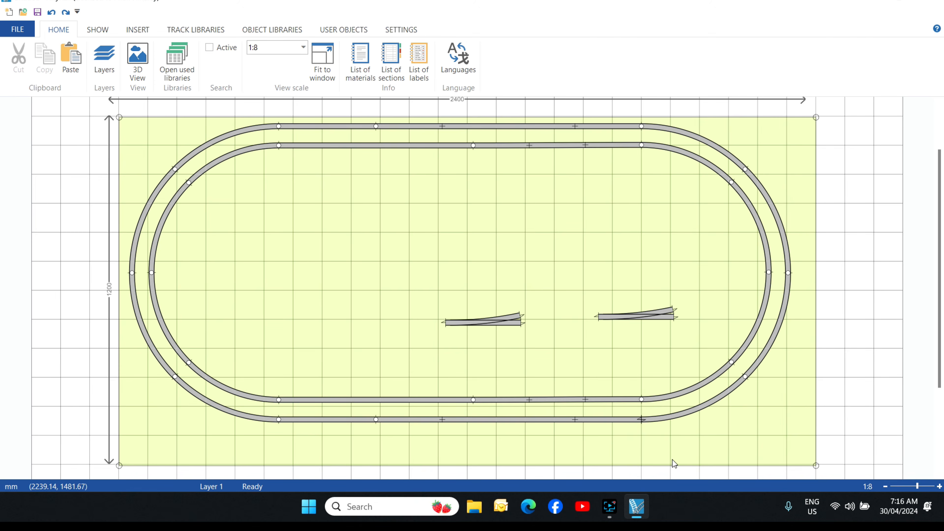
Glue the inner ST226 and outer ST231 curves in place on the oval's lower right side
right_click(765, 296)
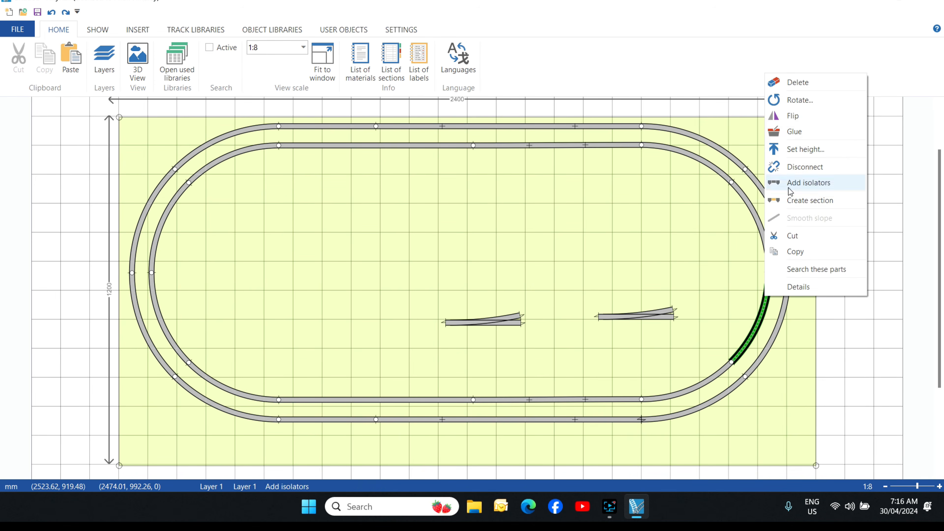
click(795, 131)
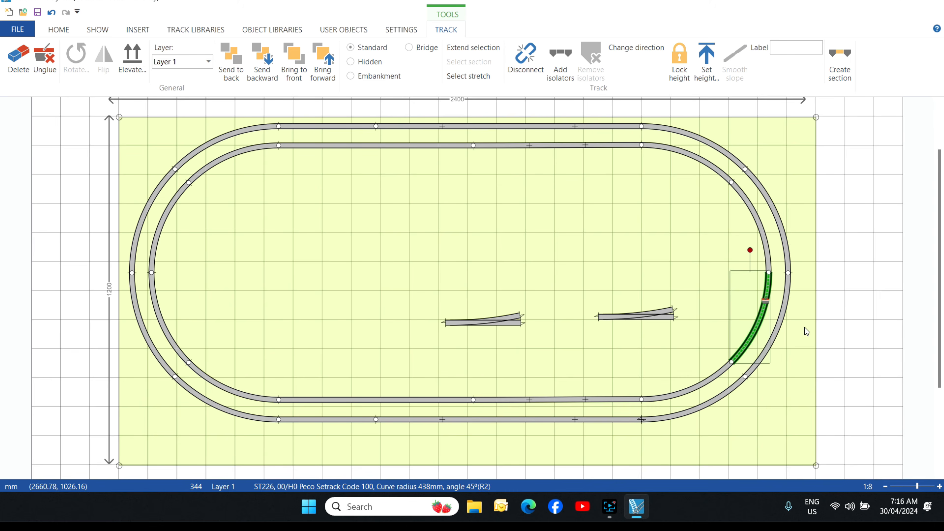
right_click(786, 297)
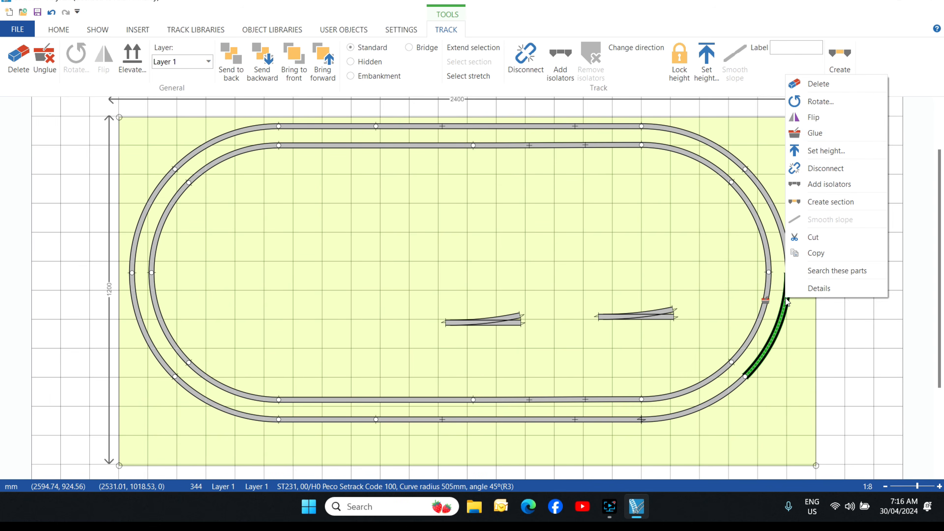
click(842, 138)
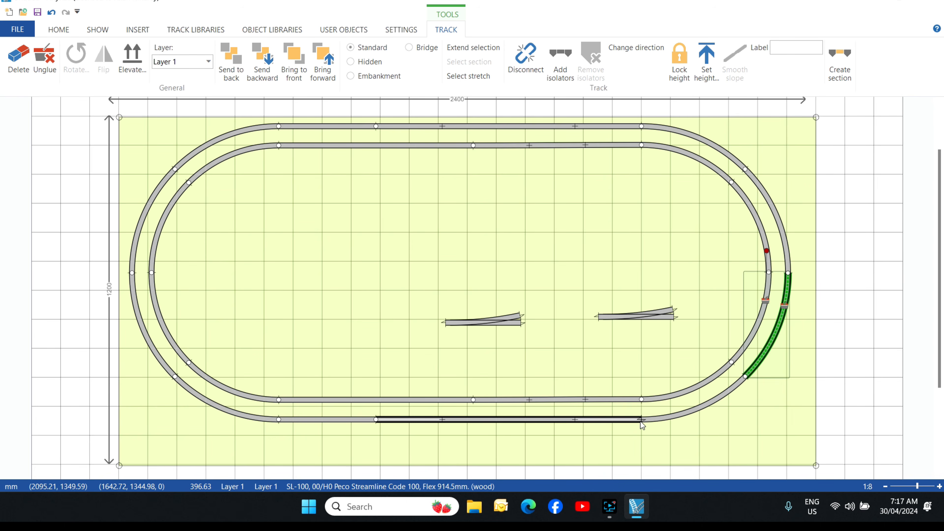
Pull the outer flex track's free end down below the oval and move the right SL-E89 turnout between the two lower straights
drag(640, 423, 566, 450)
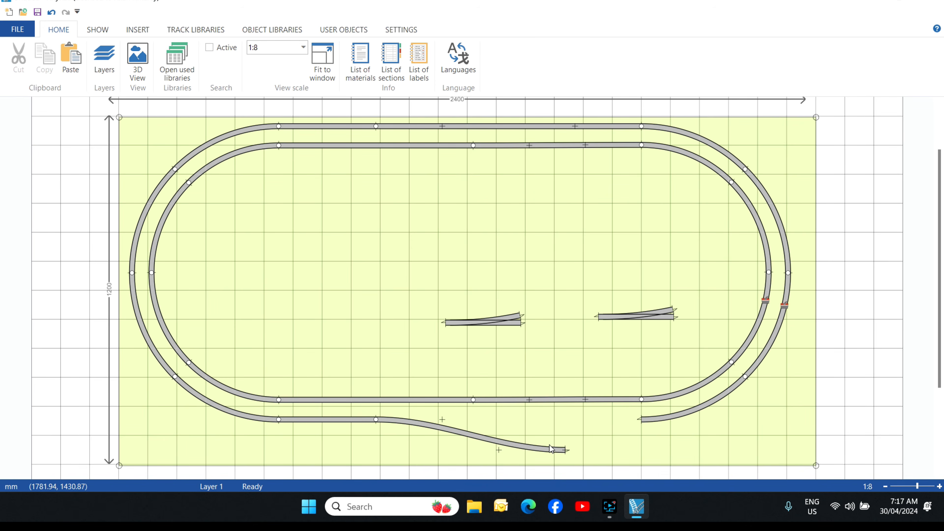
click(639, 317)
drag(638, 316, 543, 422)
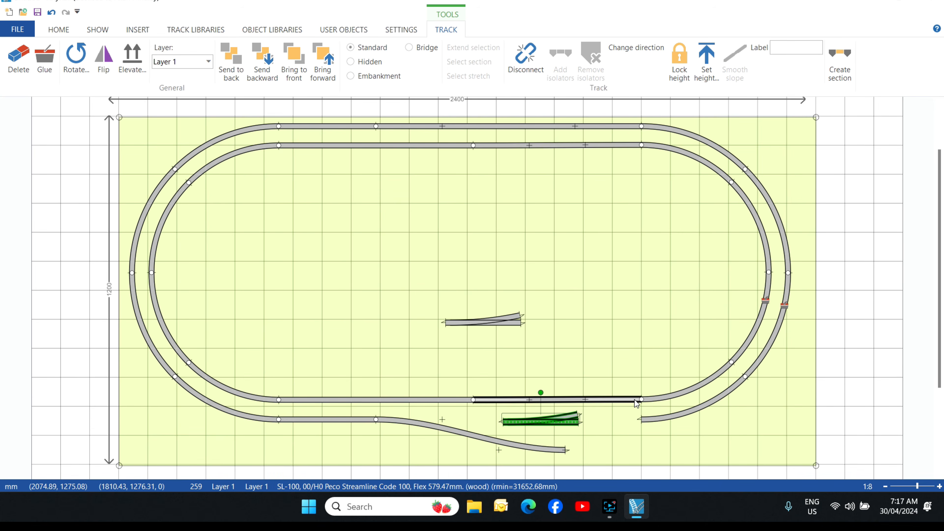
Detach the inner flex from the right curve, bend it inward, and join the two SL-E89 turnouts as a crossover from the curve's end
right_click(642, 401)
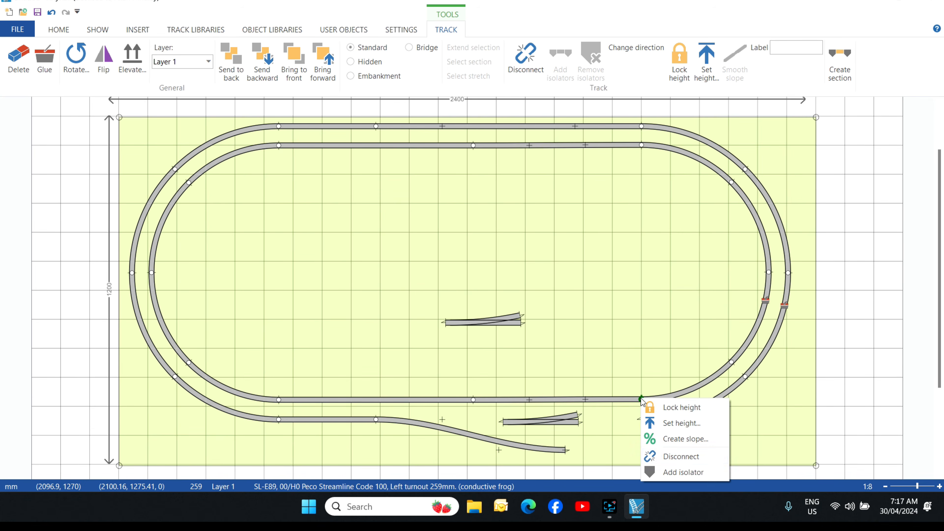
click(685, 457)
drag(641, 398, 570, 349)
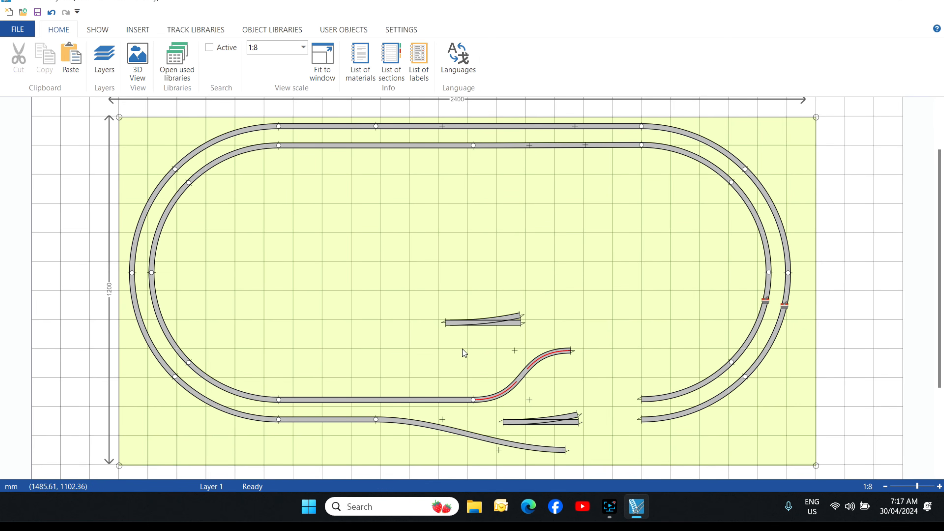
drag(480, 321, 677, 396)
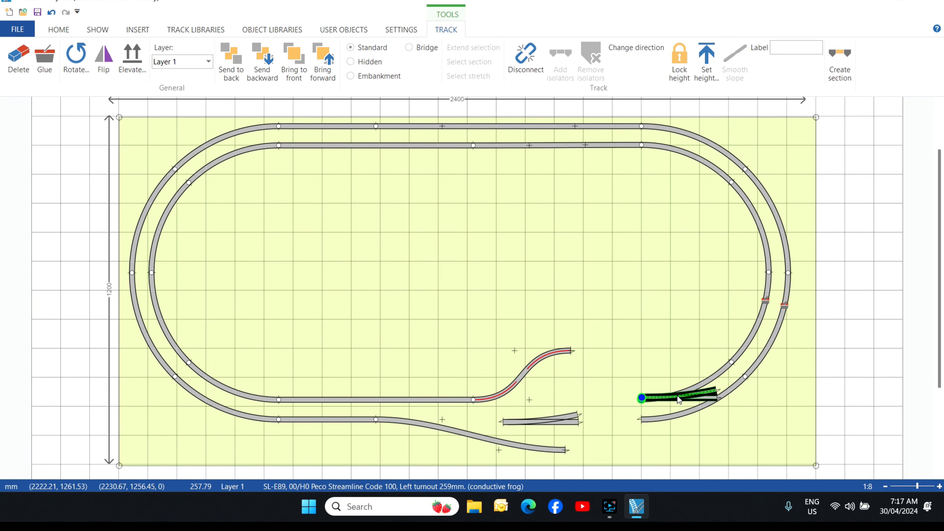
mouse_move(553, 420)
mouse_down()
mouse_move(533, 417)
mouse_move(541, 414)
mouse_up()
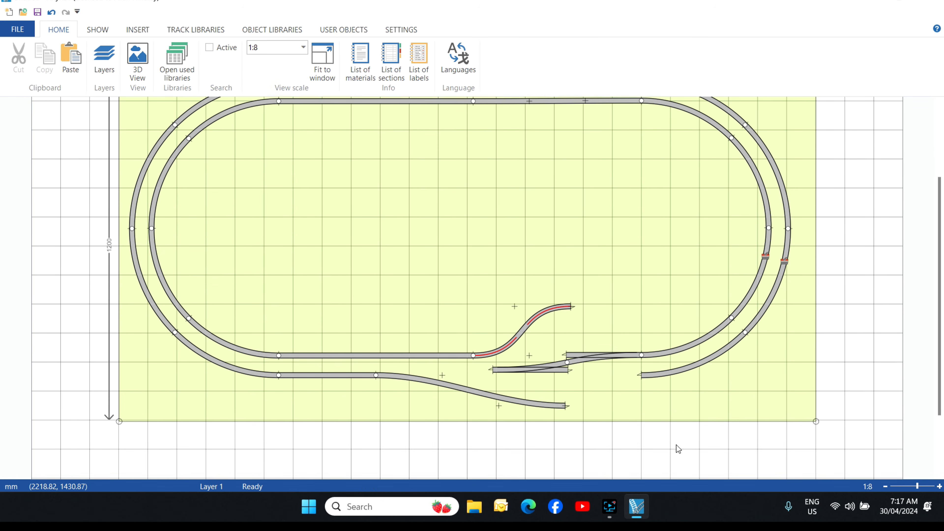
Reconnect the outer flex track to the right-hand curve, and detach the lower turnout and move it below the oval
scroll(678, 449, down, 3)
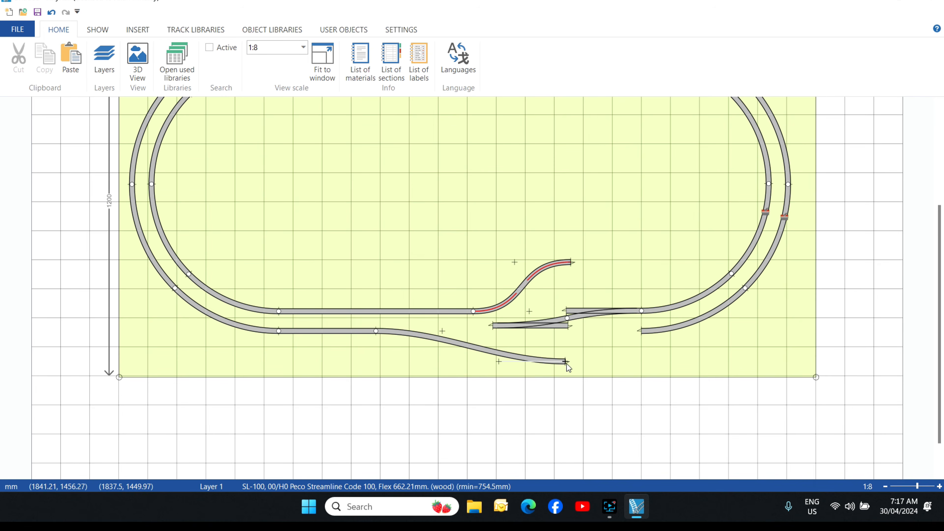
drag(566, 362, 637, 332)
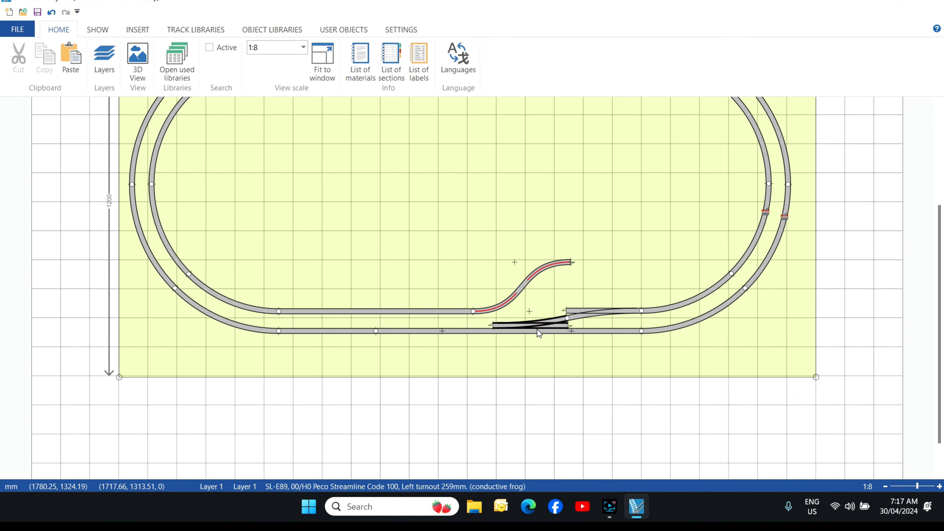
click(568, 318)
right_click(567, 317)
click(596, 374)
drag(545, 326, 521, 371)
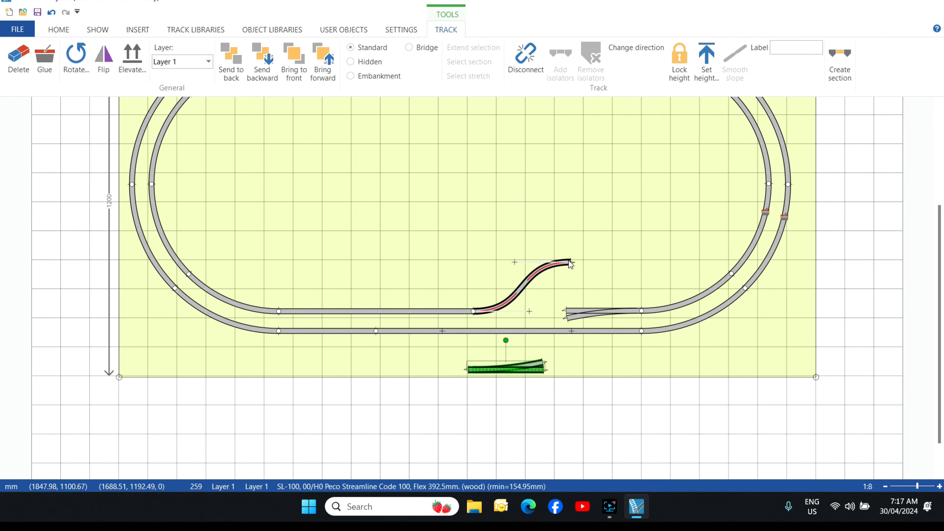
Connect the inner flex track's free end to the straight leg of the turnout on the inner oval and smooth the flex
drag(571, 261, 566, 311)
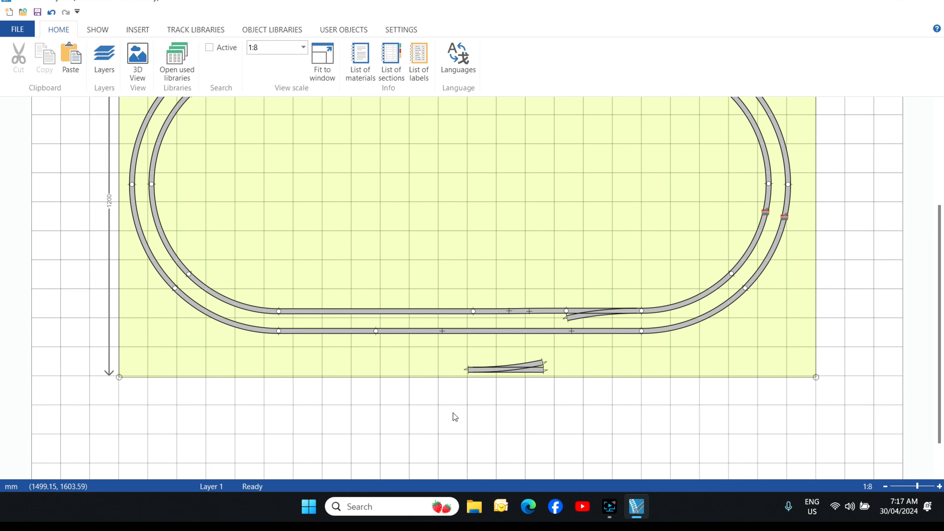
right_click(522, 310)
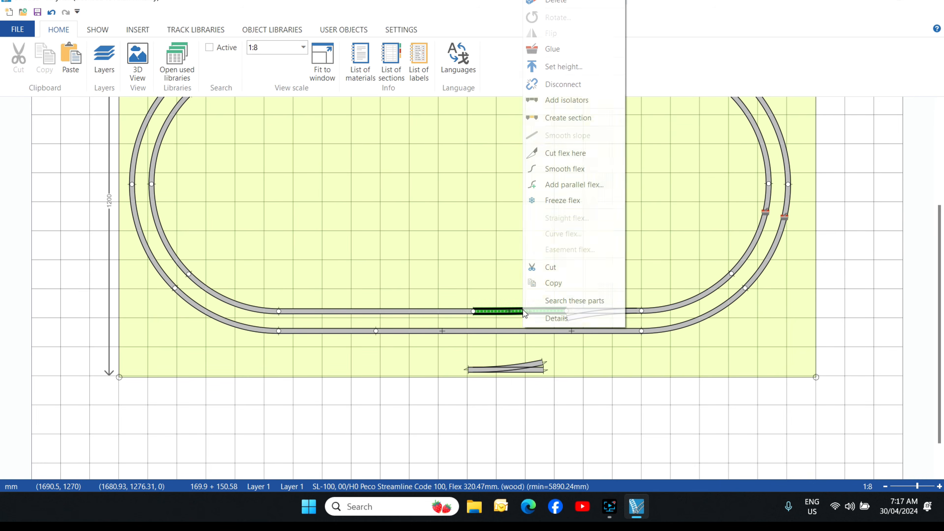
click(576, 173)
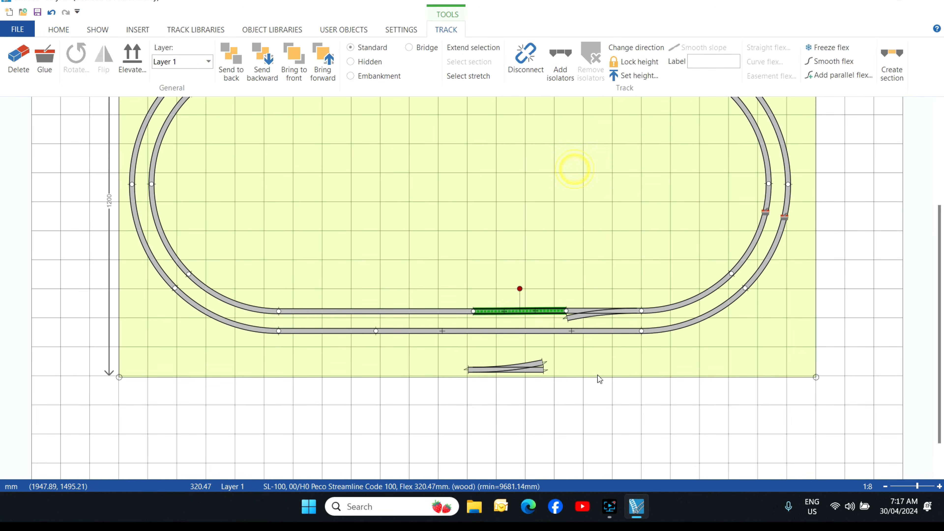
click(602, 360)
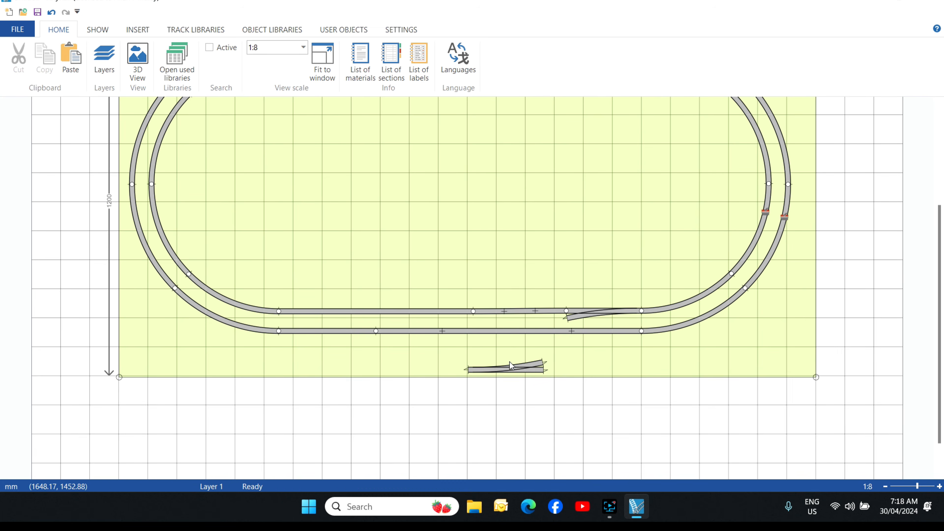
Move the loose SL-E89 turnout onto the outer oval's lower flex track, just left of the inner turnout's diverging leg
drag(517, 367, 522, 329)
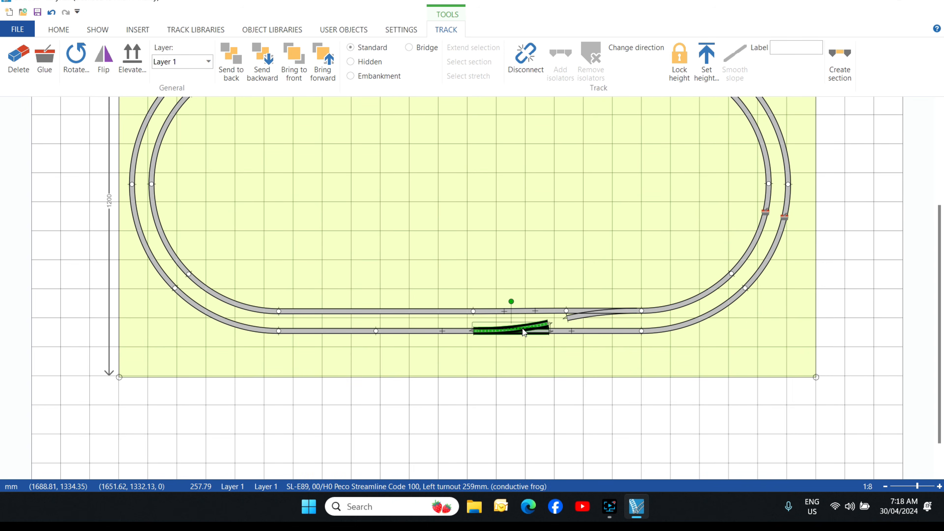
scroll(700, 326, up, 4)
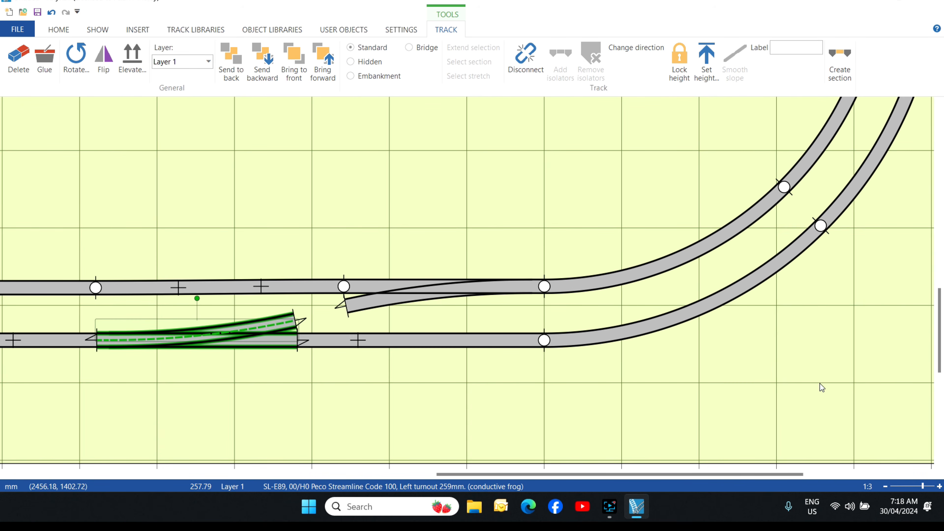
scroll(629, 264, down, 2)
scroll(667, 266, down, 3)
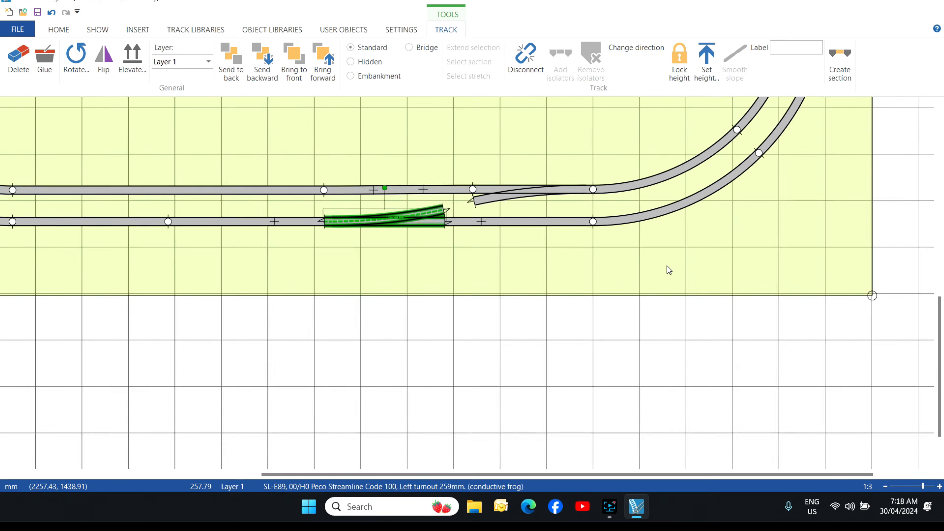
scroll(667, 266, up, 3)
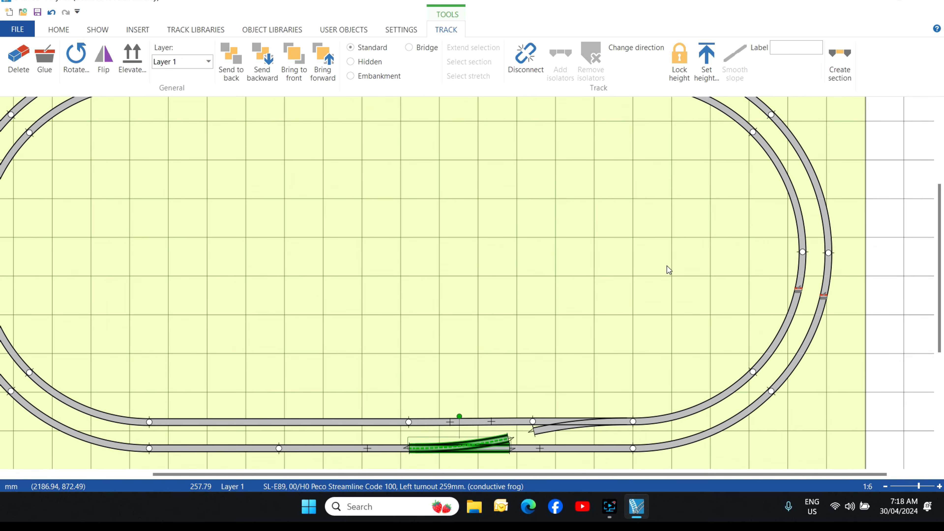
scroll(667, 265, down, 2)
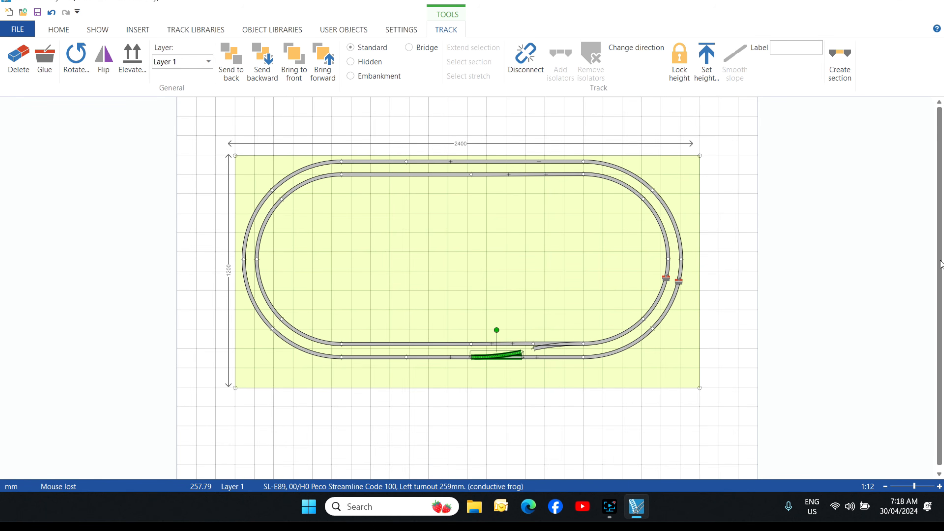
Reopen the used track libraries and move the library window clear of the oval
click(193, 30)
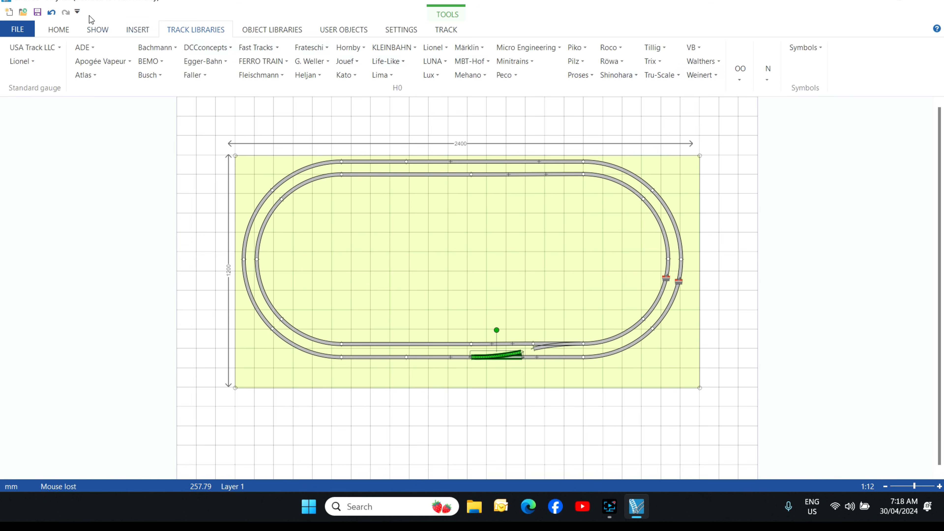
click(57, 32)
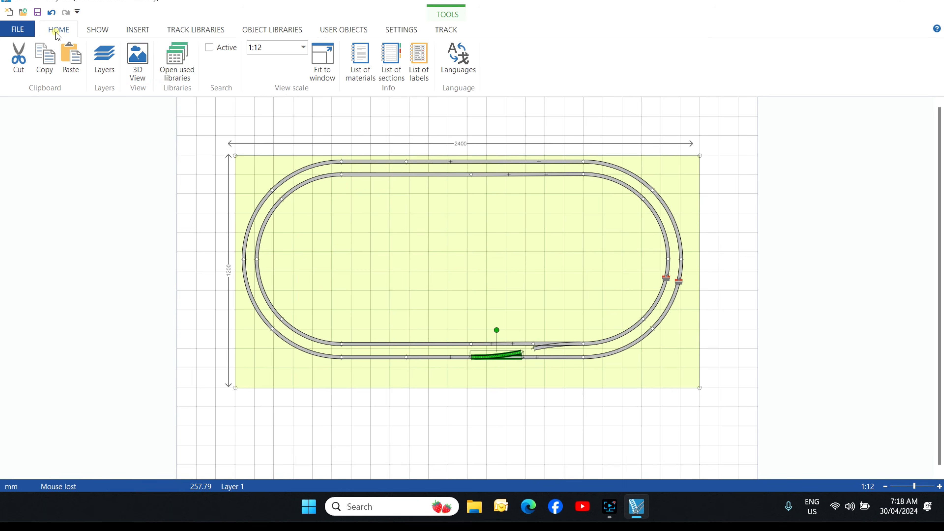
click(176, 76)
drag(283, 145, 135, 152)
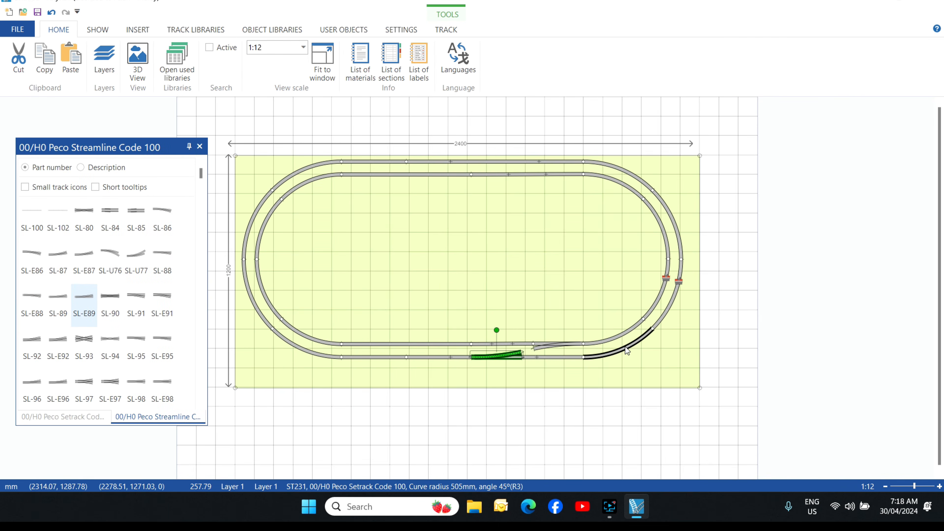
Bridge the diverging legs of the two turnouts with a short straight from the Peco Setrack library, aligning the lower turnout to it
scroll(628, 346, up, 5)
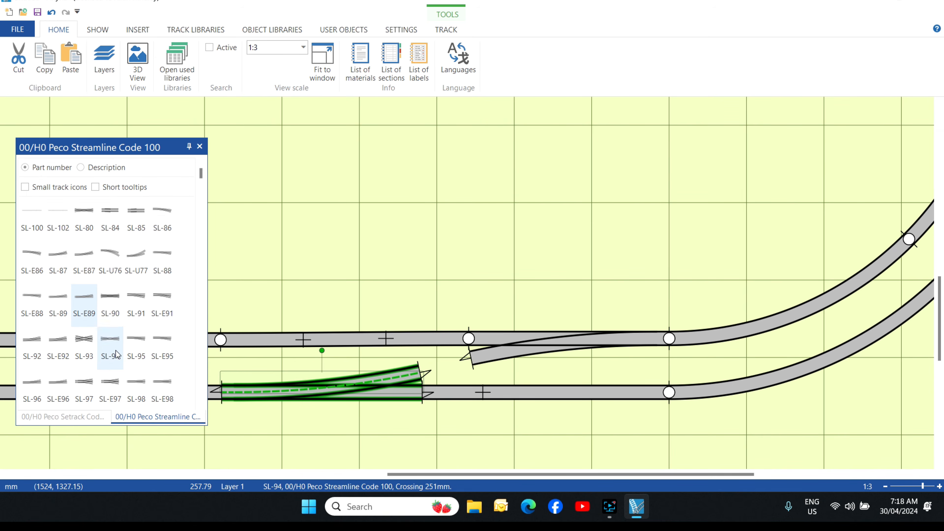
click(91, 419)
drag(87, 220, 440, 364)
drag(388, 379, 377, 382)
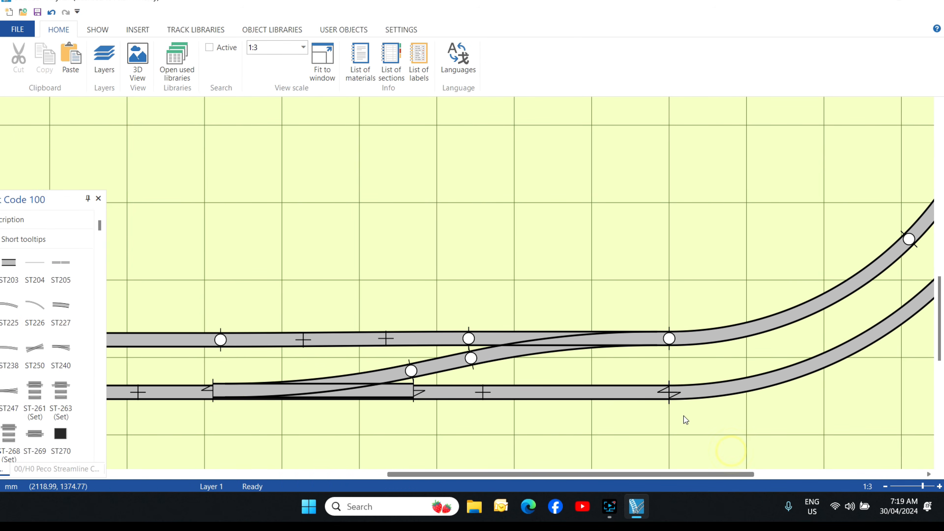
Connect the outer flex to the lower turnout's toe, and fill the gap to the outer right curve with a copy of the inner flex
drag(670, 393, 162, 399)
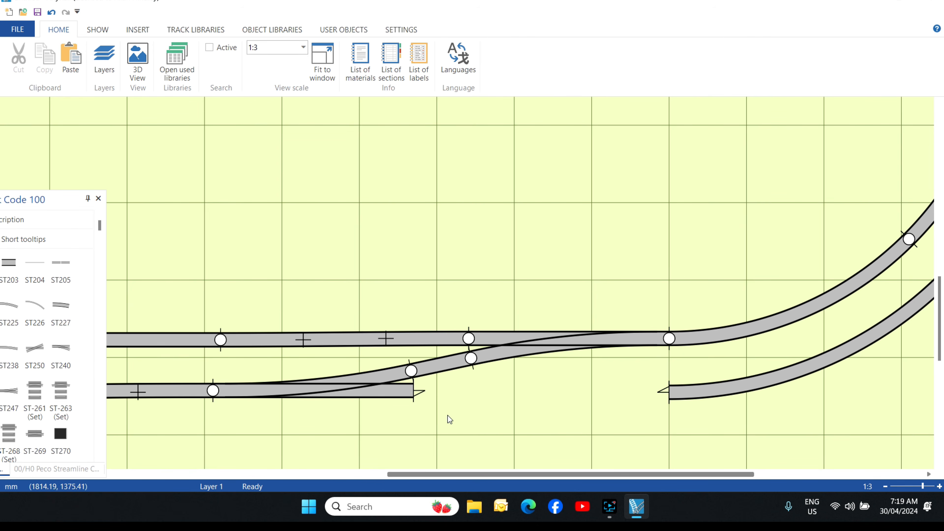
right_click(365, 339)
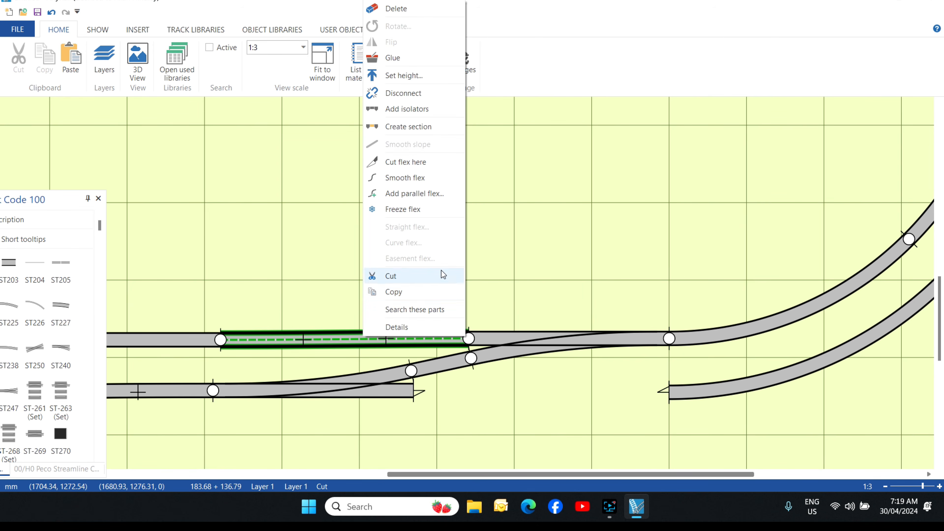
click(411, 294)
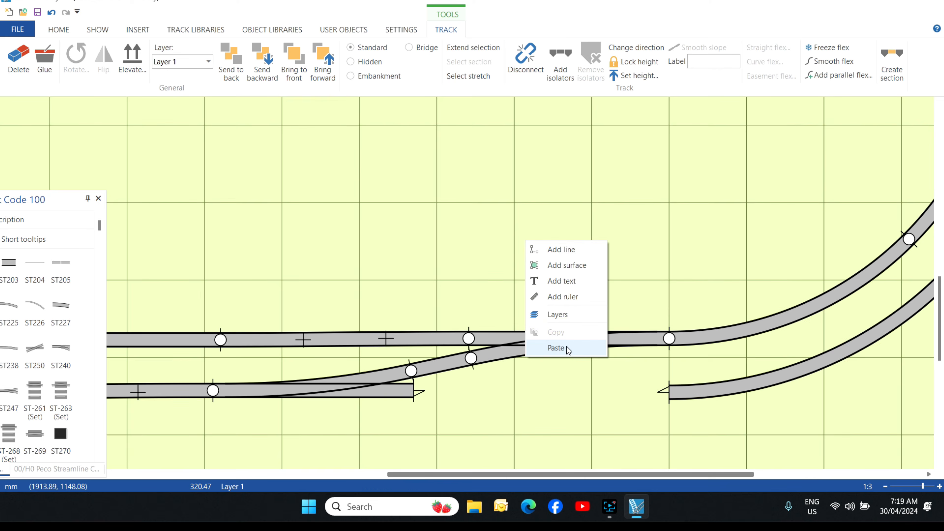
click(567, 347)
drag(538, 244, 554, 392)
drag(661, 386, 666, 388)
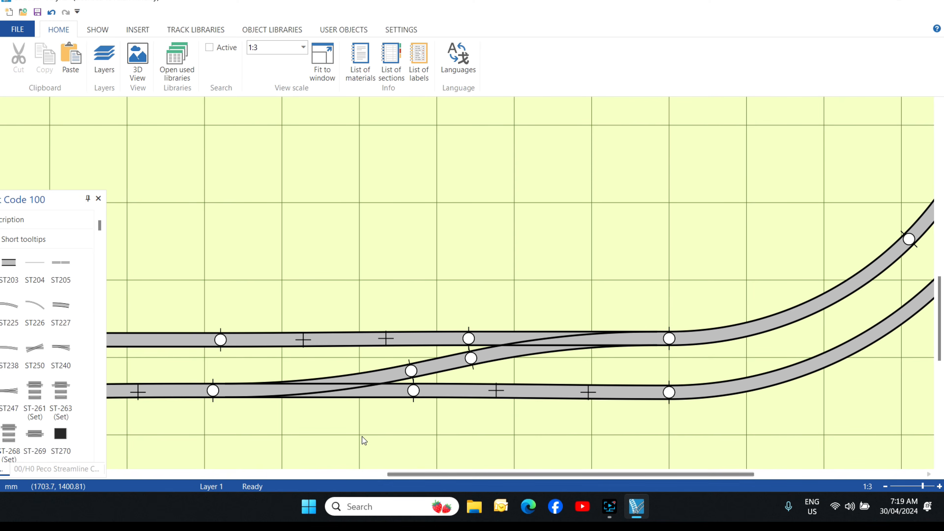
Disconnect the outer oval's flex piece just left of the lower turnout, move it clear of the track and delete it
scroll(361, 437, down, 2)
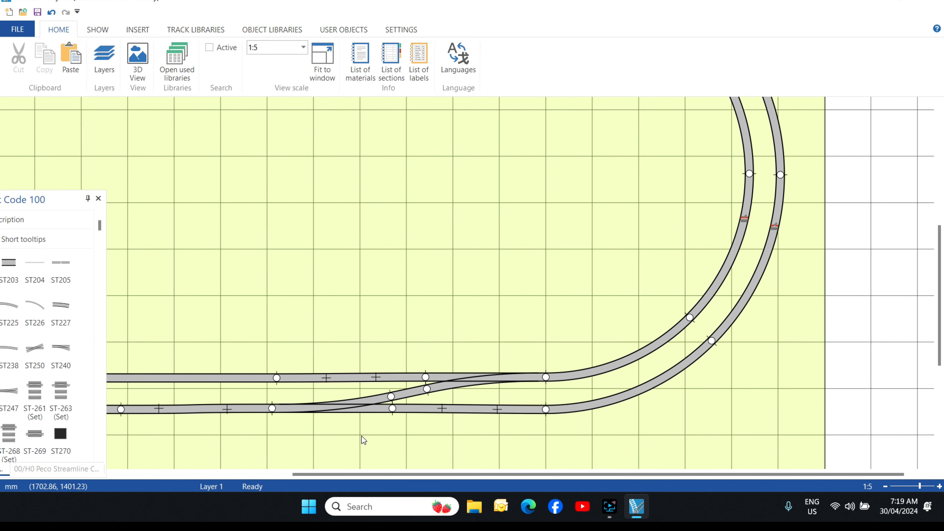
drag(452, 476, 274, 496)
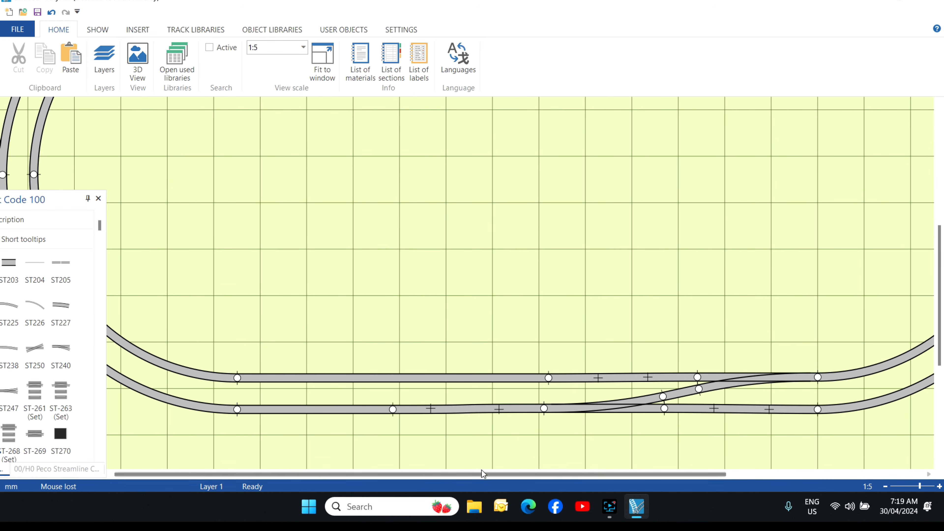
click(466, 410)
right_click(465, 411)
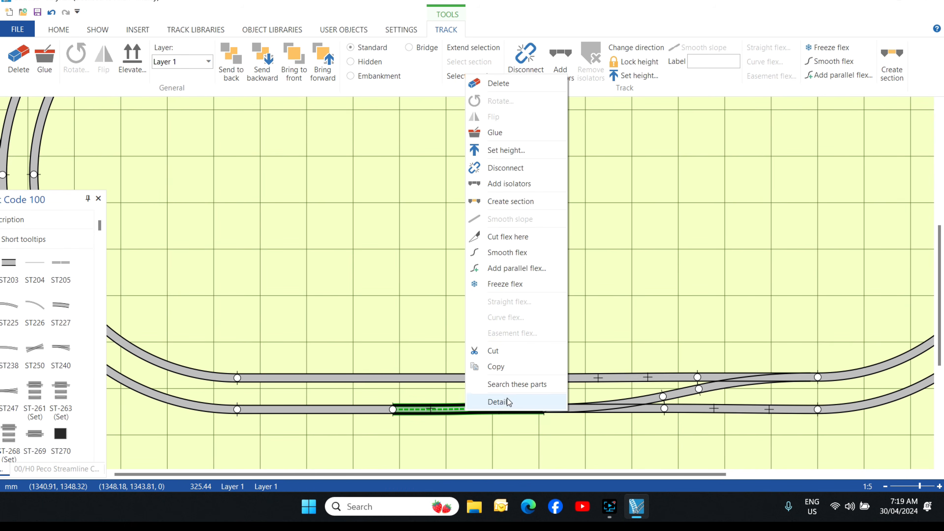
click(522, 168)
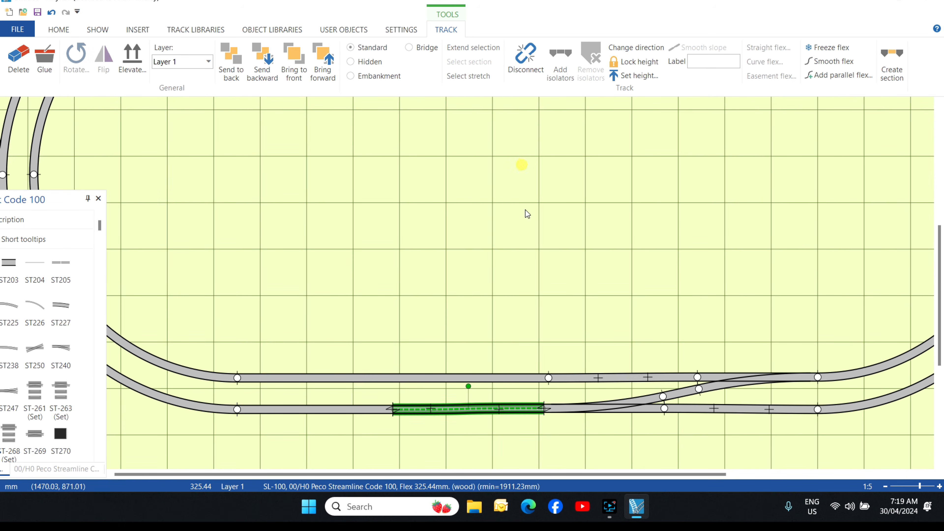
drag(476, 407, 478, 308)
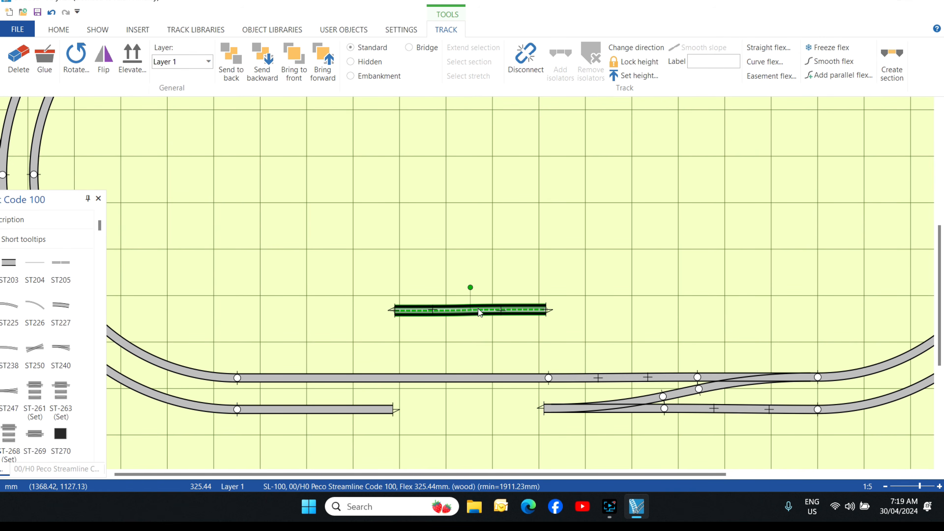
key(Delete)
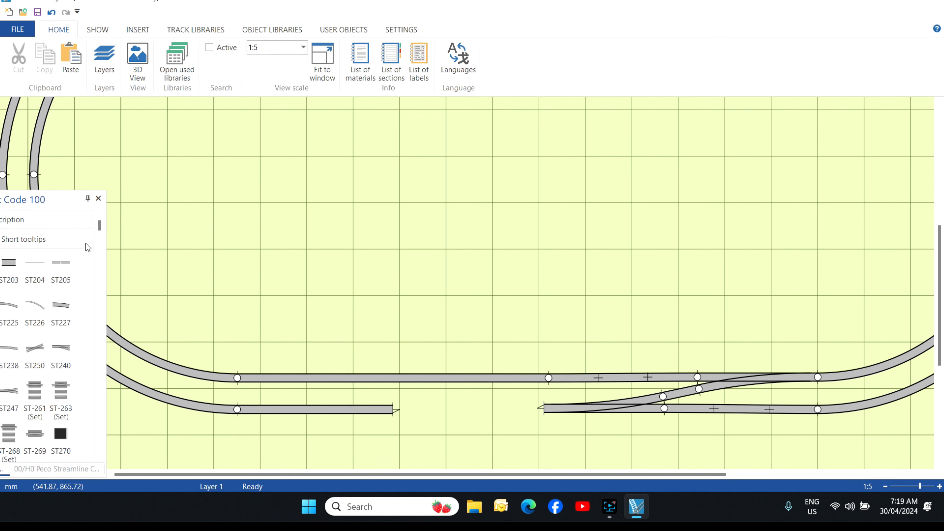
Place a new SL-100 flex from the Peco Streamline library just below the gap, with its left end aligned to the gap's left edge
drag(53, 200, 254, 164)
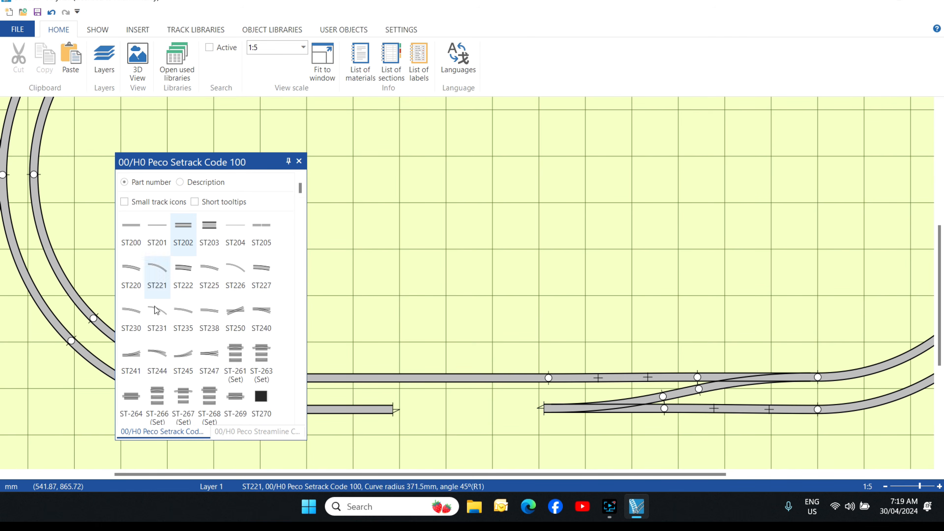
click(262, 432)
click(124, 235)
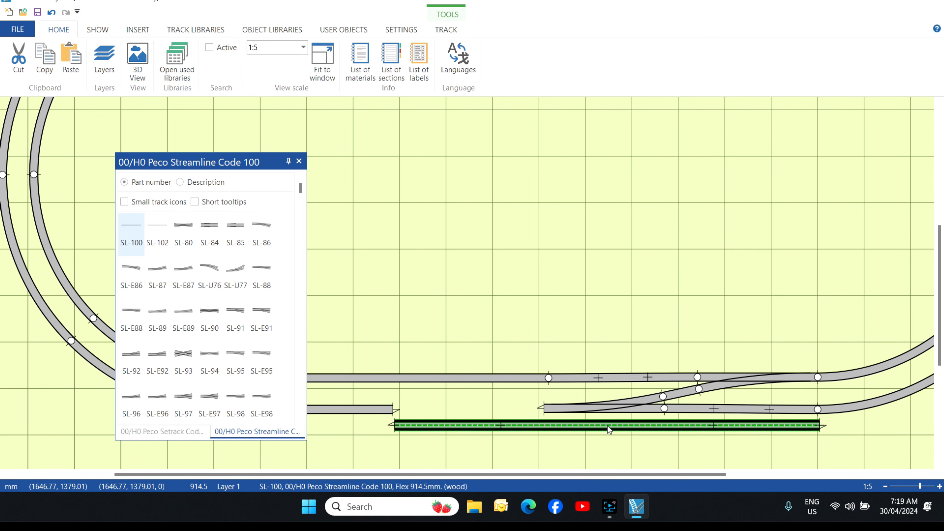
click(605, 423)
scroll(387, 308, up, 3)
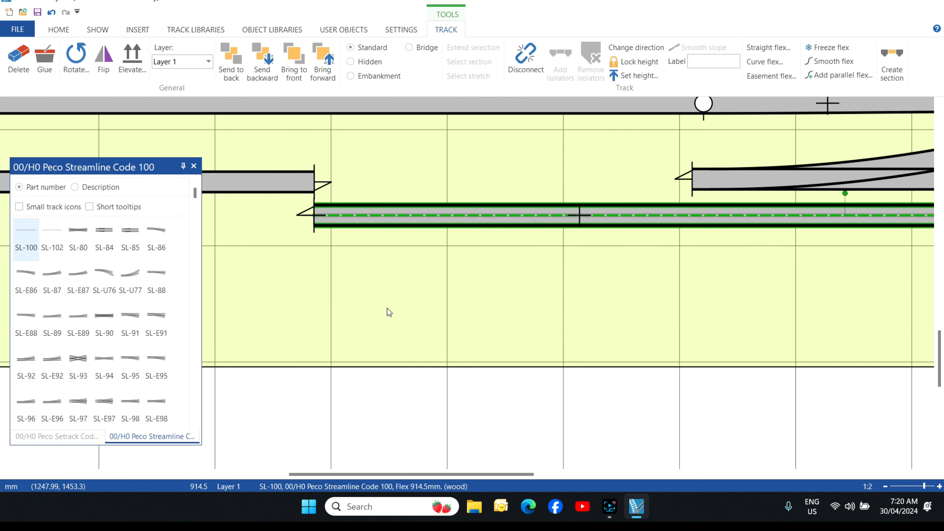
click(373, 209)
drag(374, 208, 374, 211)
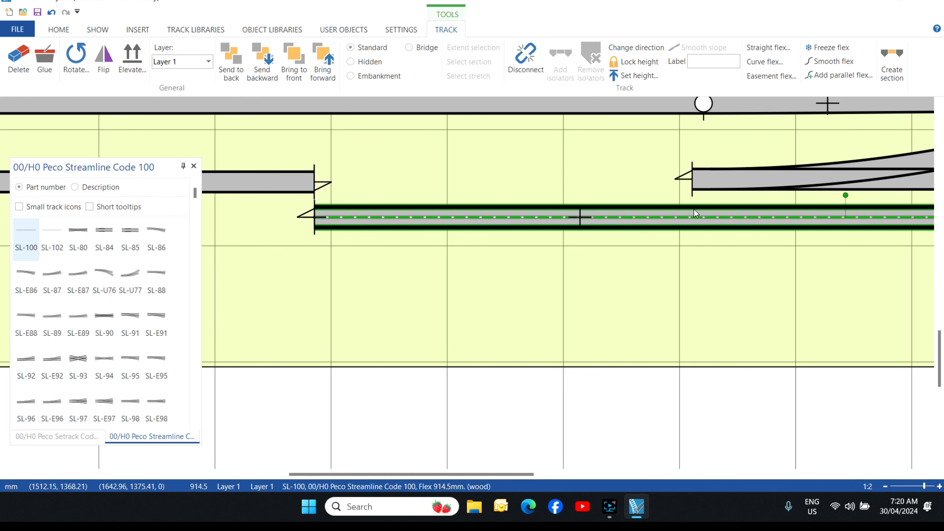
Cut the new flex level with the lower turnout's toe, detach the cut piece and fit it into the gap
right_click(694, 209)
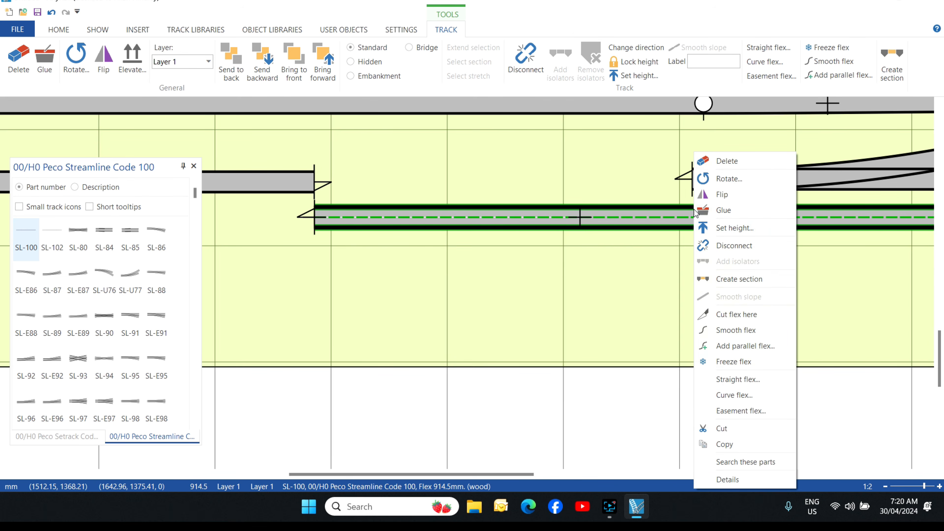
click(751, 317)
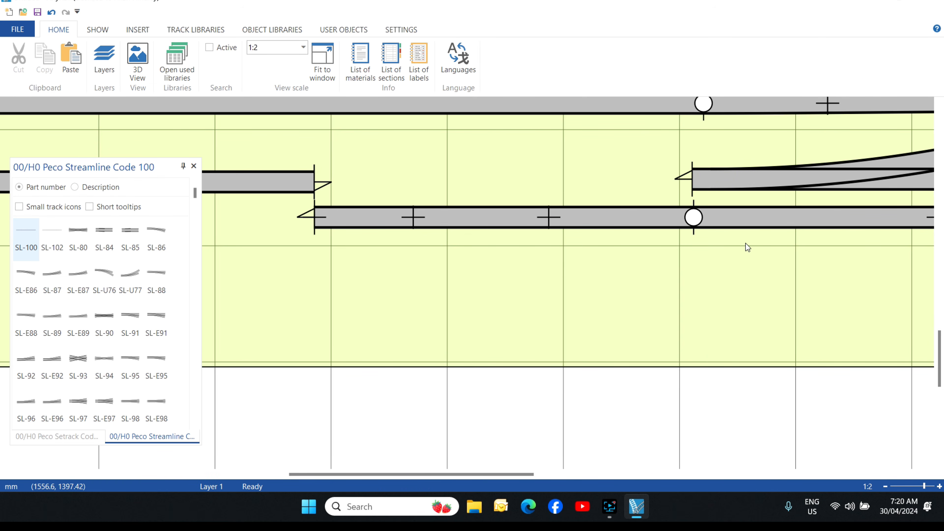
right_click(694, 217)
click(734, 272)
drag(596, 223, 595, 267)
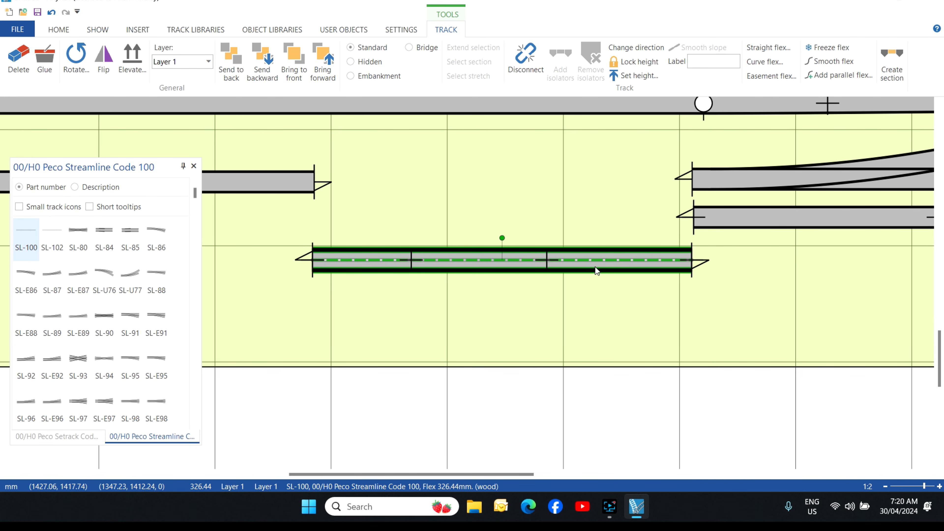
drag(595, 267, 593, 187)
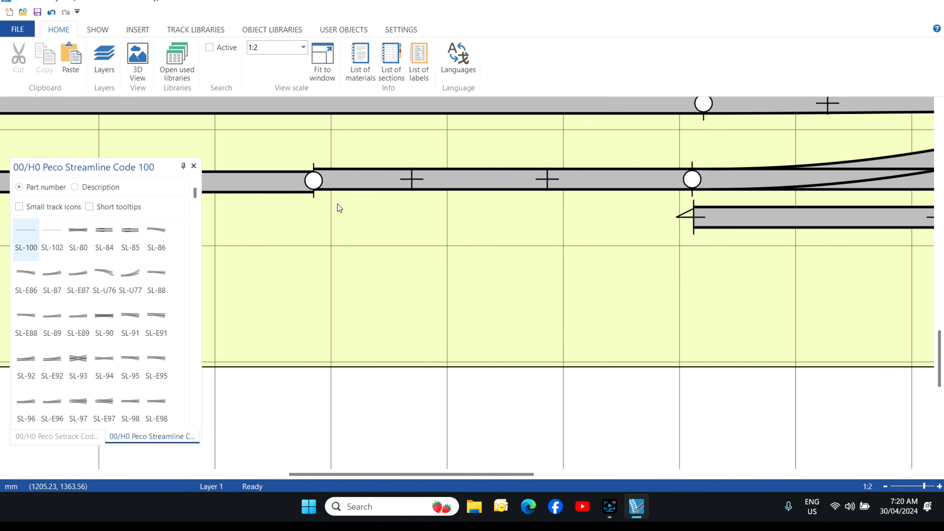
Disconnect the newly fitted flex left of the lower turnout and move it below the outer track
click(315, 181)
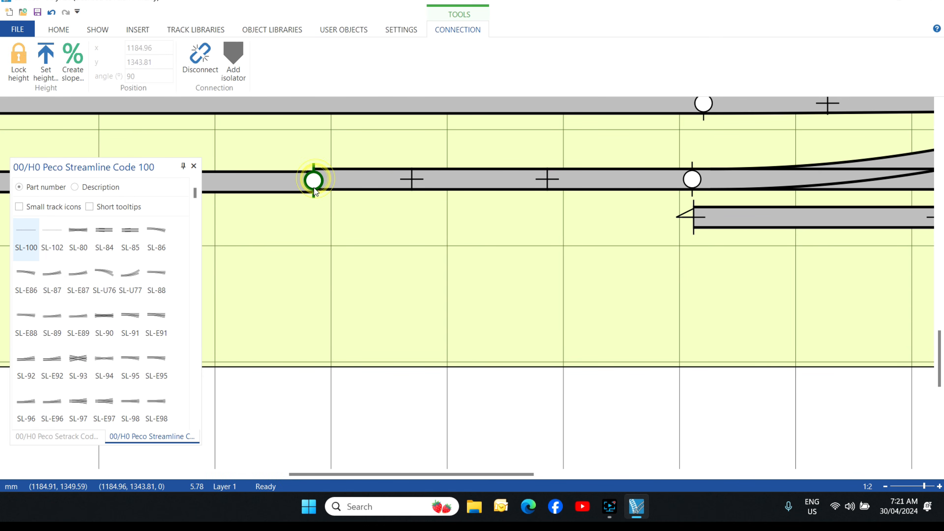
right_click(313, 181)
click(494, 183)
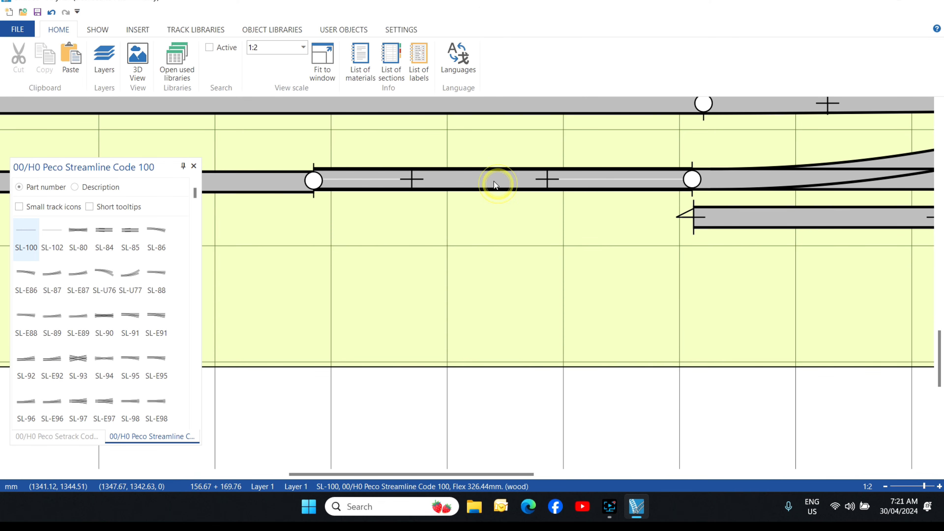
scroll(494, 181, down, 1)
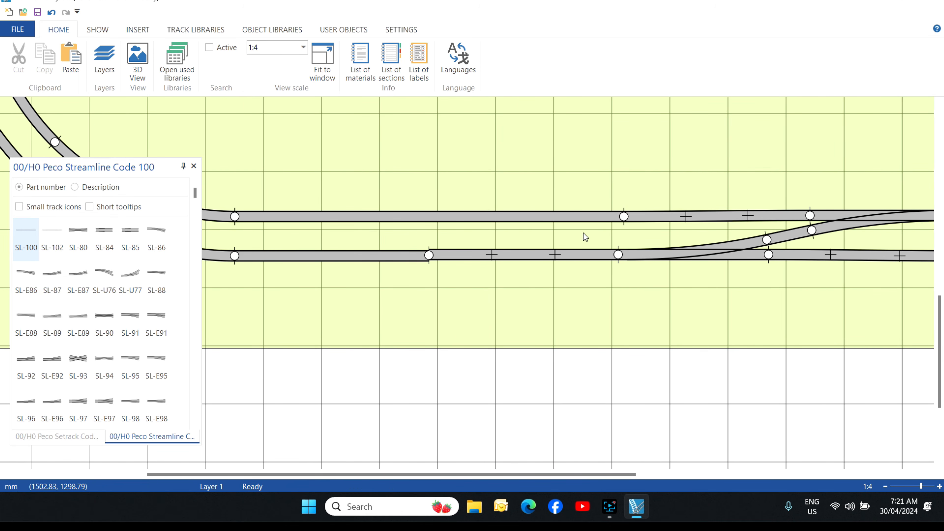
click(554, 256)
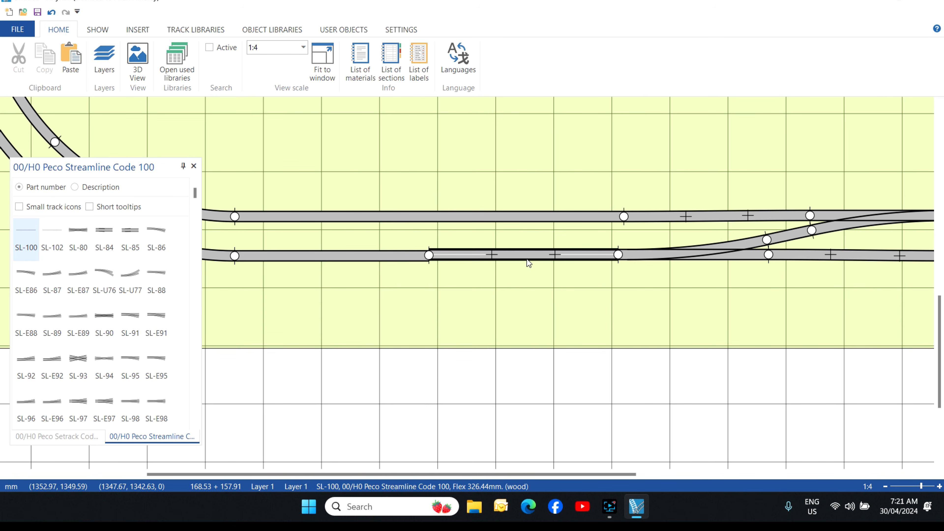
click(527, 260)
right_click(527, 259)
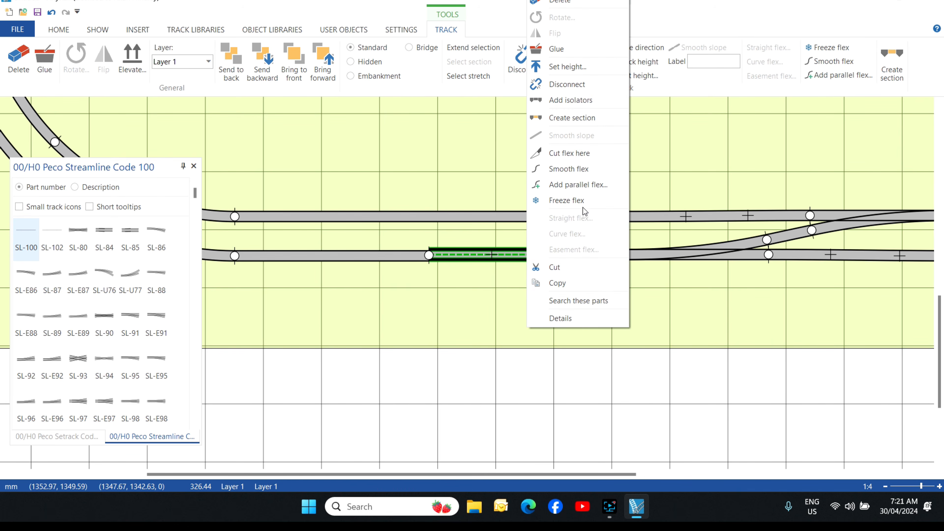
click(569, 85)
click(519, 255)
drag(519, 257, 517, 324)
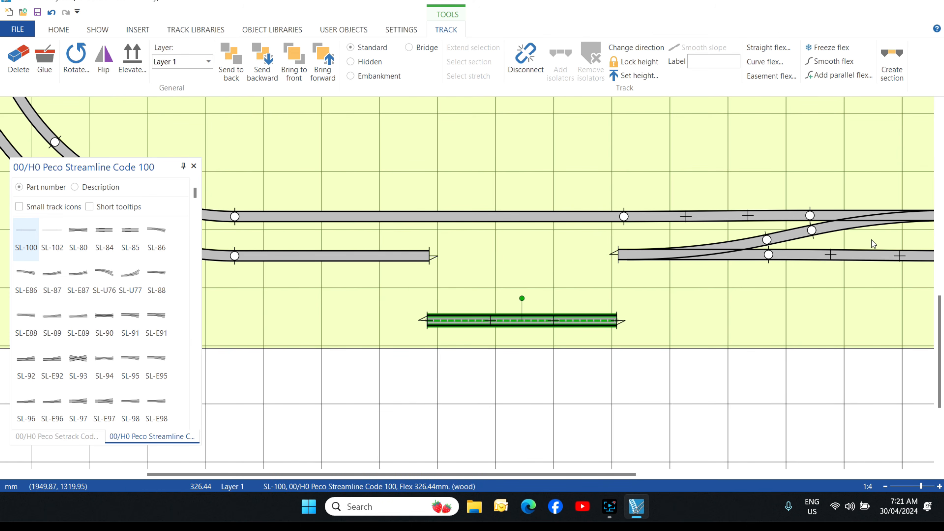
Delete the ST202 straight between the diverging legs, and disconnect the outer flex from the lower turnout's straight leg, pulling its end clear
click(790, 233)
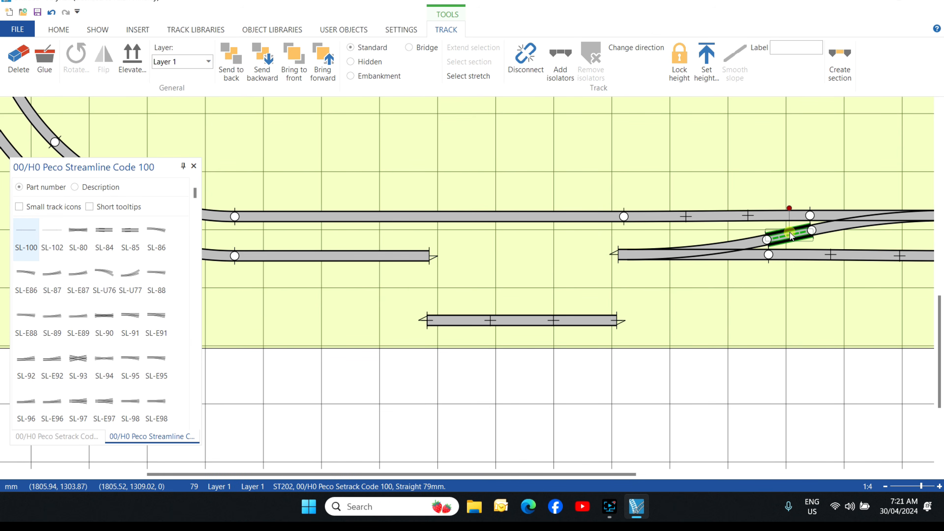
key(Delete)
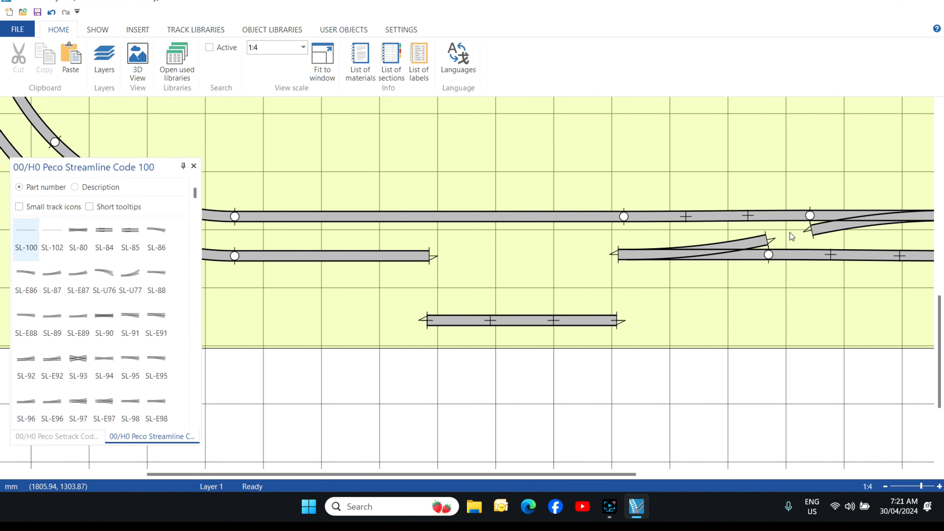
click(768, 255)
right_click(768, 255)
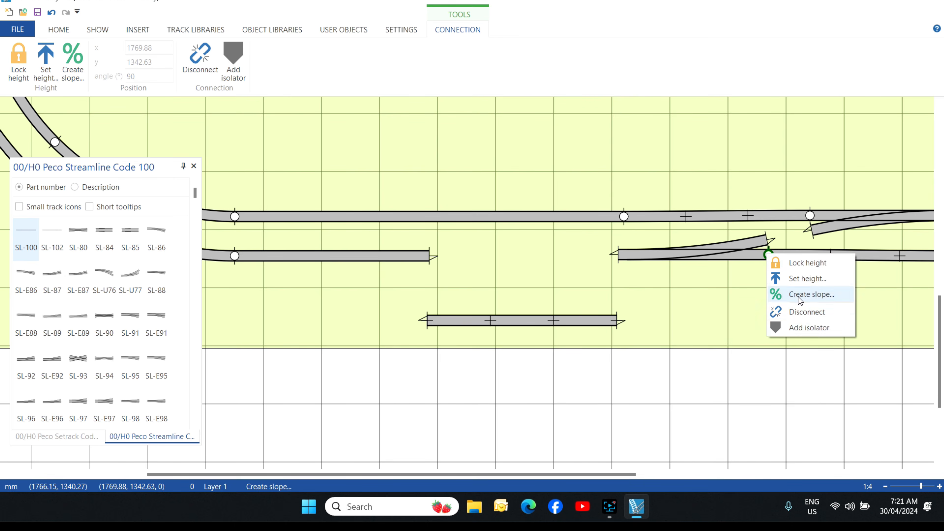
click(804, 313)
drag(767, 255, 805, 317)
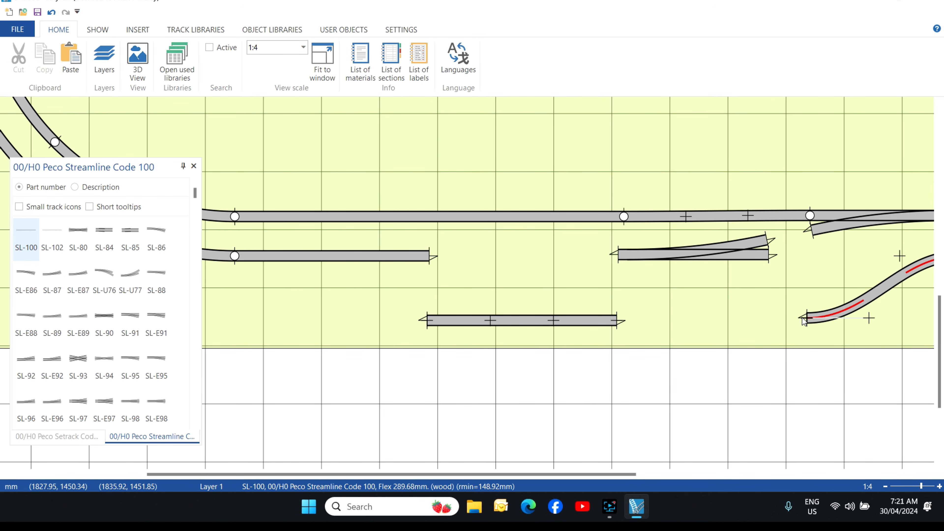
Move the lower turnout aside, reattach the cut flex to the outer straight, and join the turnout's toe to the flex's free end
drag(664, 256, 677, 290)
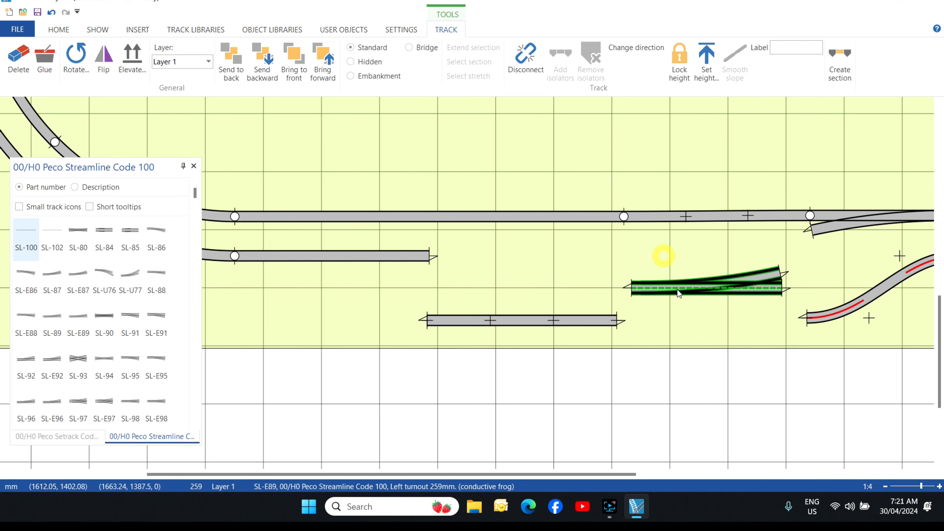
drag(469, 315, 474, 251)
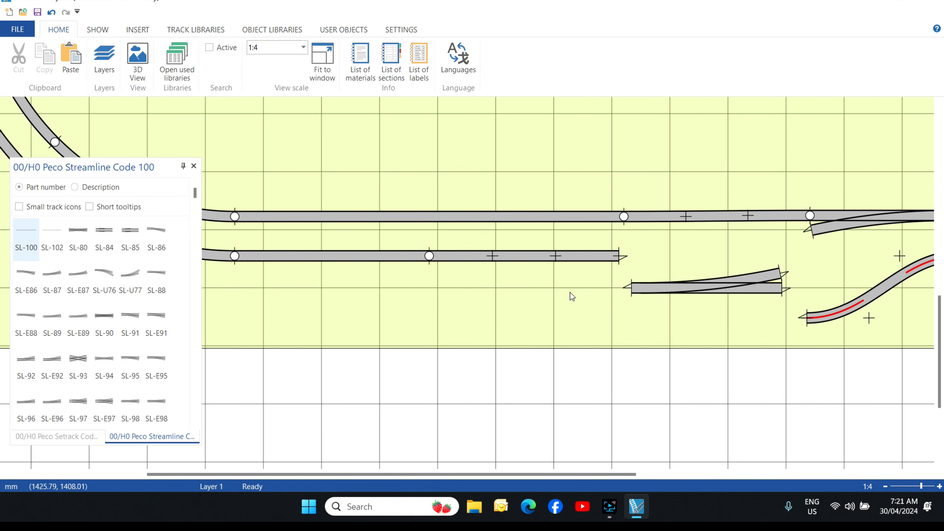
drag(651, 287, 641, 255)
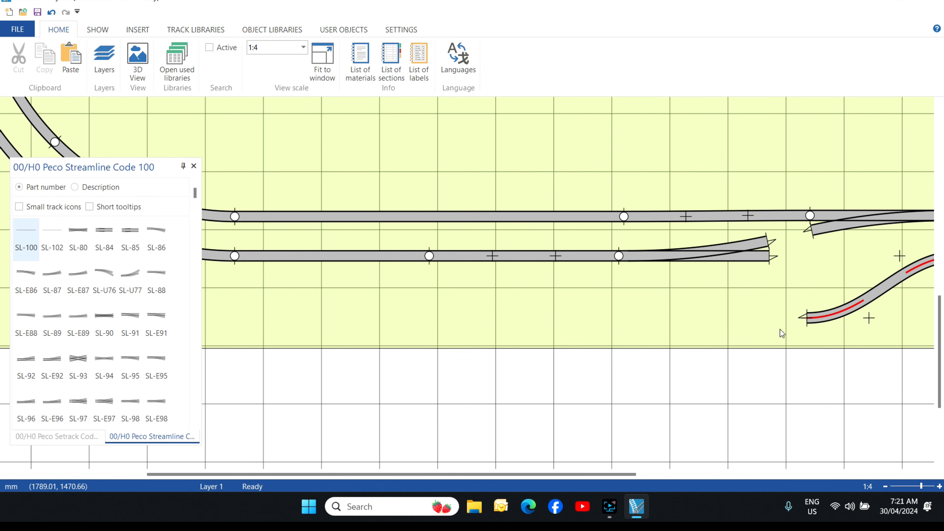
Paste a copy of the flex, connect its ends to the two turnouts' diverging legs, and smooth it
right_click(706, 172)
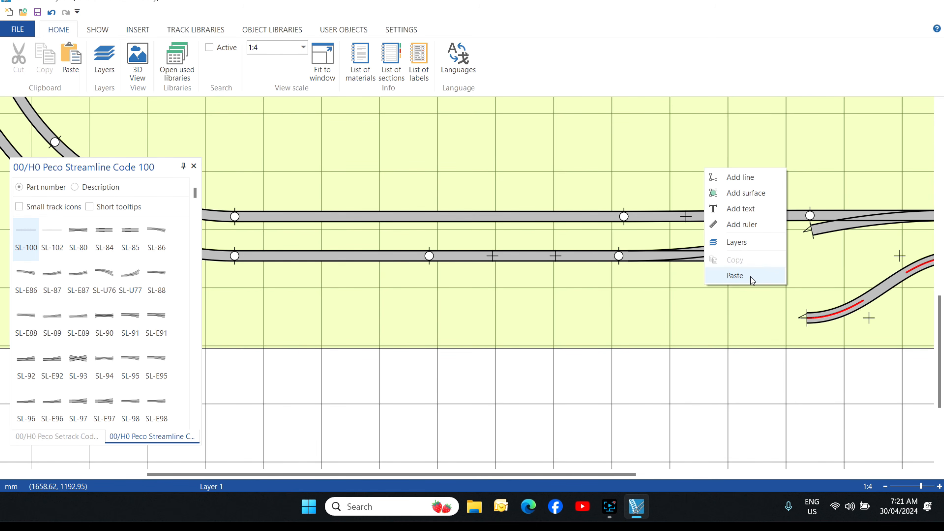
click(735, 275)
drag(801, 171, 811, 229)
drag(611, 168, 787, 235)
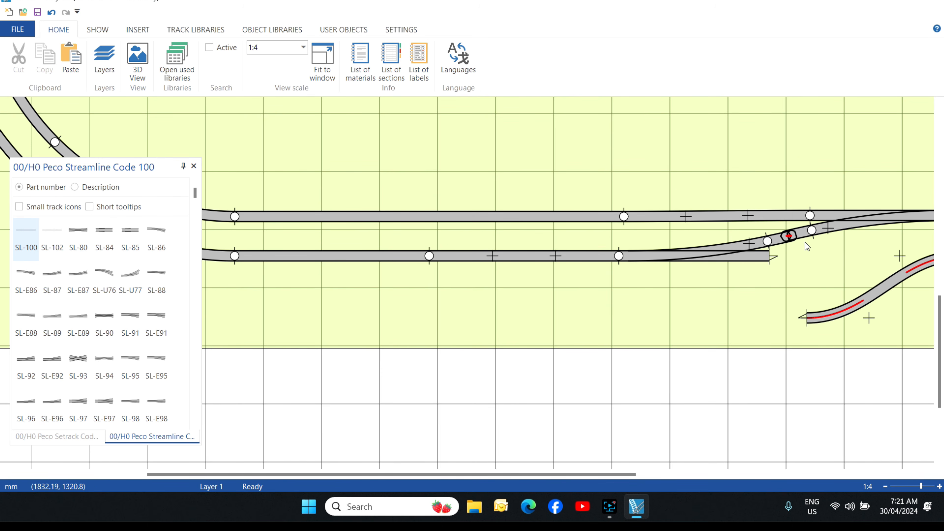
right_click(799, 235)
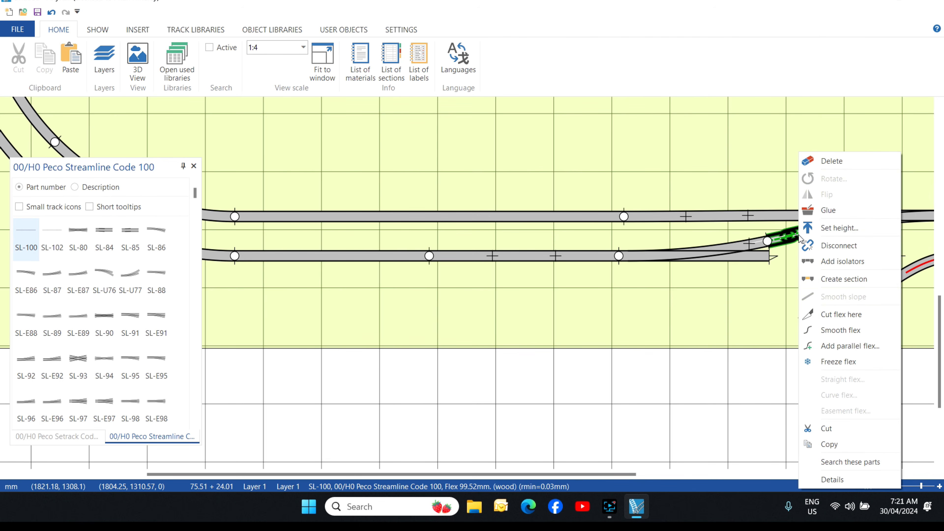
click(841, 331)
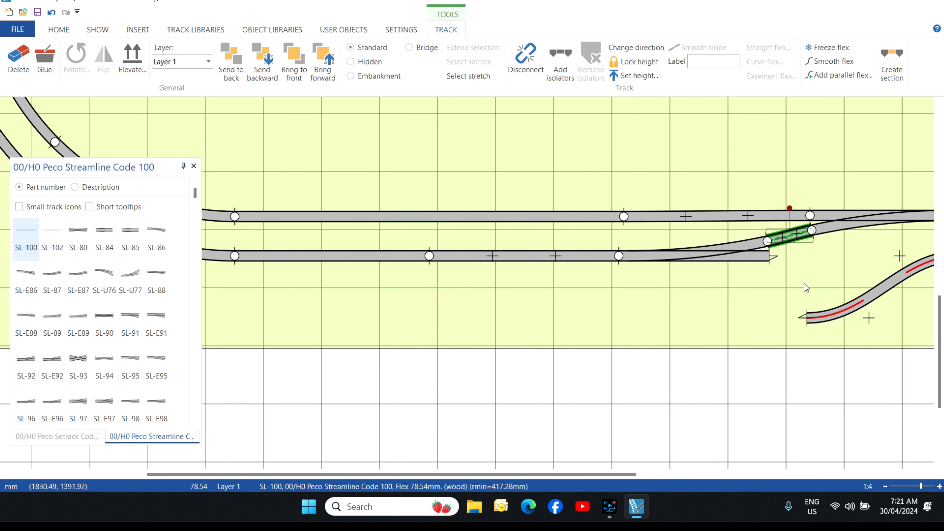
click(789, 240)
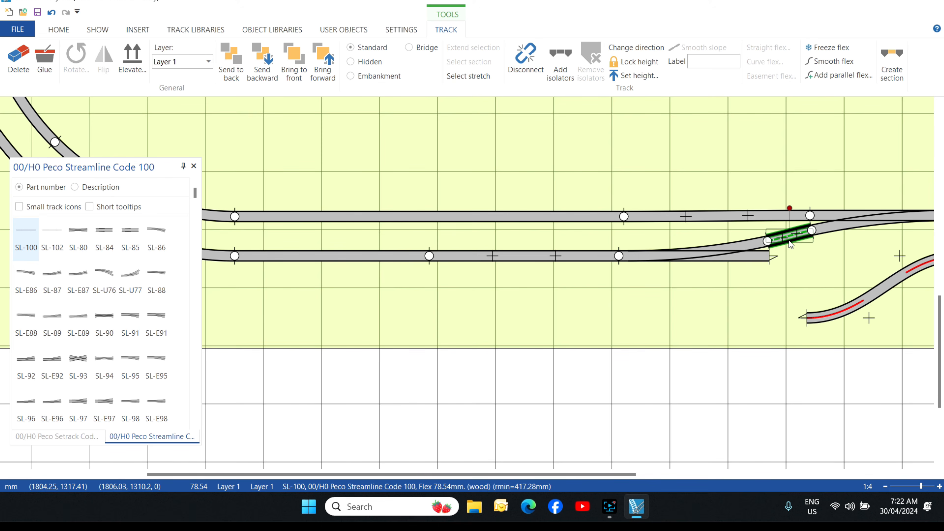
Reconnect the outer loop's loose flex end to the lower turnout's straight leg and smooth the flex
click(56, 437)
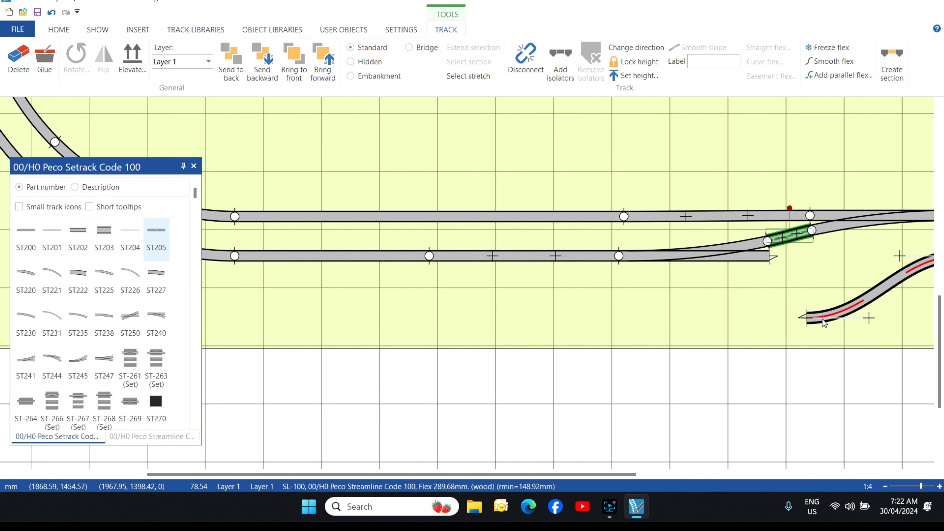
drag(808, 318, 771, 257)
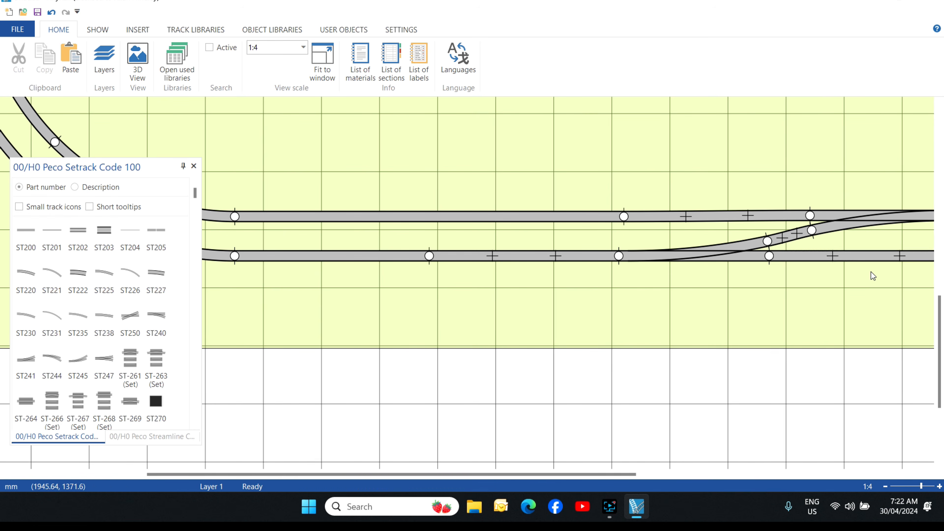
right_click(854, 253)
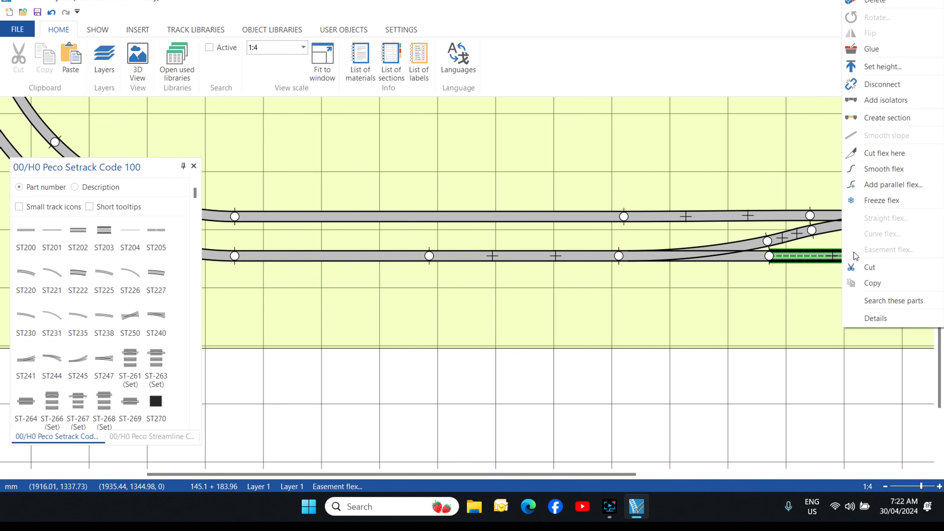
click(899, 172)
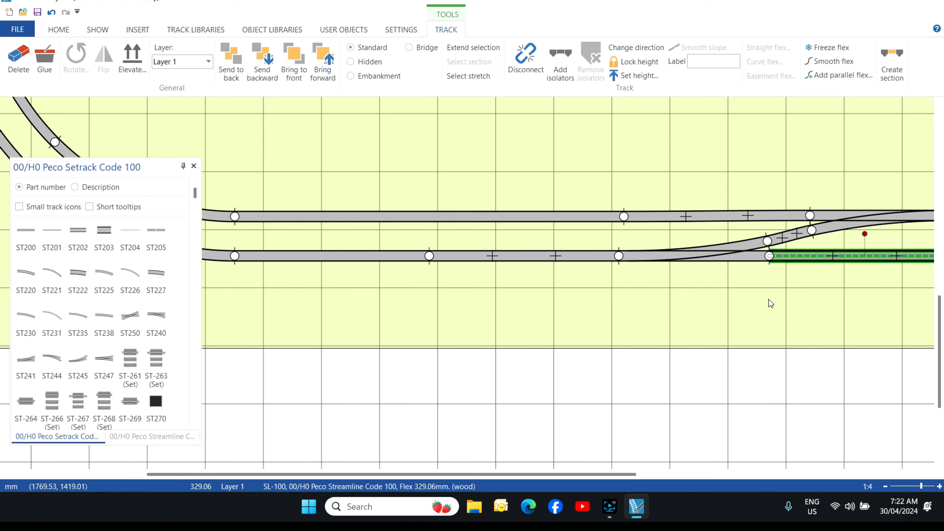
Disconnect the inner loop's flex beside the upper turnout and move it below the baseboard
scroll(767, 299, down, 2)
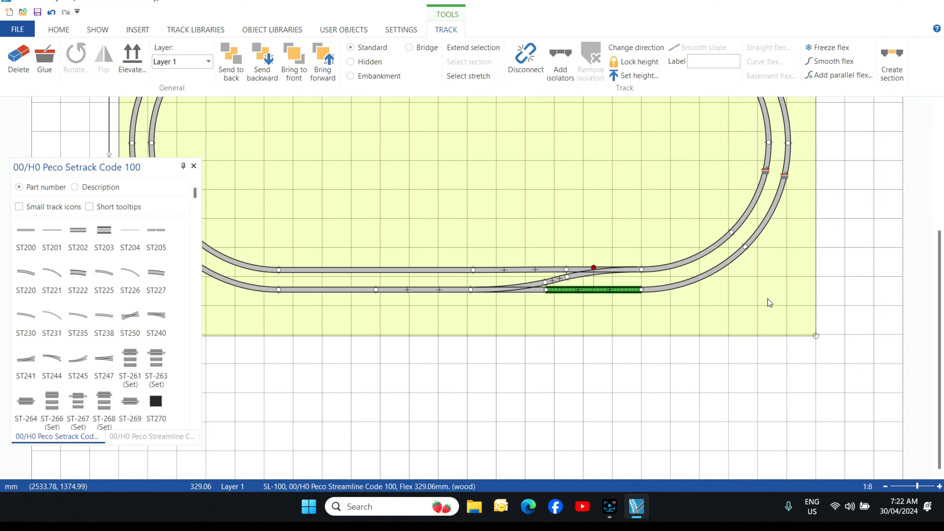
scroll(771, 298, down, 1)
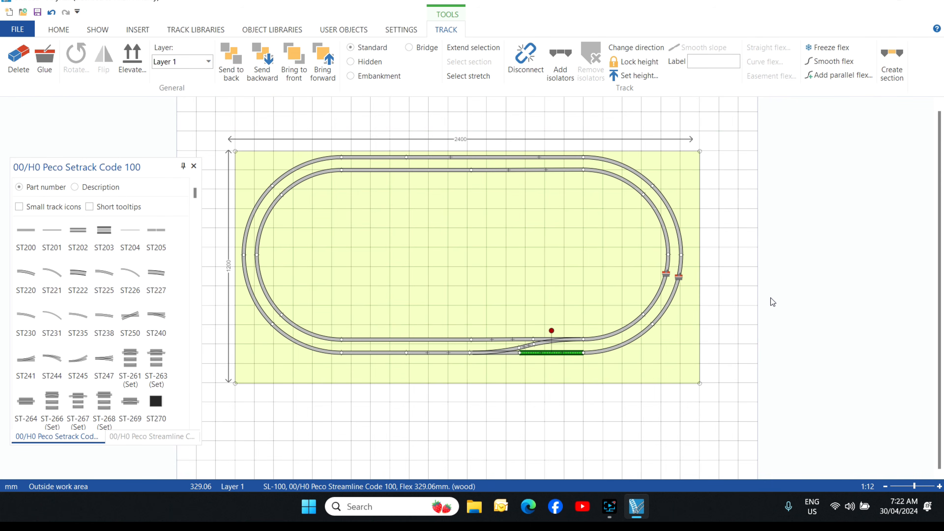
click(518, 342)
right_click(519, 341)
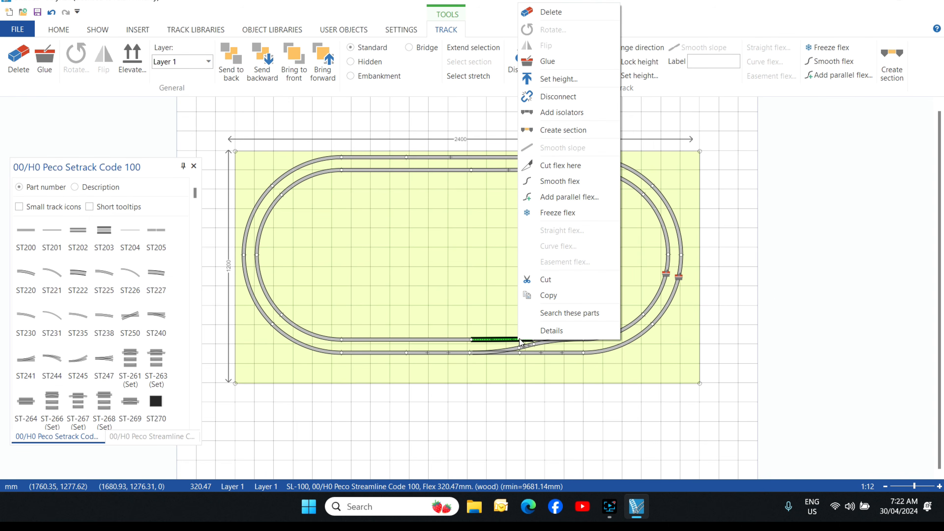
click(567, 98)
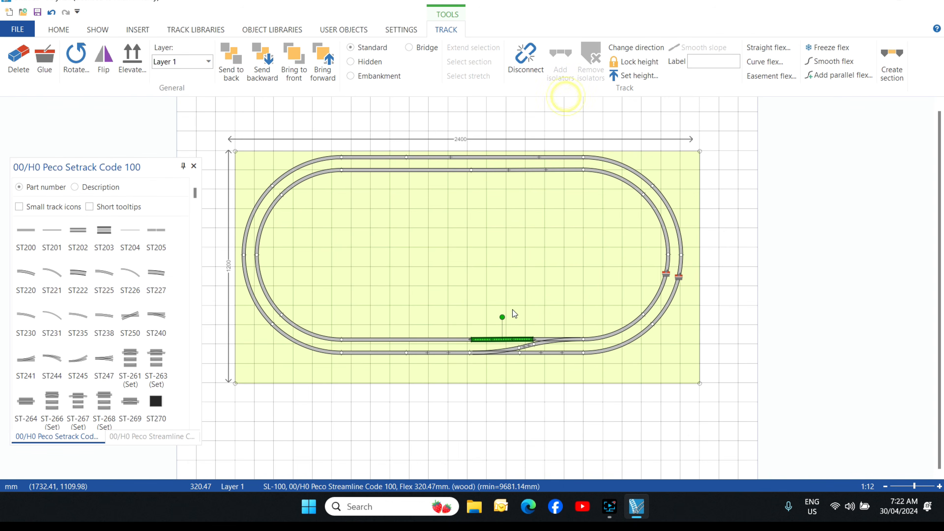
drag(501, 340, 469, 403)
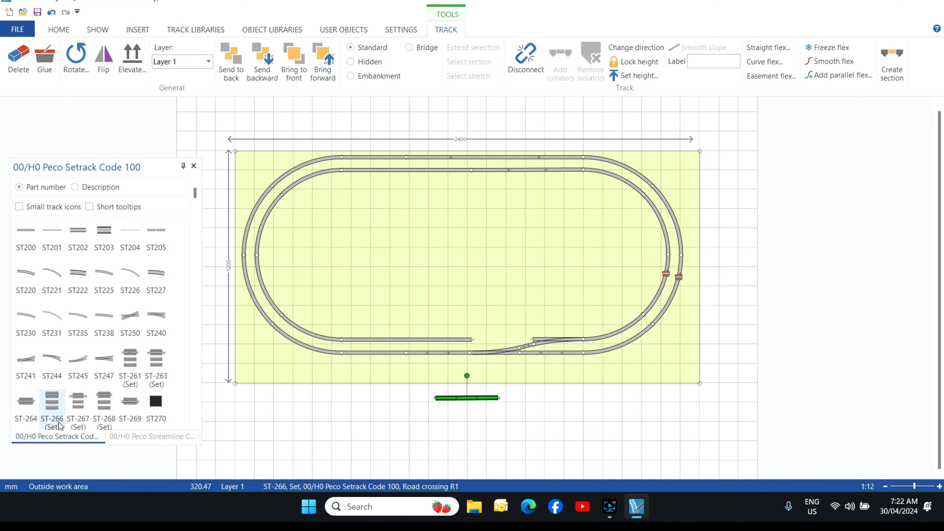
Attach an SL-91 turnout to the upper turnout's straight leg, then close the inner-loop gap with the detached flex and smooth it
click(152, 437)
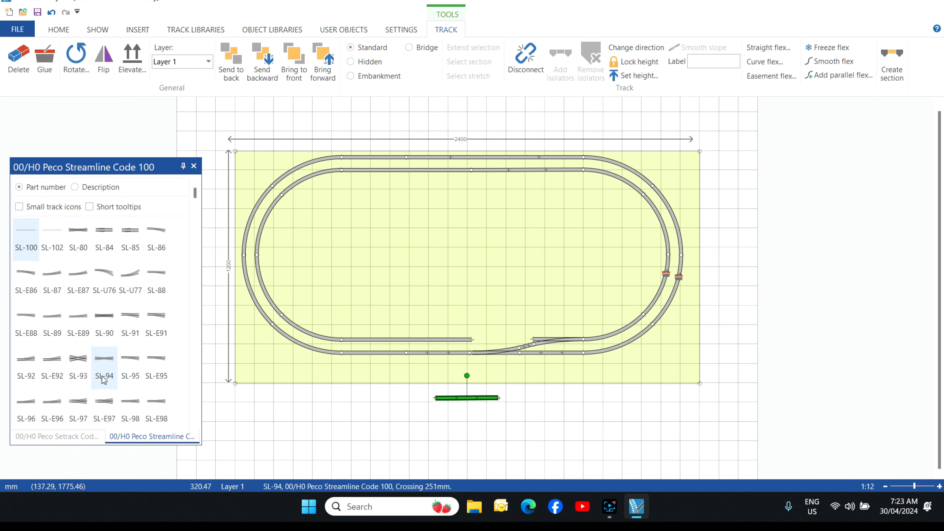
drag(131, 317, 554, 346)
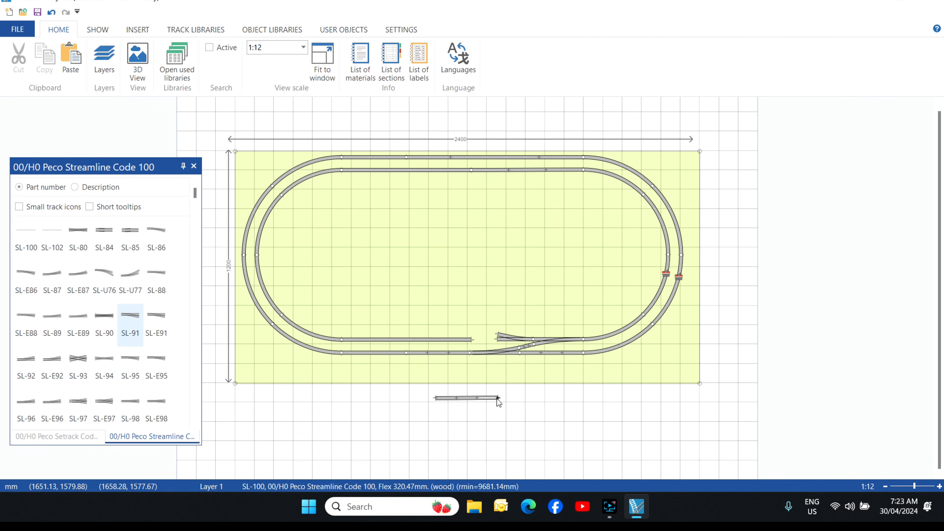
drag(497, 398, 498, 339)
drag(436, 397, 472, 339)
click(486, 339)
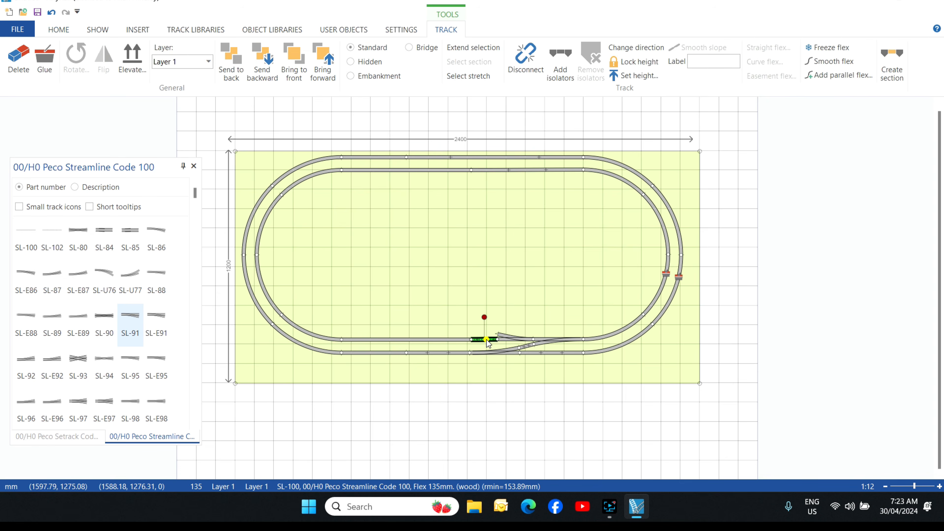
right_click(486, 340)
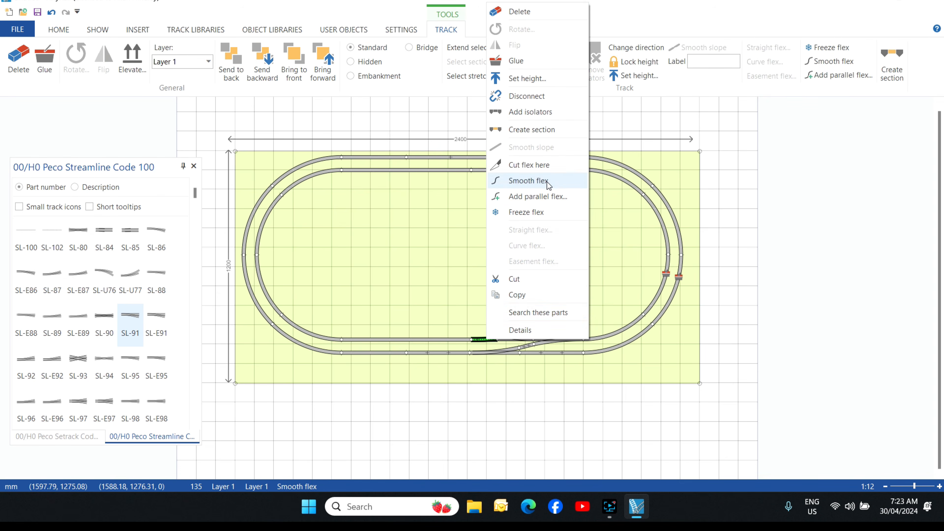
click(524, 181)
click(541, 414)
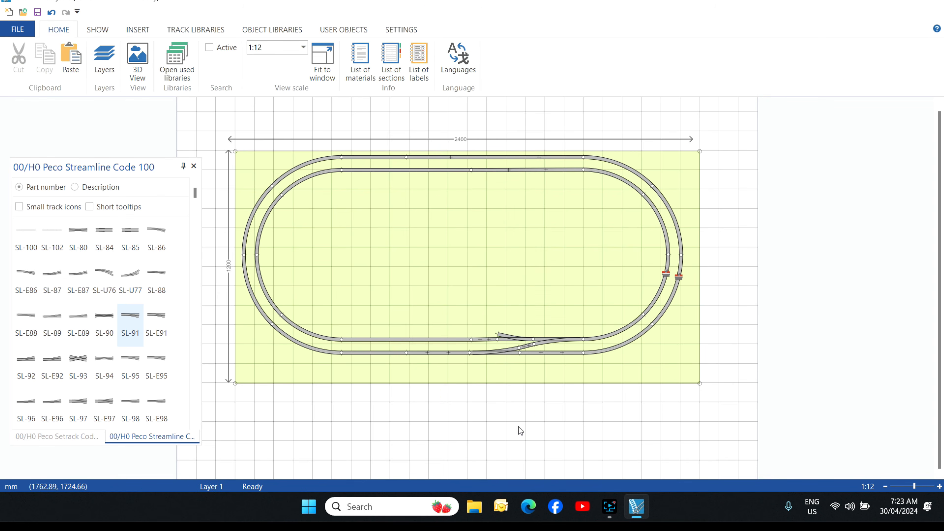
Add a length of SL-100 flex to the SL-91 turnout's diverging leg
scroll(577, 367, up, 1)
scroll(578, 367, up, 5)
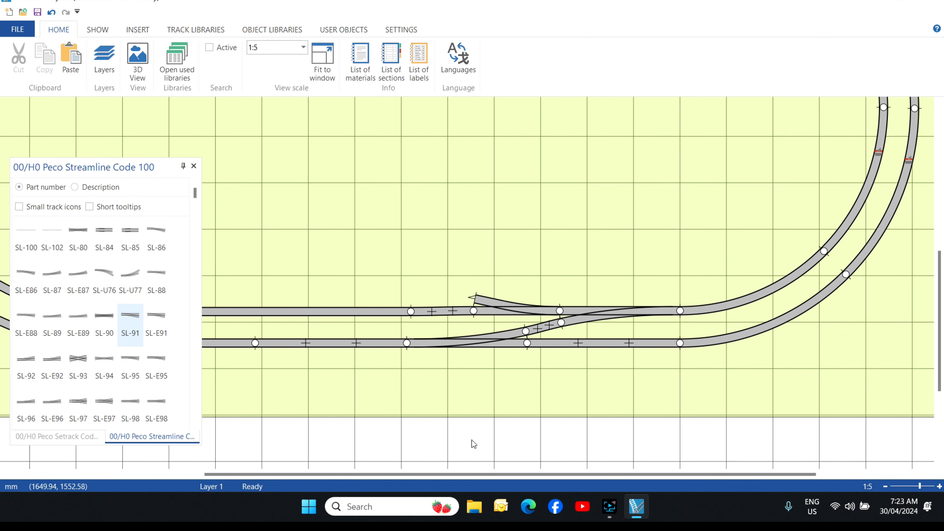
click(25, 245)
click(268, 300)
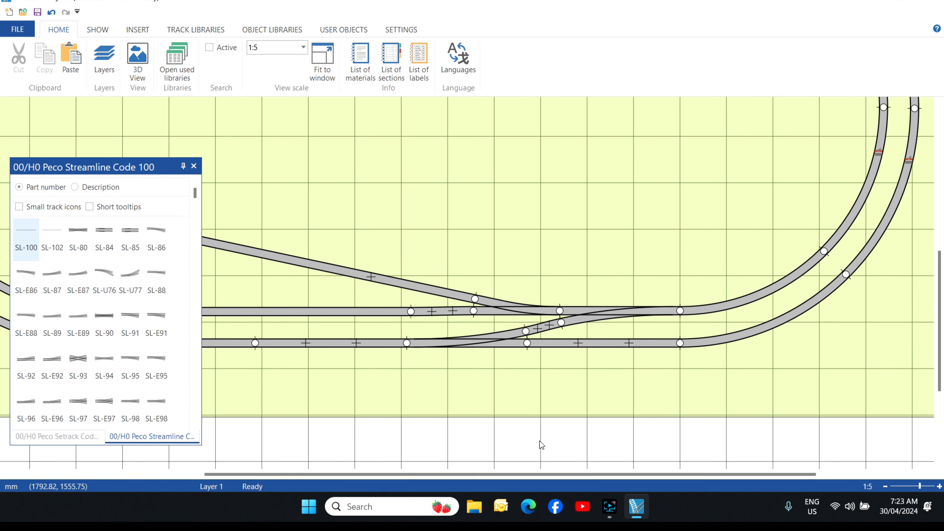
Bend the new flex into an S-curve inside the oval by repositioning its free end and control points
drag(580, 474, 386, 474)
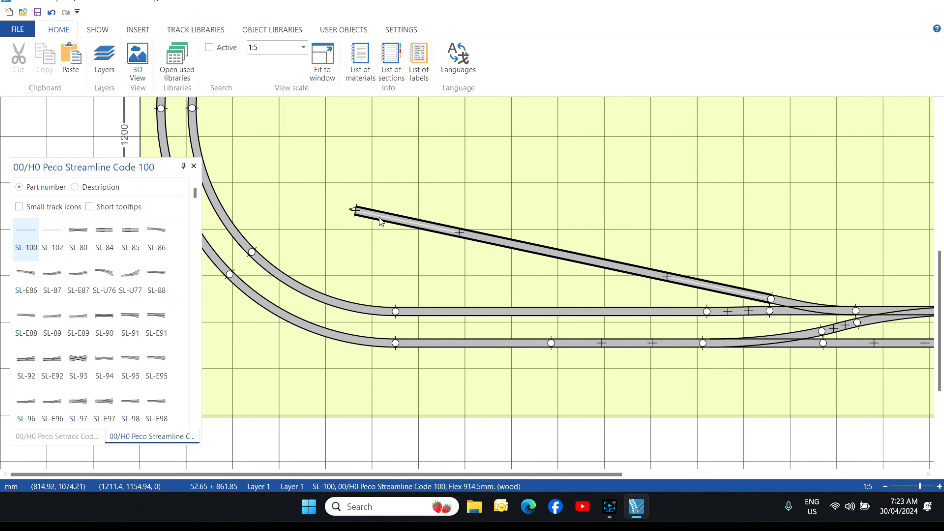
drag(355, 210, 517, 137)
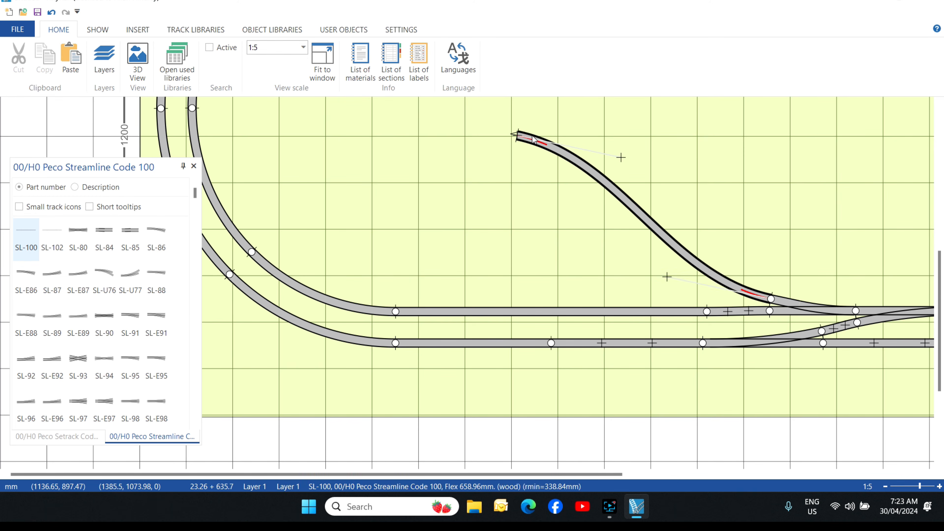
drag(621, 157, 678, 166)
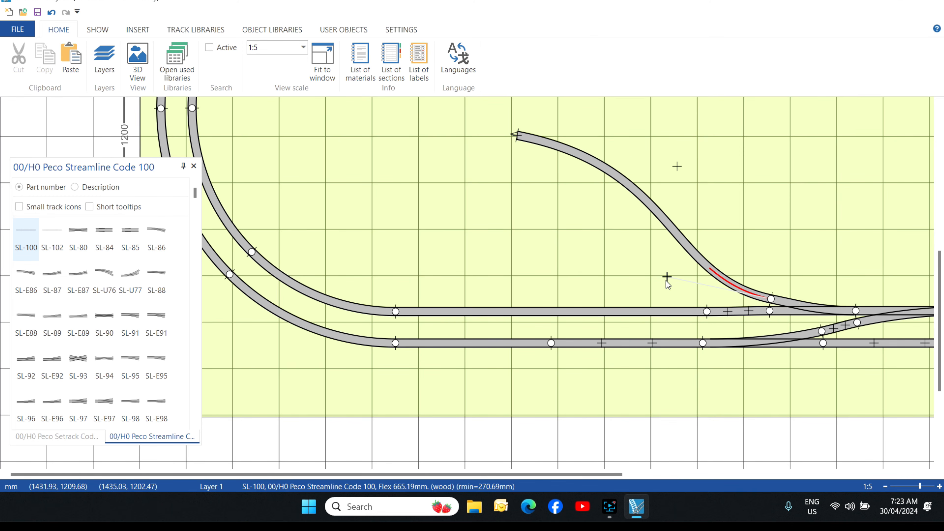
drag(667, 276, 664, 239)
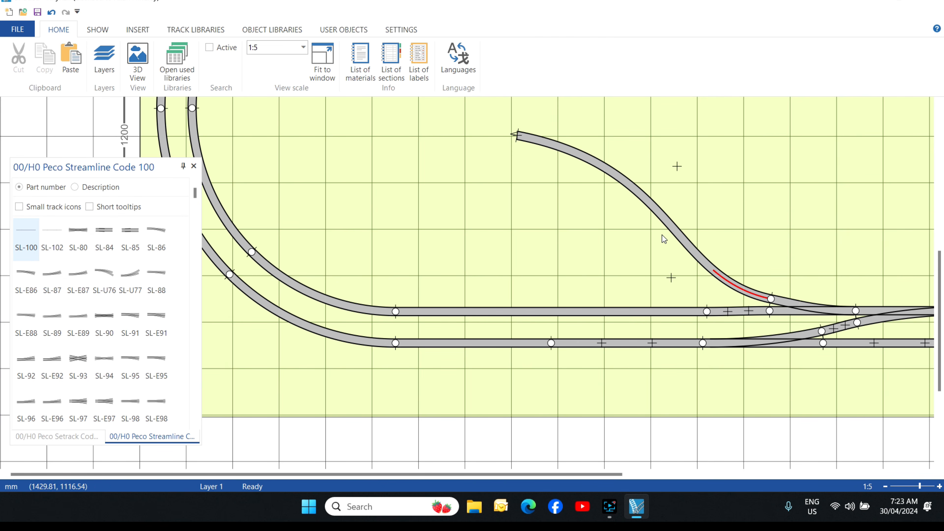
click(515, 134)
drag(517, 134, 500, 178)
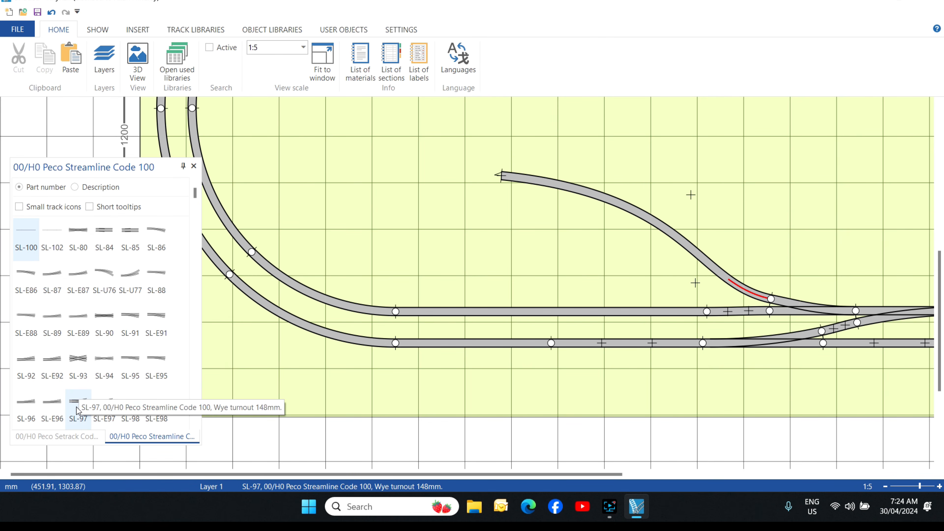
Place an ST201 straight horizontally inside the oval, to the left of the curved flex's free end
click(39, 437)
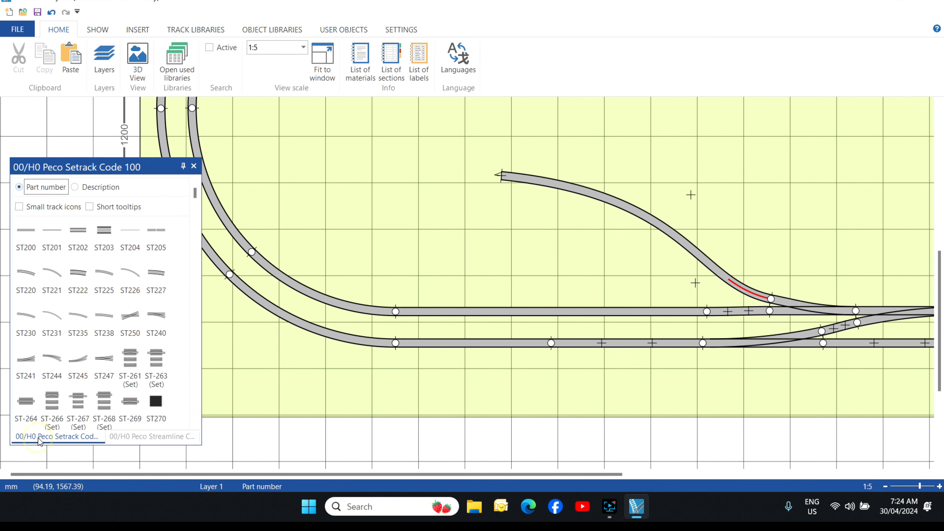
click(51, 238)
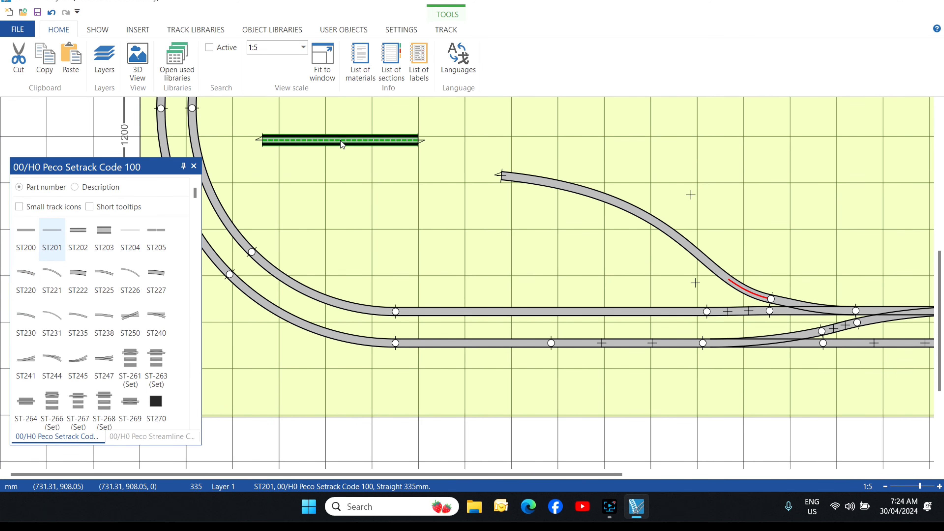
click(337, 140)
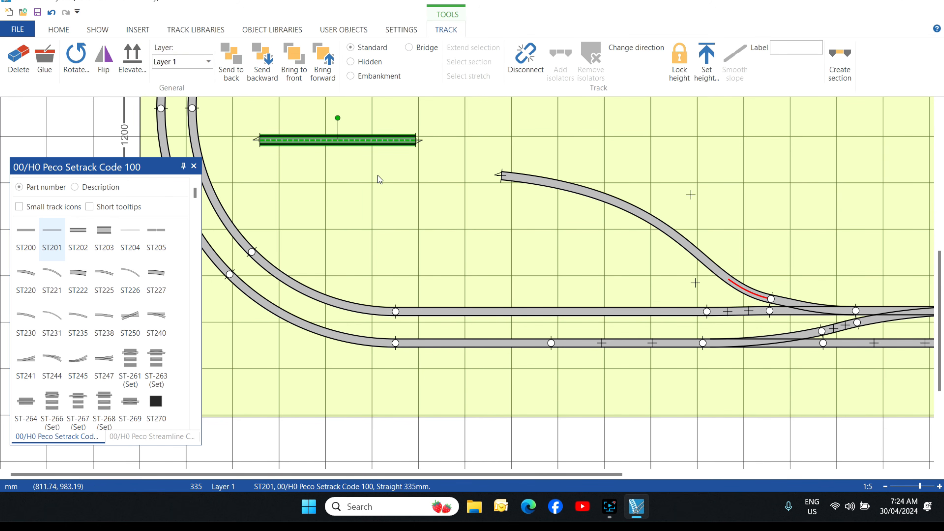
click(378, 180)
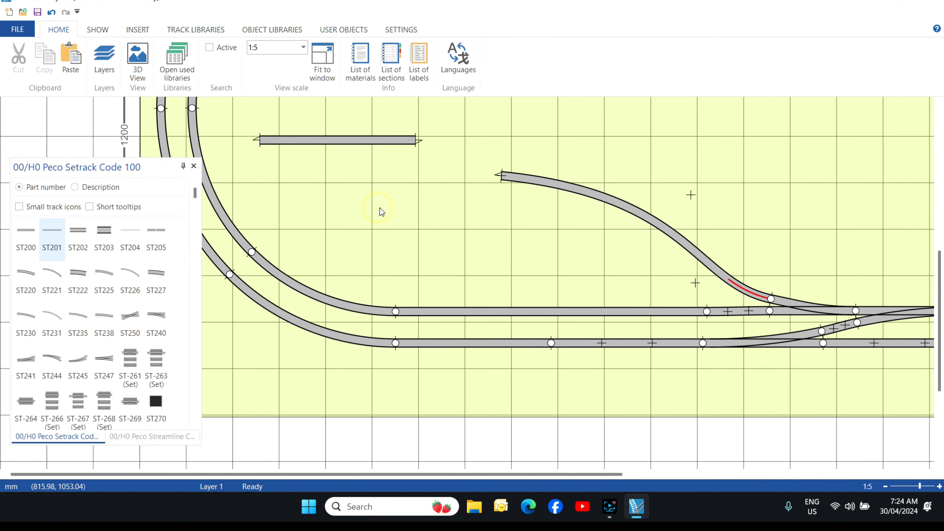
Connect the flex's free end to the ST201 straight and shift its turnout-side control point to reshape the bend
drag(500, 177, 418, 142)
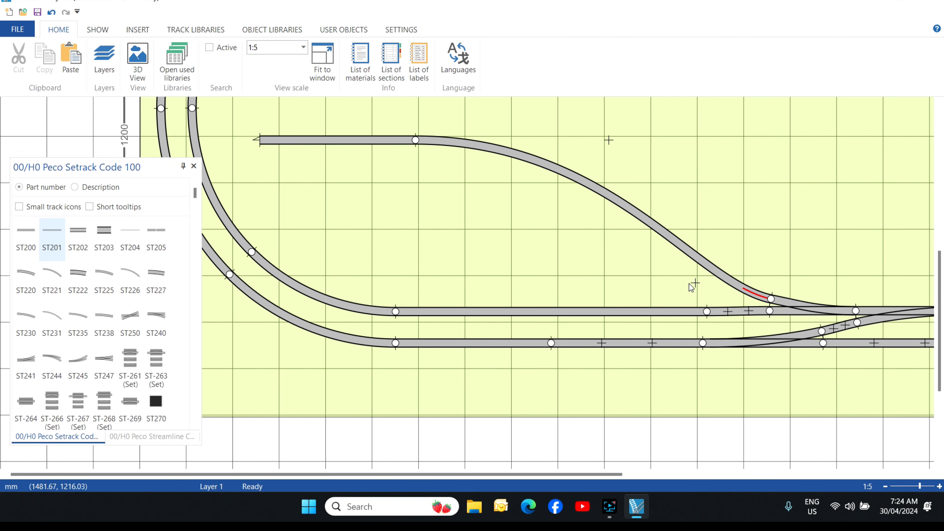
drag(695, 284, 619, 261)
click(537, 257)
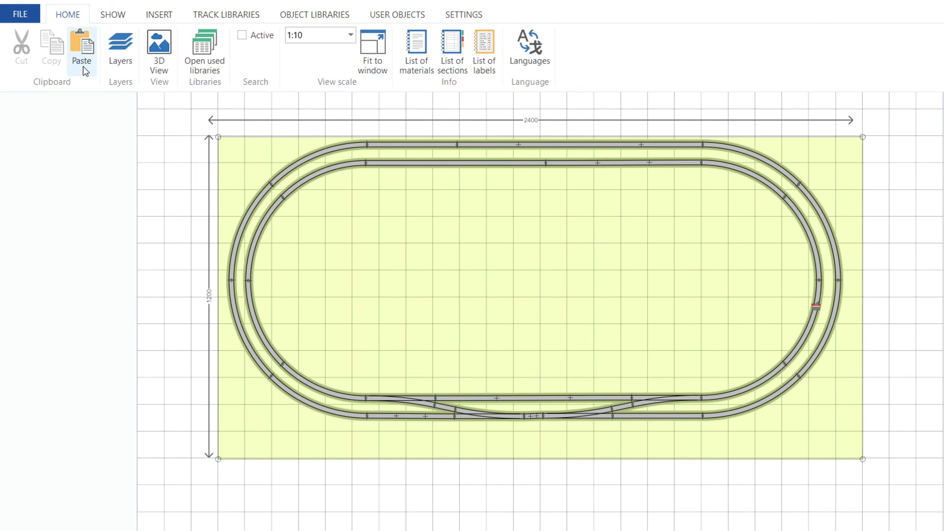
Save the track plan as an AnyRail file named Example in the Documents folder
click(21, 18)
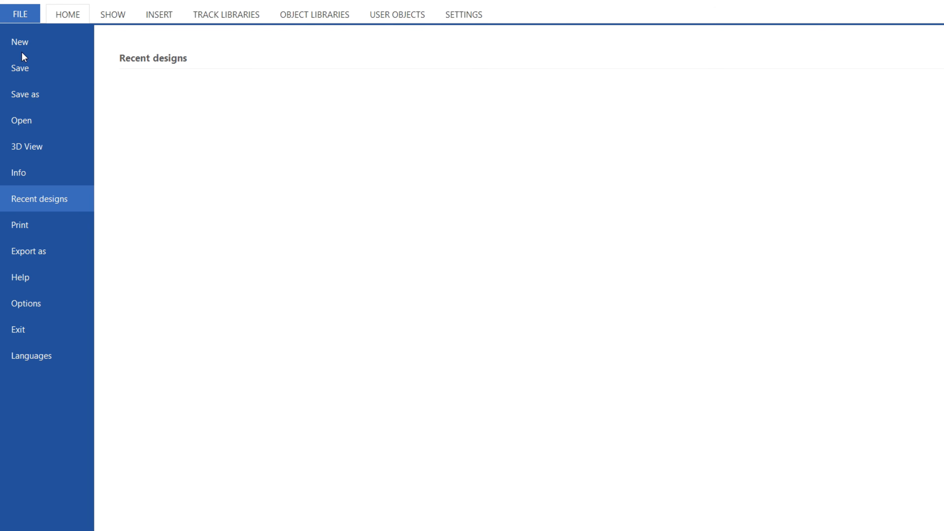
click(33, 94)
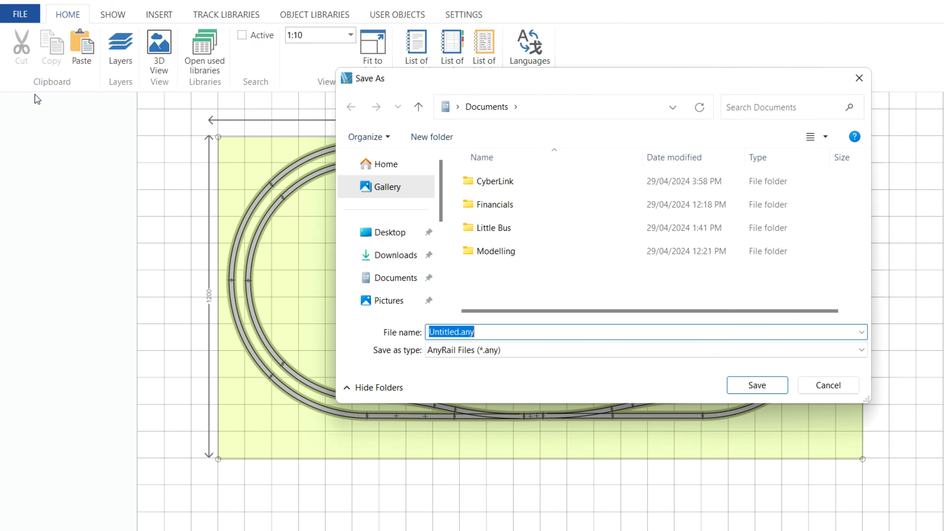
text(E)
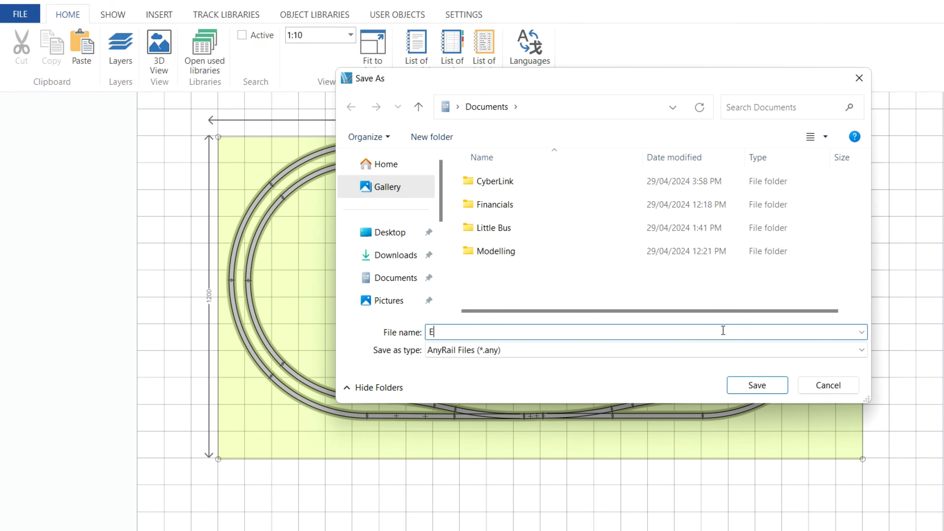
text(xample)
click(757, 385)
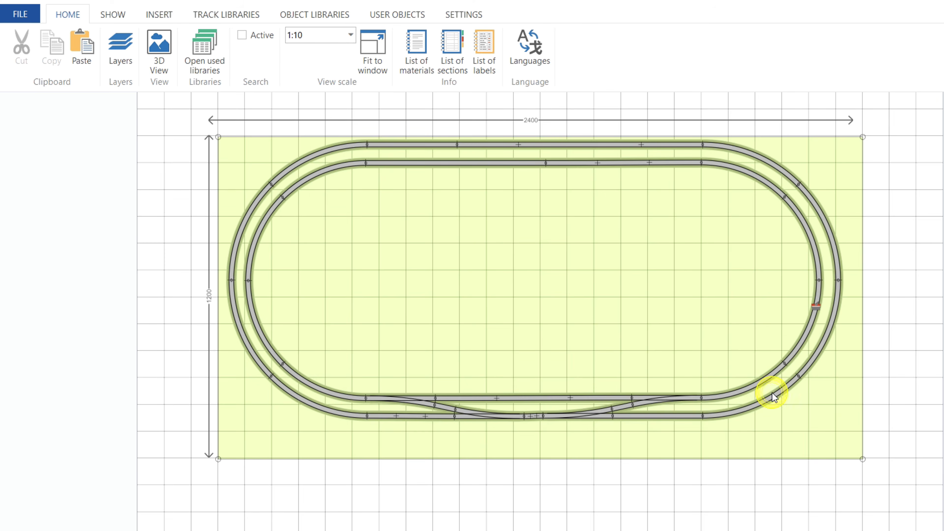